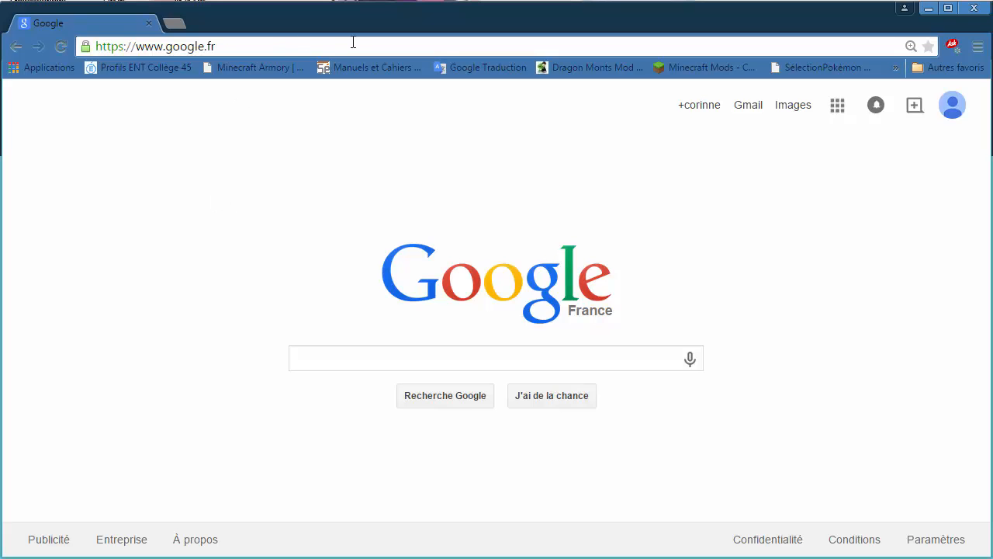
# - Open youtube.com and go to the account's own channel page to examine its banner
pyautogui.click(228, 46)
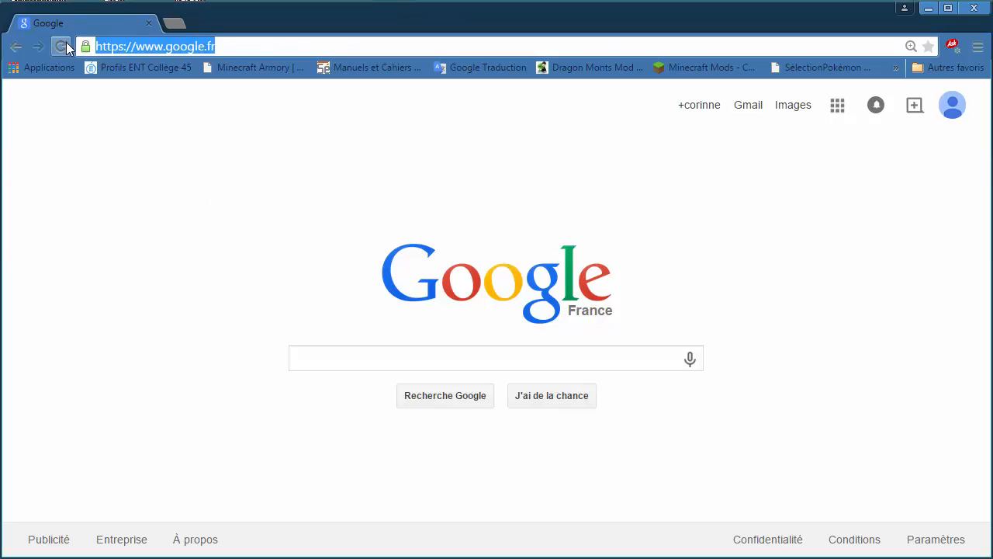
pyautogui.write('youtube.com')
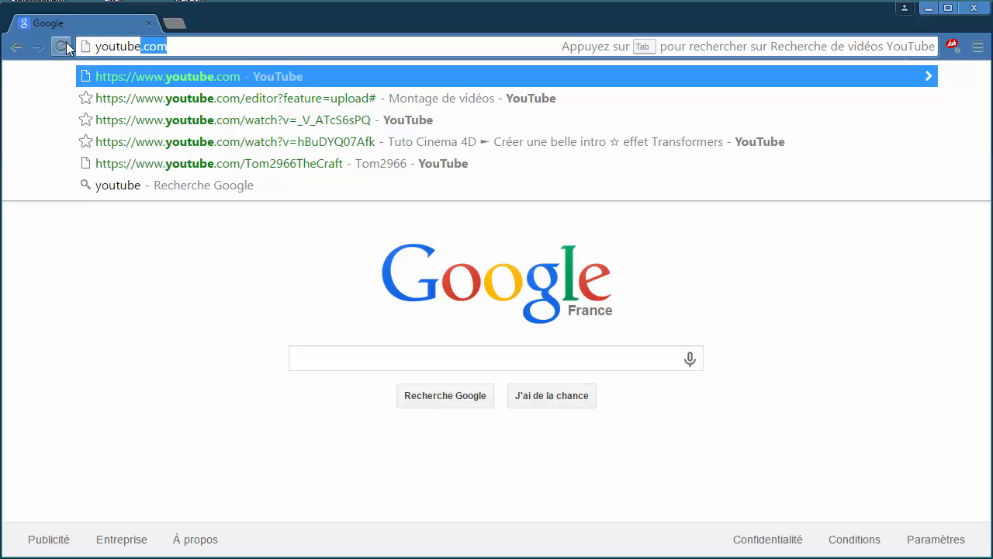
pyautogui.click(156, 77)
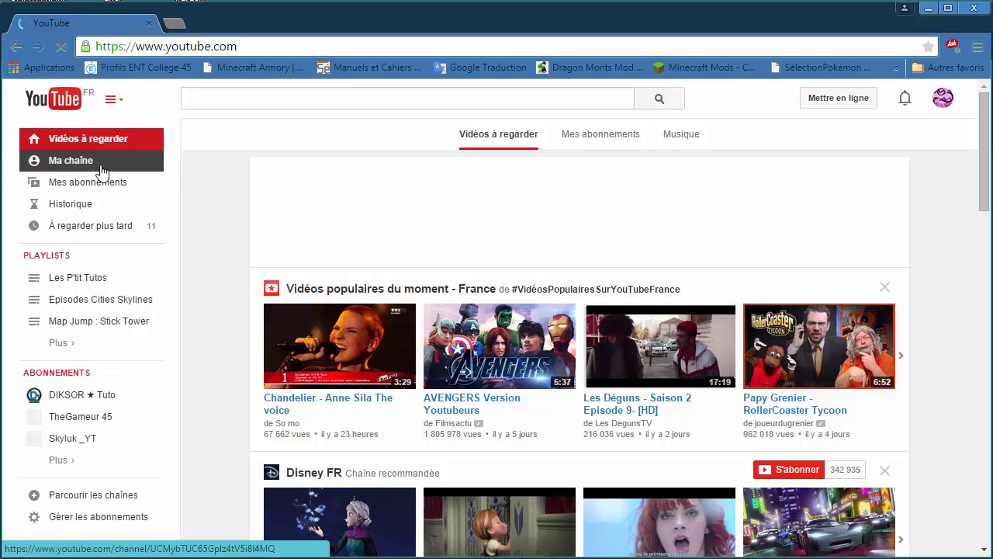
pyautogui.click(101, 167)
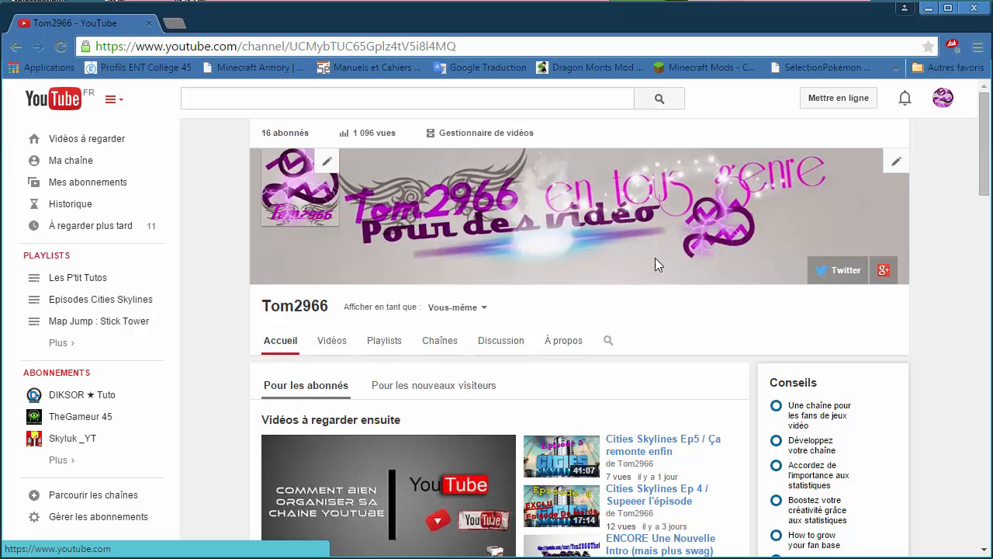
# - Return to Google, search for pixlr, and launch the Pixlr Express web app from the Pixlr website
pyautogui.click(14, 47)
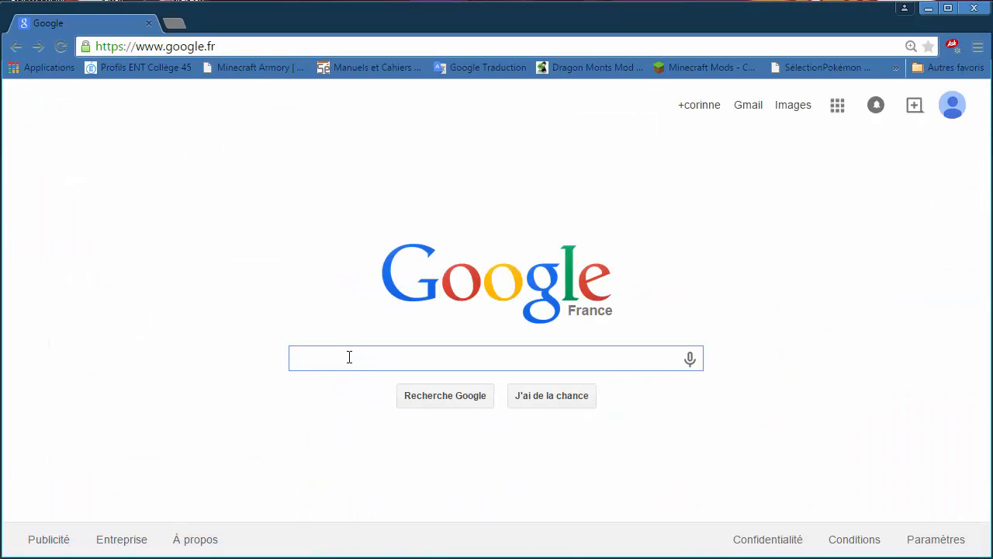
pyautogui.write('pix')
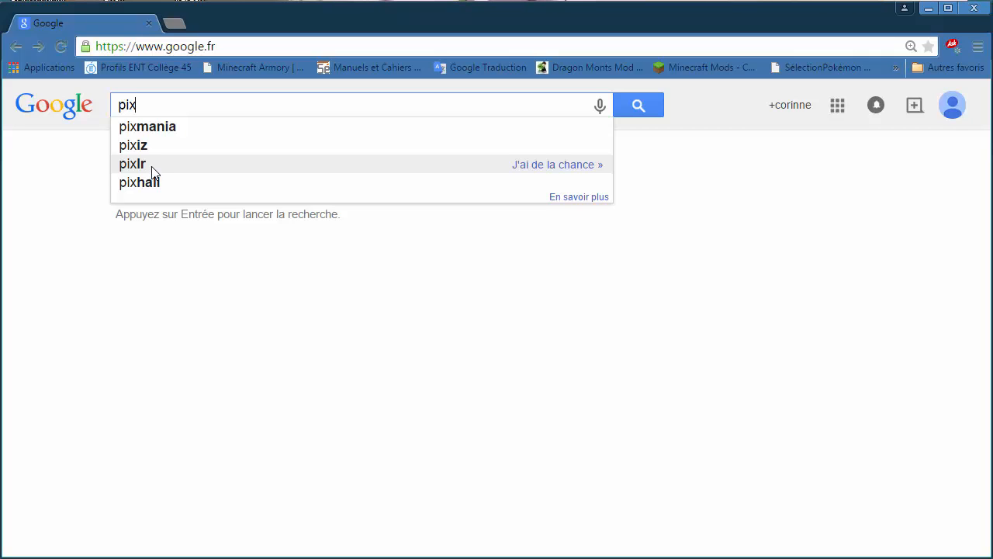
pyautogui.click(217, 175)
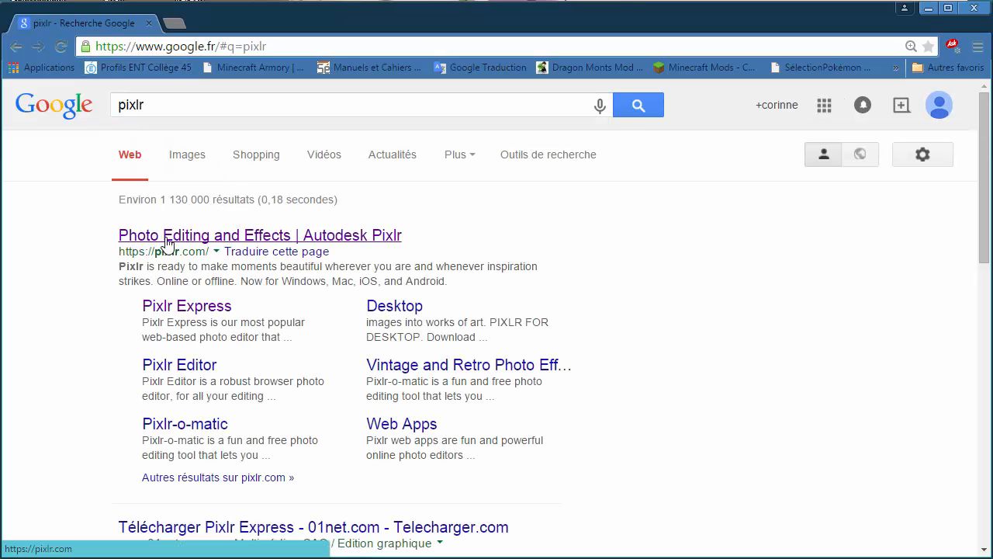
pyautogui.click(299, 235)
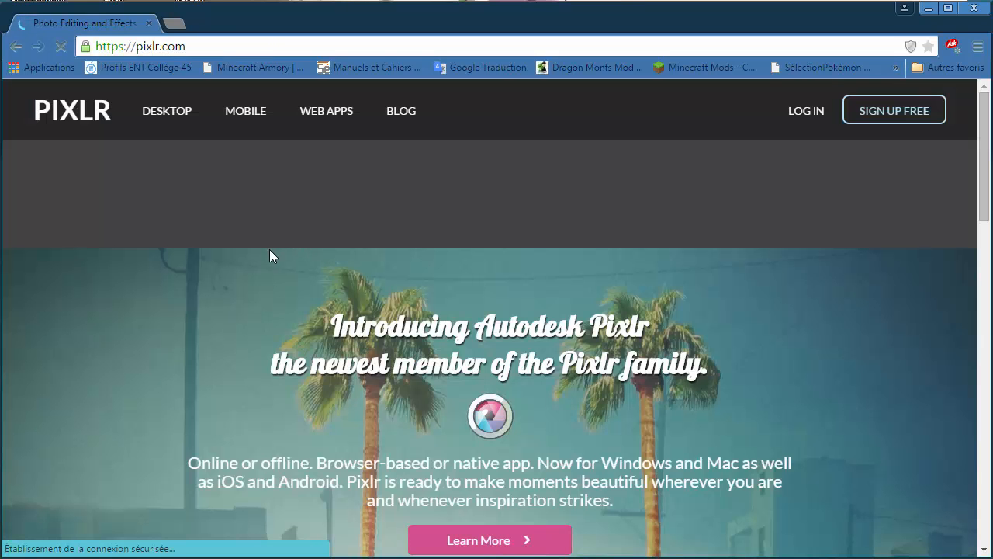
pyautogui.scroll(-7, 455, 187)
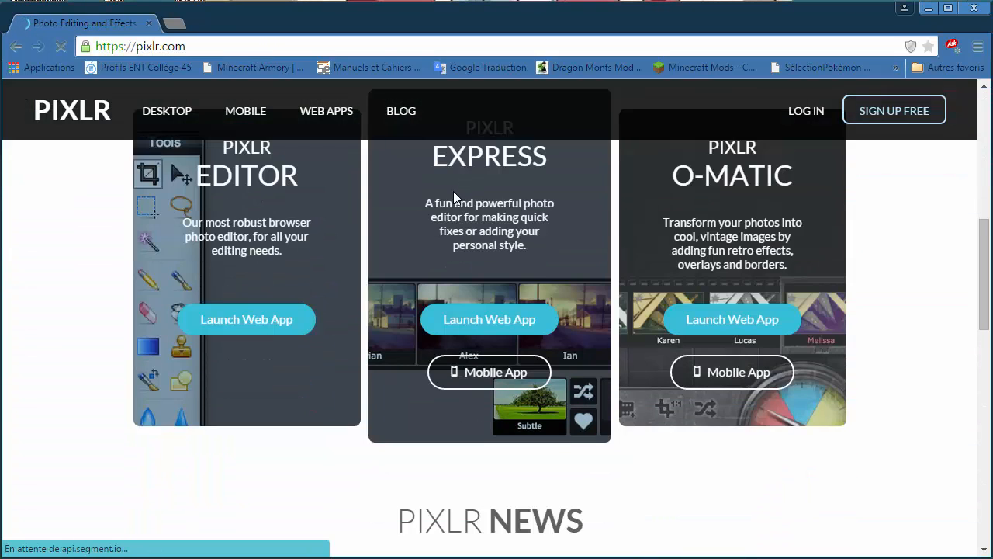
pyautogui.scroll(2, 449, 194)
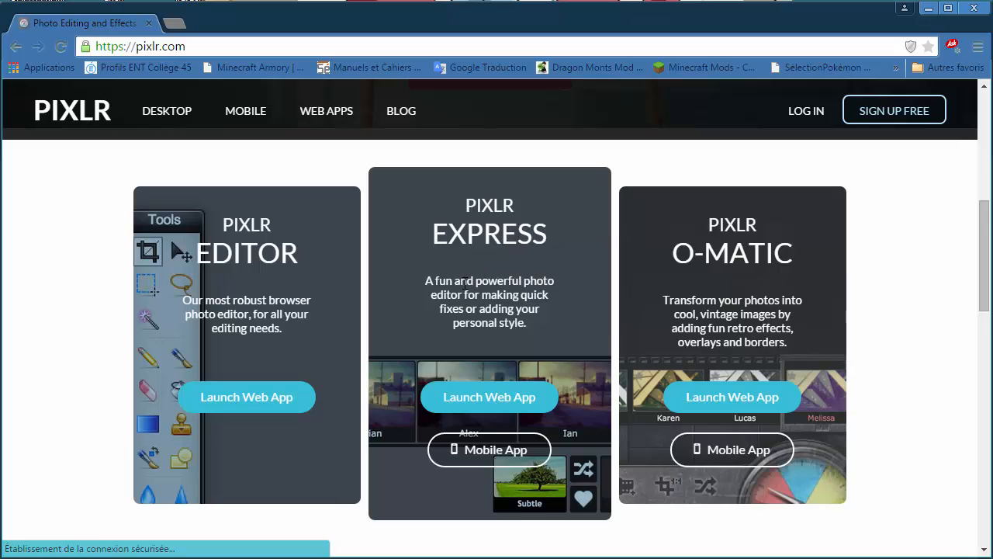
pyautogui.click(546, 405)
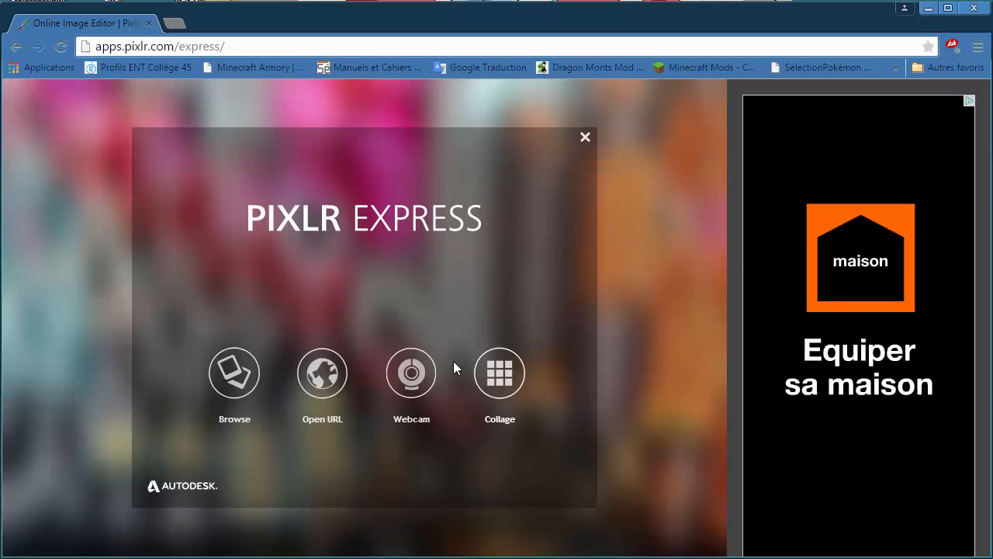
# - Open the blank grey background image "cjg ivd j.png" from the Images folder for editing
pyautogui.click(254, 377)
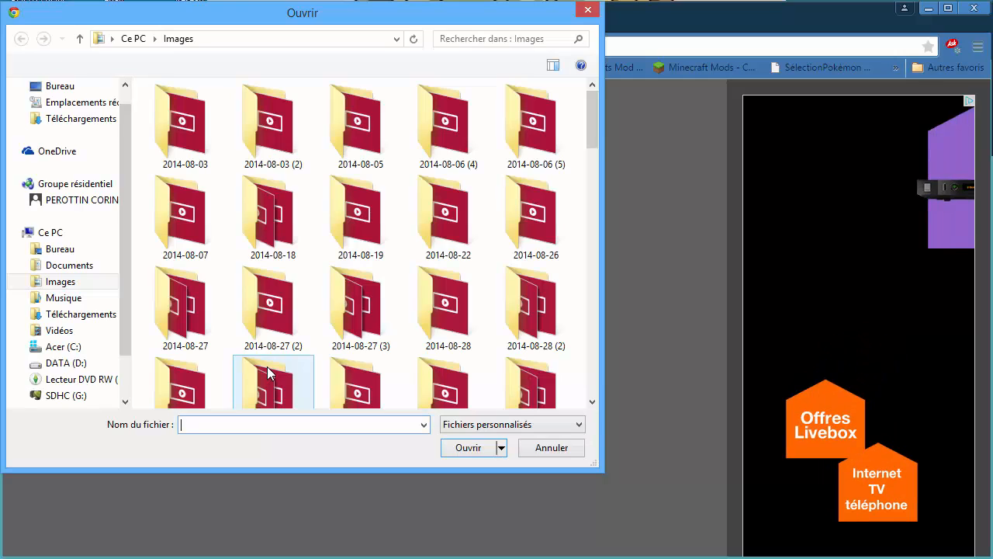
pyautogui.click(292, 206)
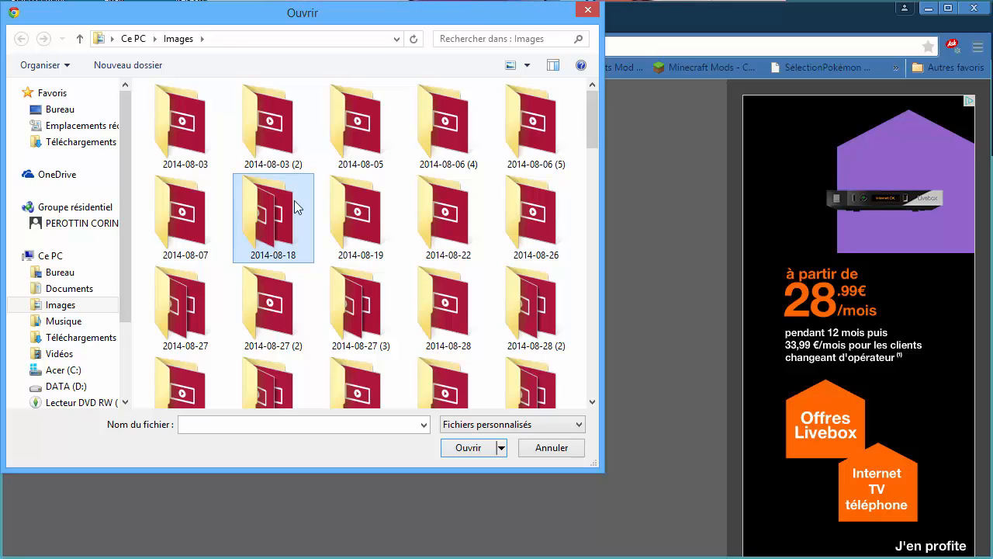
pyautogui.click(354, 248)
pyautogui.scroll(-10, 354, 246)
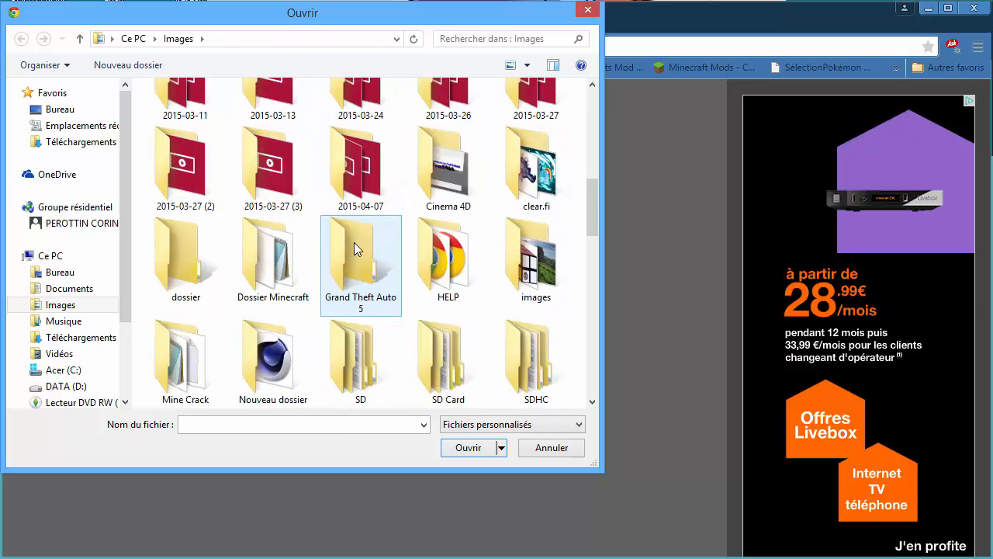
pyautogui.scroll(-5, 355, 248)
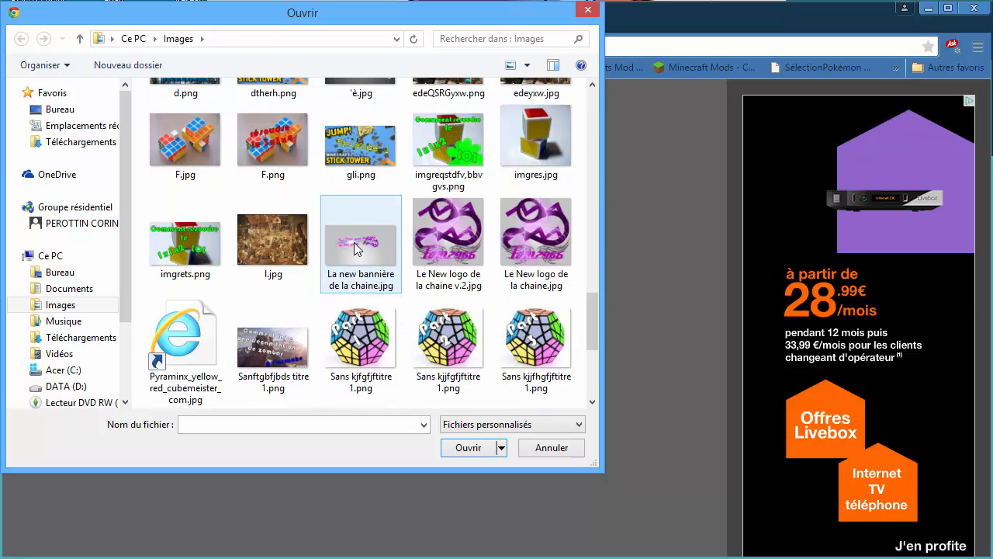
pyautogui.scroll(-5, 355, 248)
pyautogui.scroll(10, 354, 249)
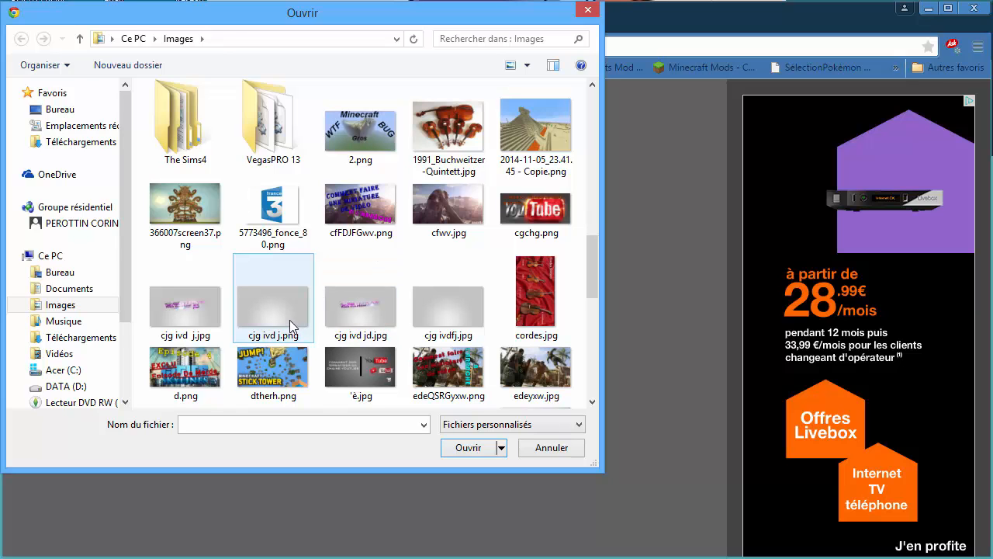
pyautogui.click(282, 318)
pyautogui.click(472, 446)
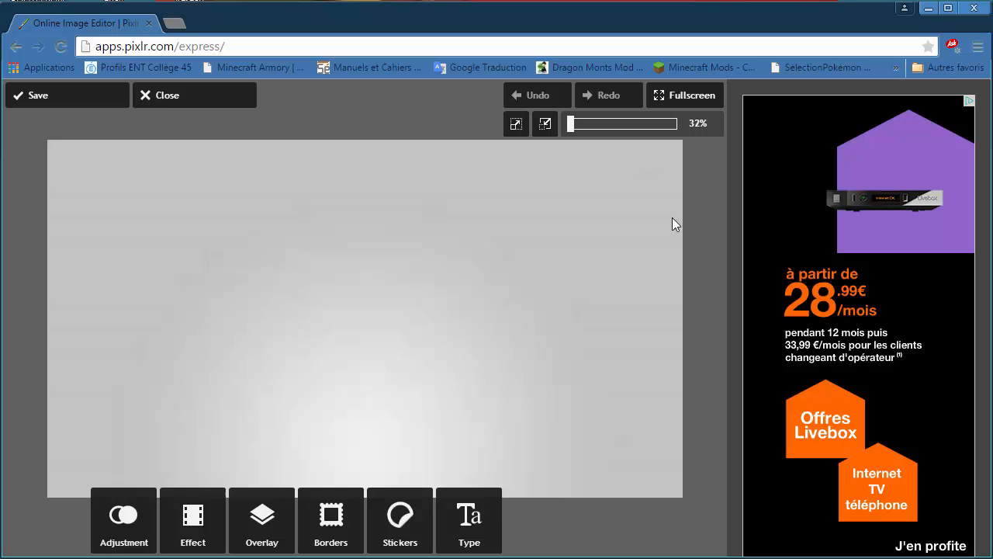
# - Try the Bocea overlay from the Default set on the image, and browse the available effects and adjustments
pyautogui.click(262, 513)
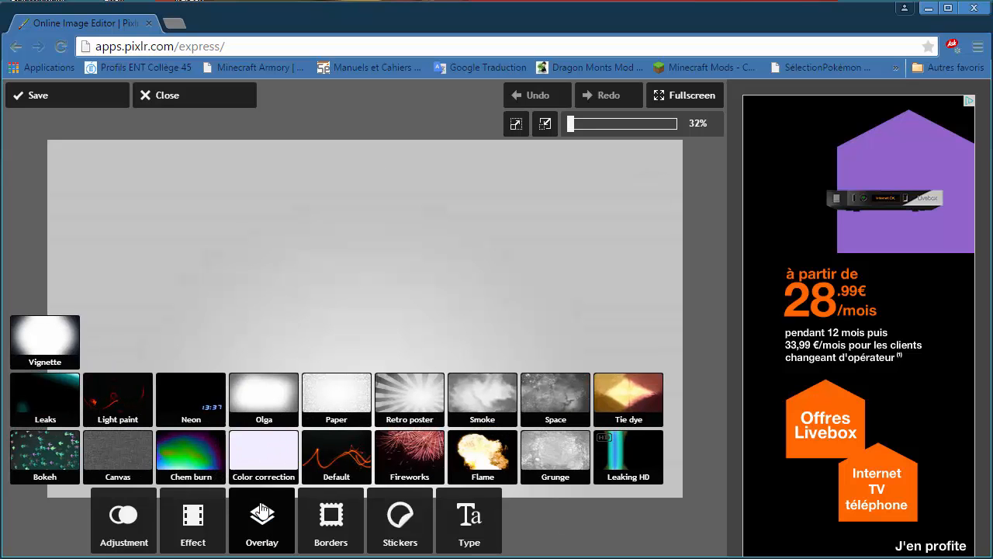
pyautogui.click(335, 461)
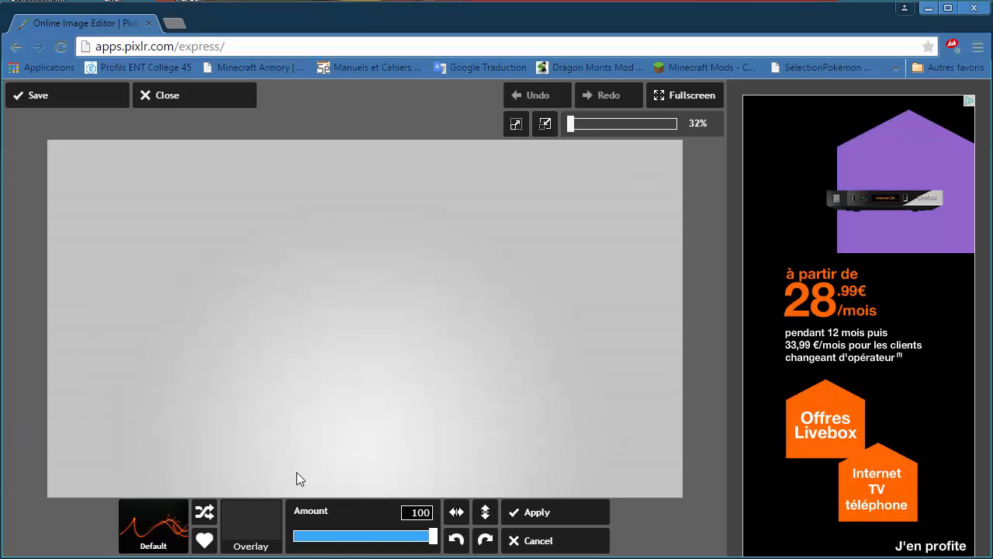
pyautogui.click(268, 528)
pyautogui.click(167, 445)
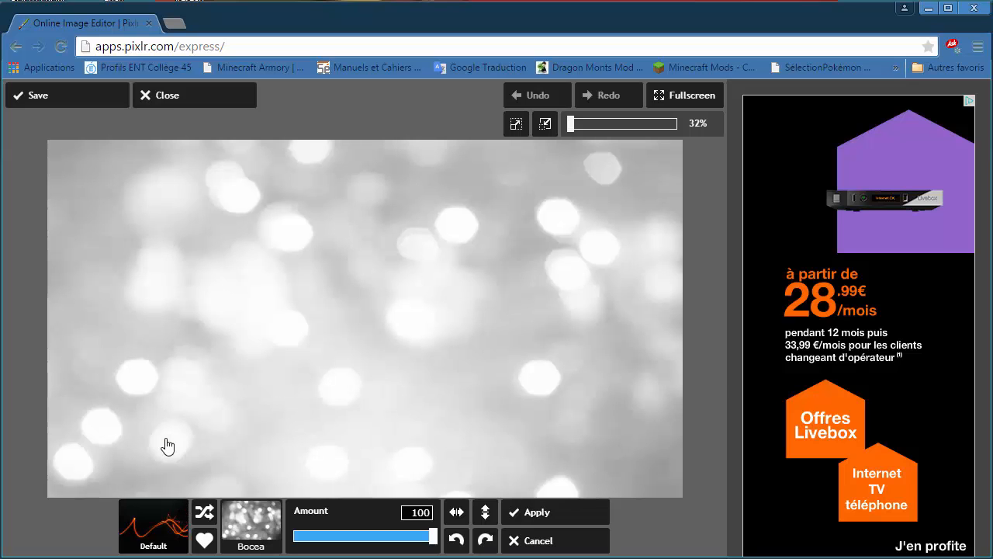
pyautogui.click(564, 541)
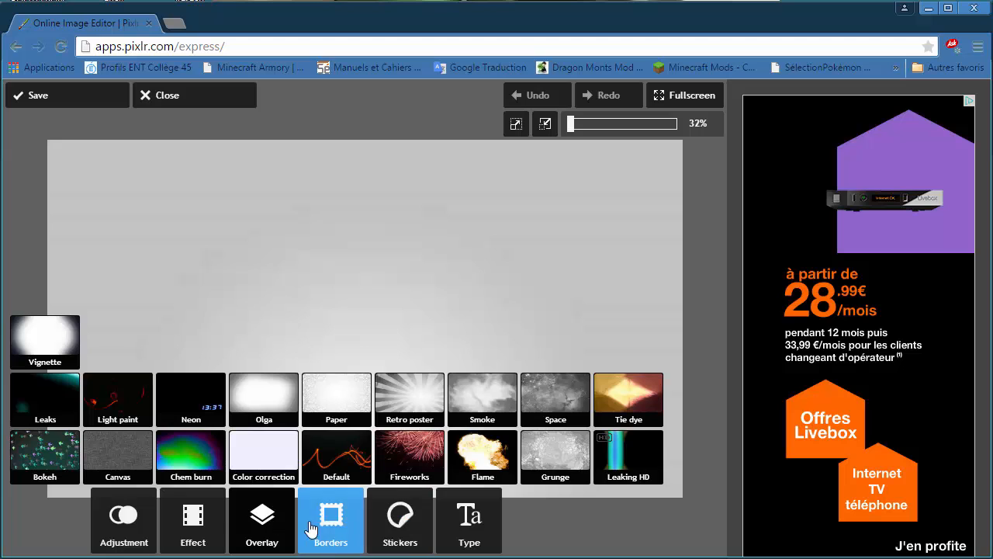
pyautogui.click(206, 516)
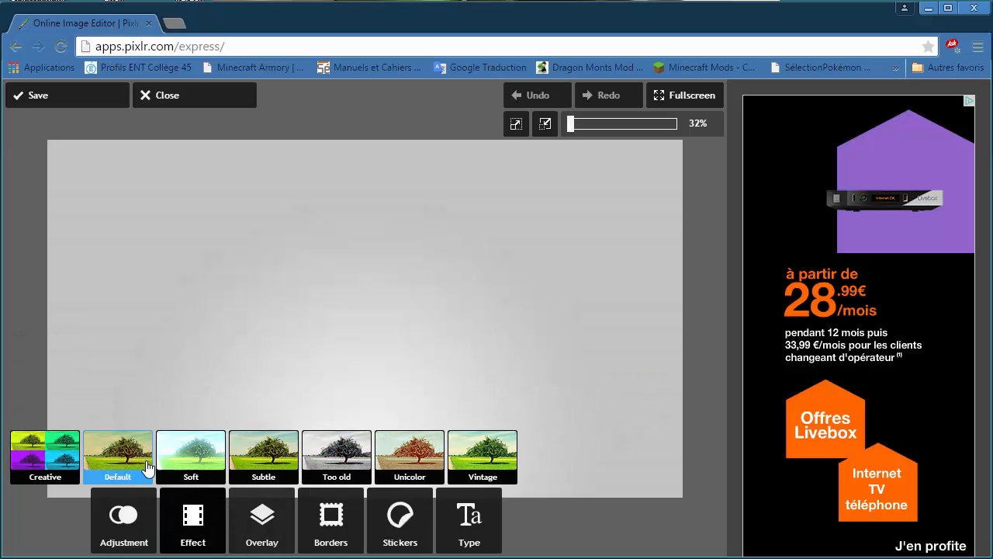
pyautogui.click(130, 512)
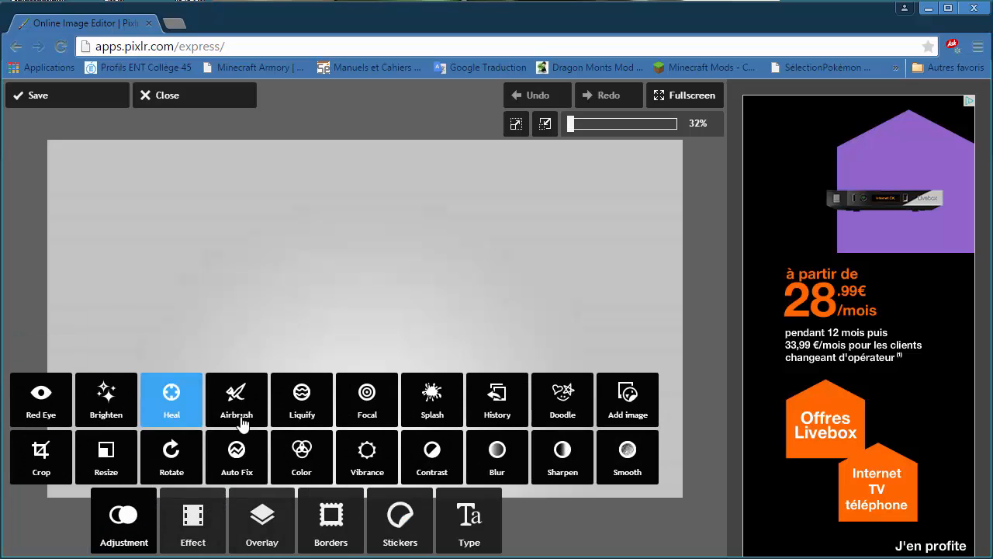
# - Start a text element in the Retro category with the Deftone Stylus font
pyautogui.click(465, 526)
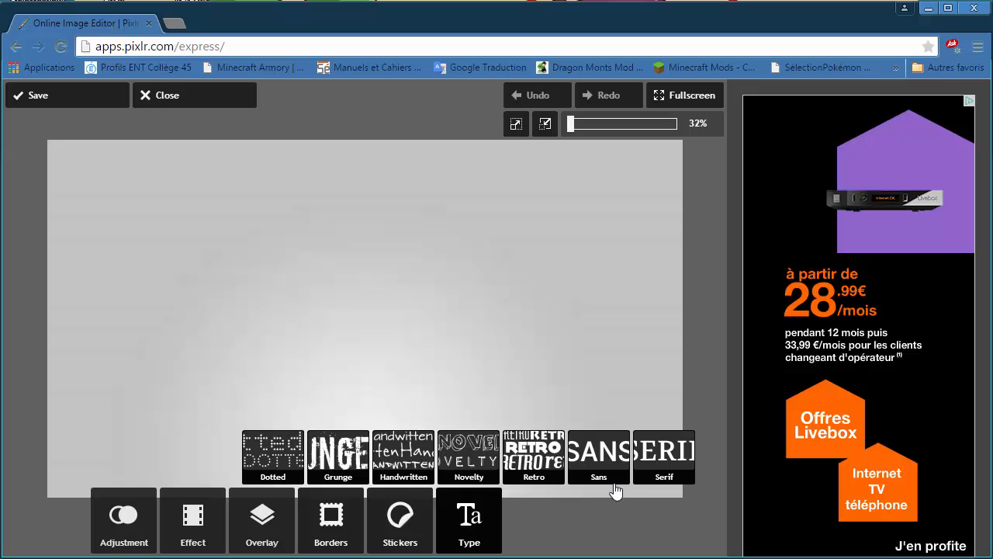
pyautogui.click(535, 453)
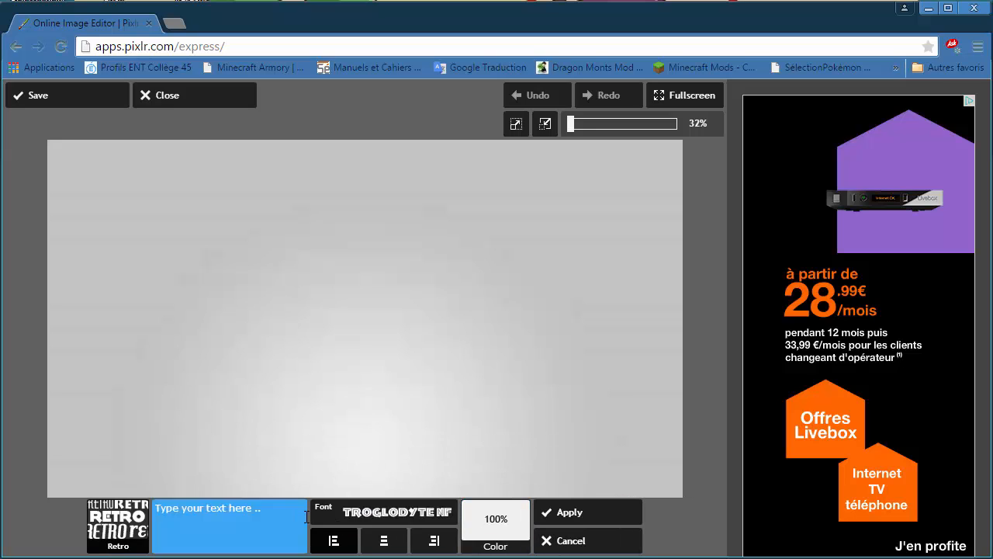
pyautogui.click(389, 515)
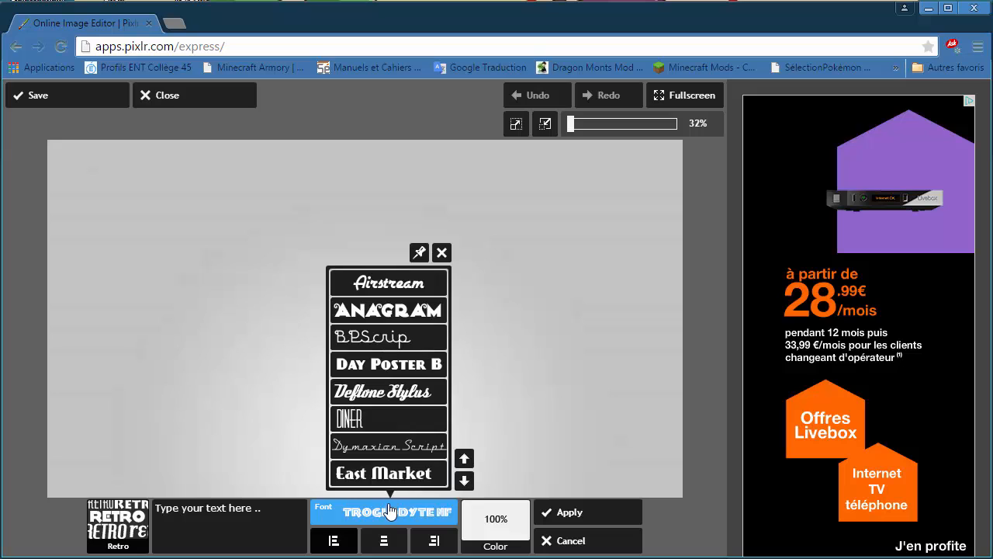
pyautogui.click(382, 401)
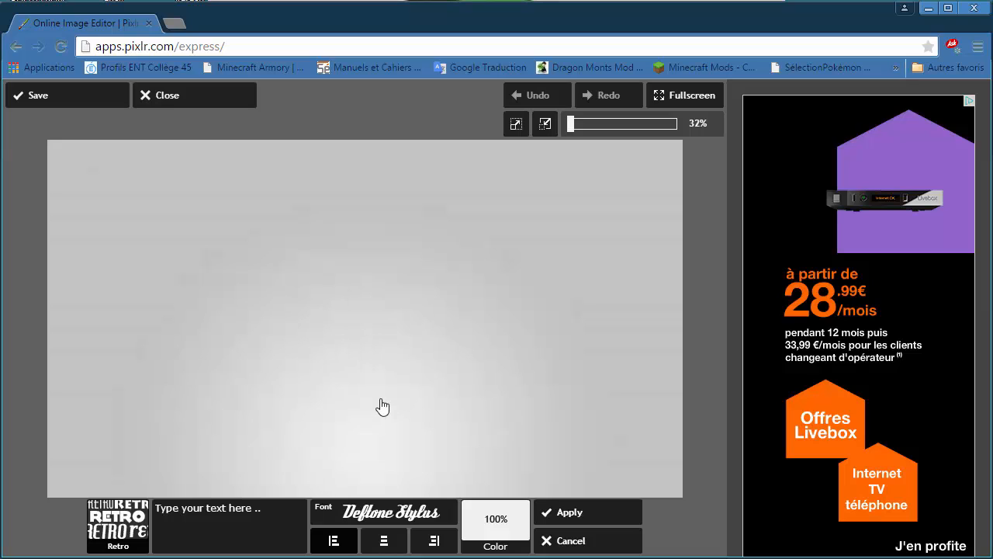
pyautogui.click(225, 526)
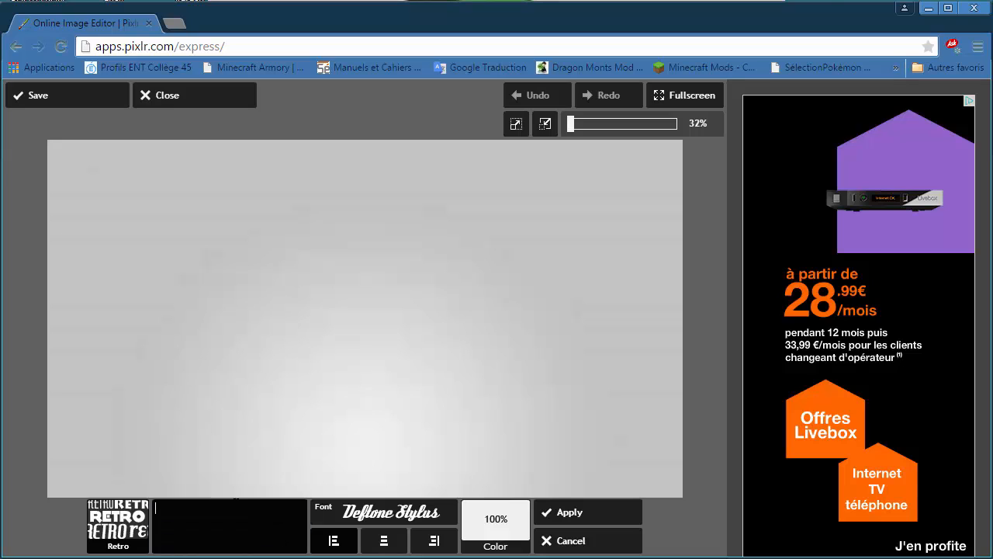
pyautogui.write('Tom')
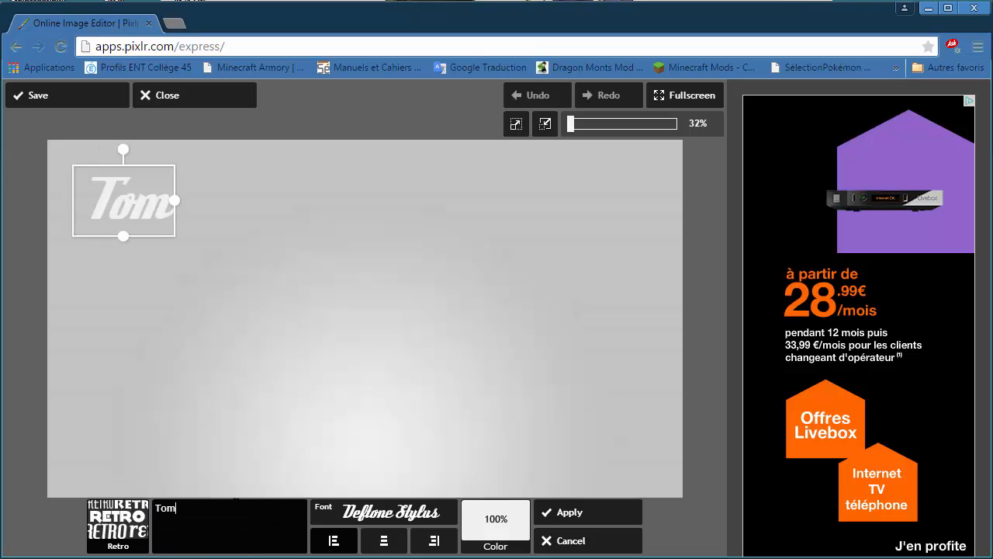
pyautogui.write('2966')
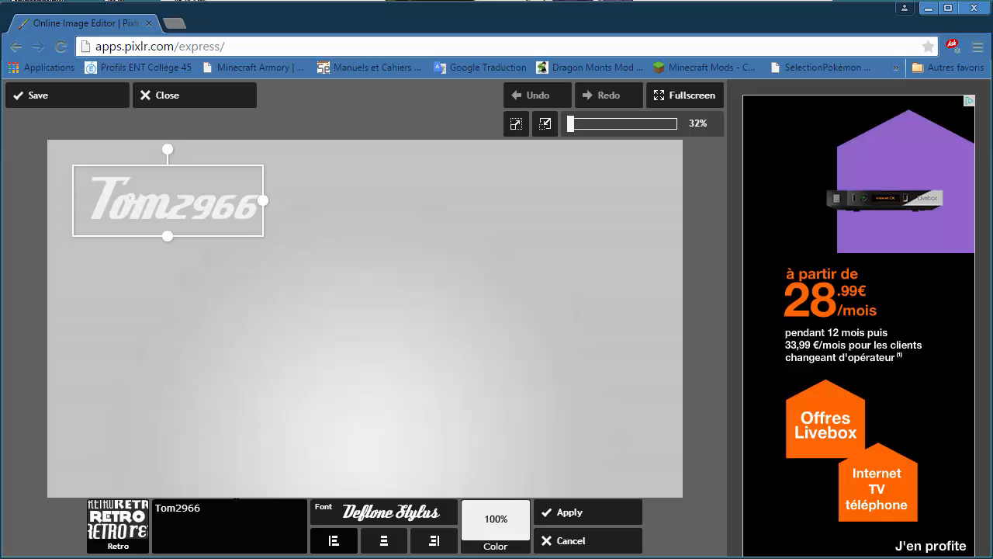
pyautogui.write('POu')
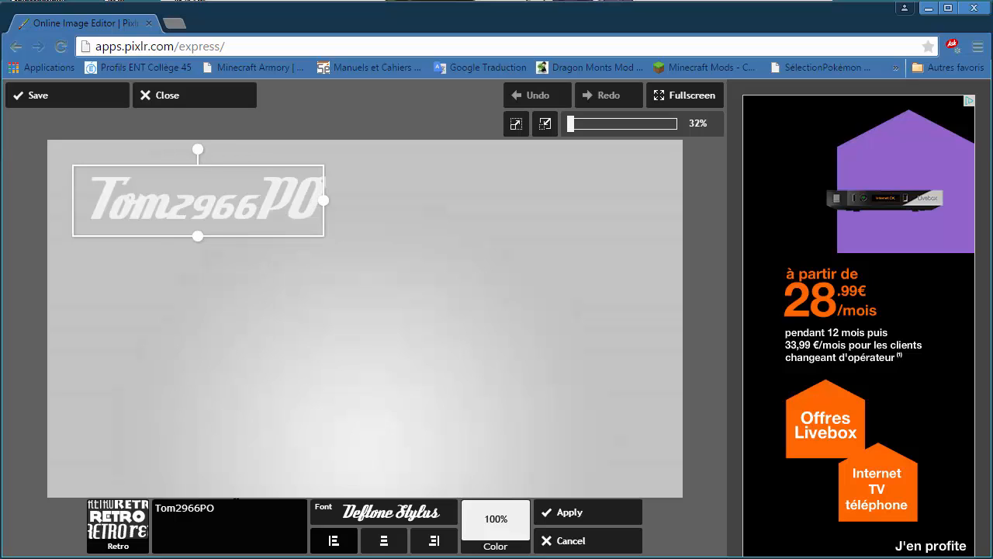
pyautogui.press('BackSpace')
pyautogui.press('BackSpace')
pyautogui.press('BackSpace')
pyautogui.write('Pour')
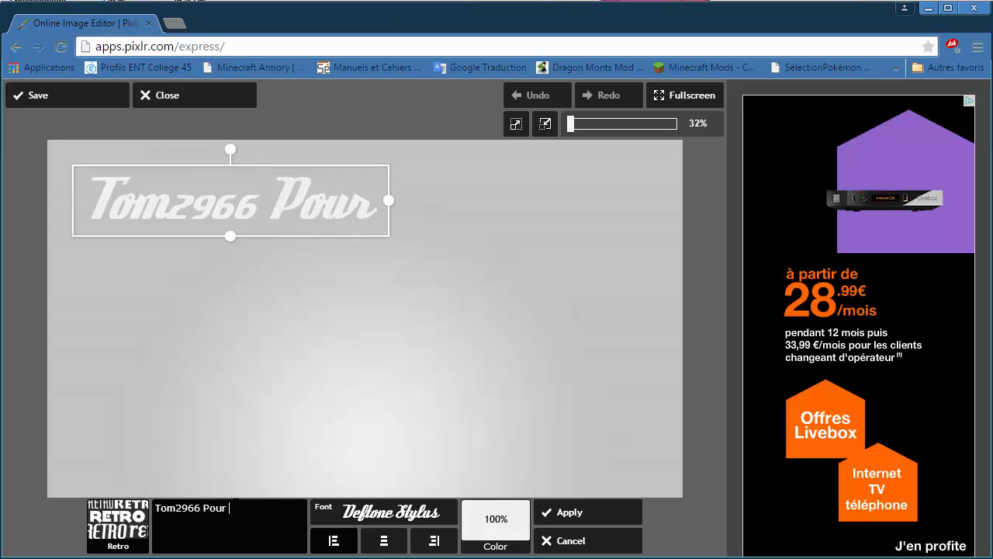
pyautogui.write(' des ')
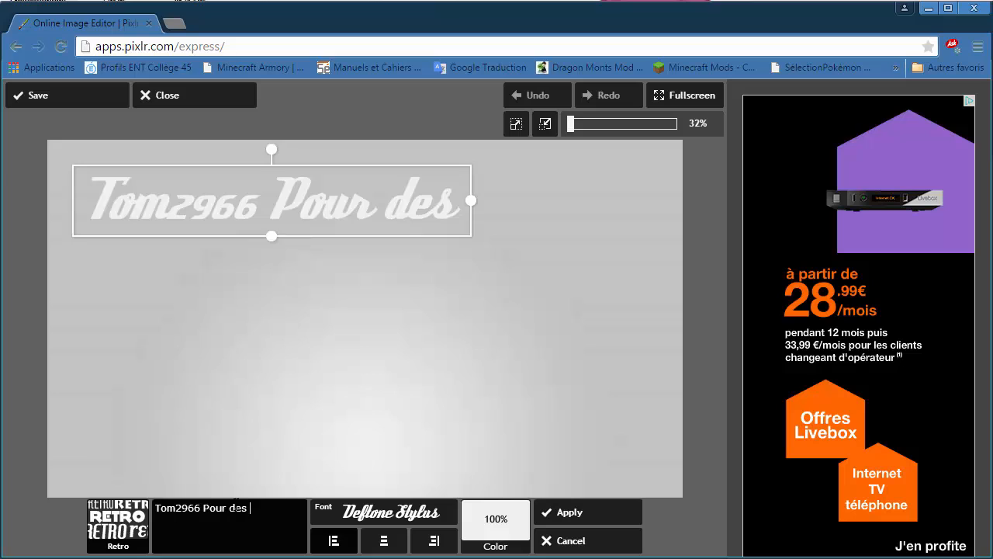
pyautogui.write('vidéo ')
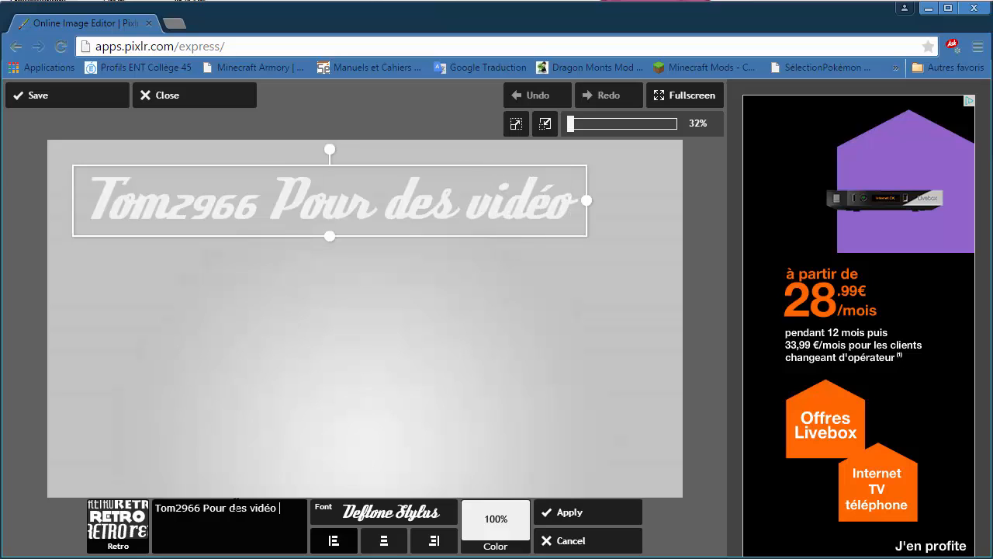
pyautogui.write('de s')
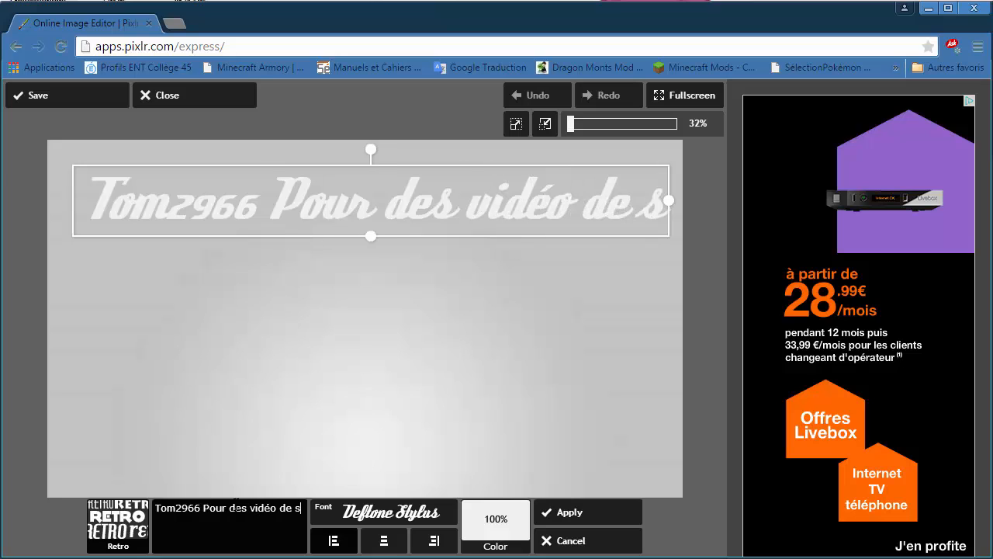
pyautogui.press('BackSpace')
pyautogui.press('BackSpace')
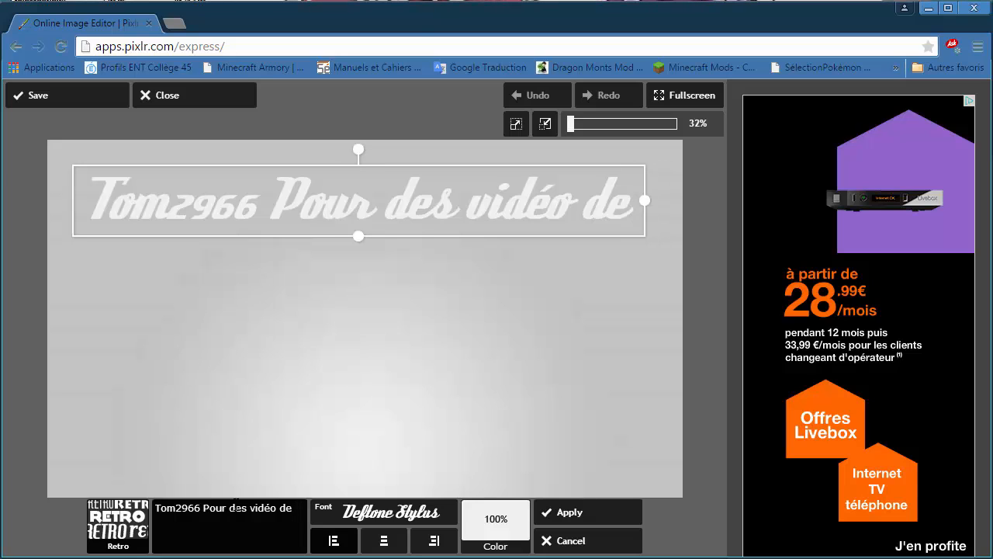
pyautogui.write('merde')
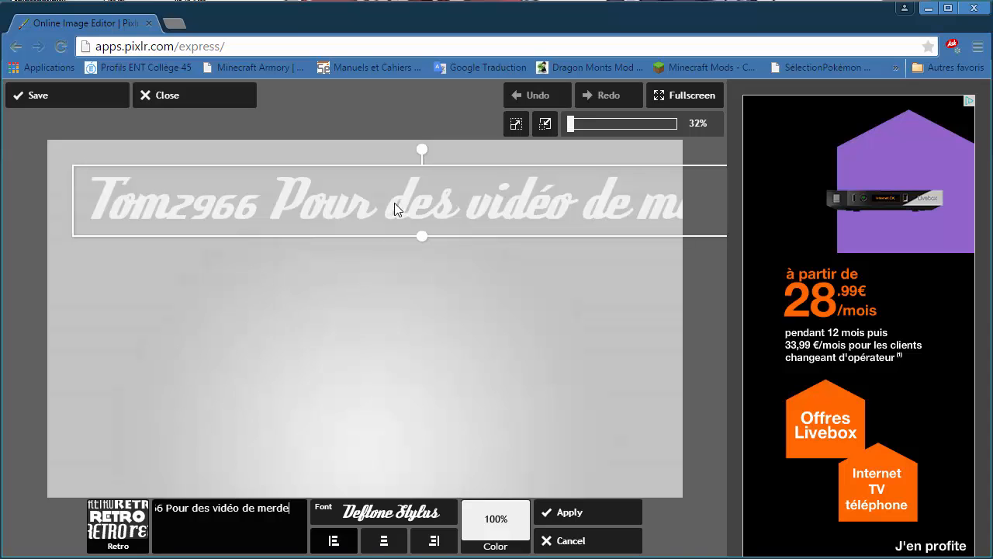
# - Shrink the text to fit within the image, place it near the centre, and rotate it to almost horizontal
pyautogui.moveTo(394, 204); pyautogui.dragTo(352, 286)
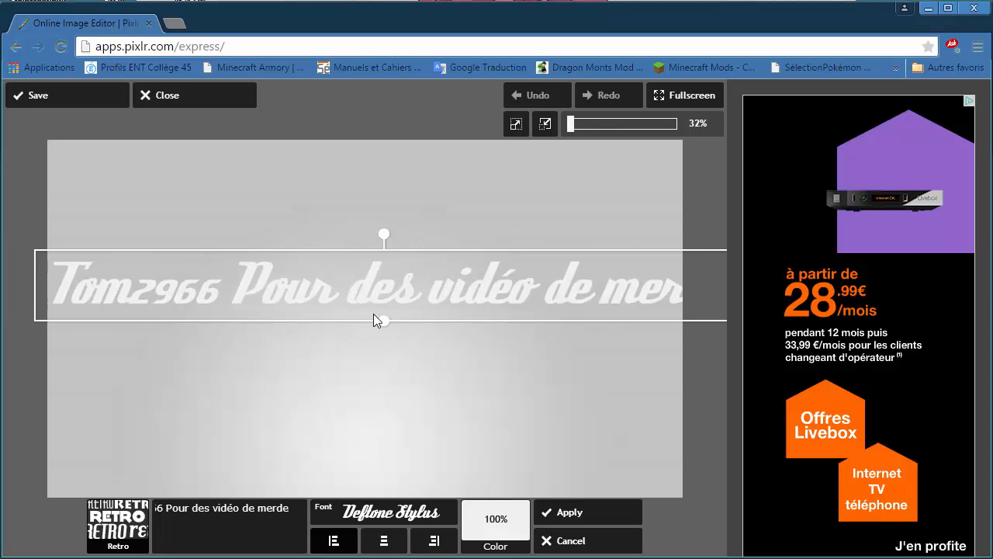
pyautogui.moveTo(393, 322); pyautogui.dragTo(318, 270)
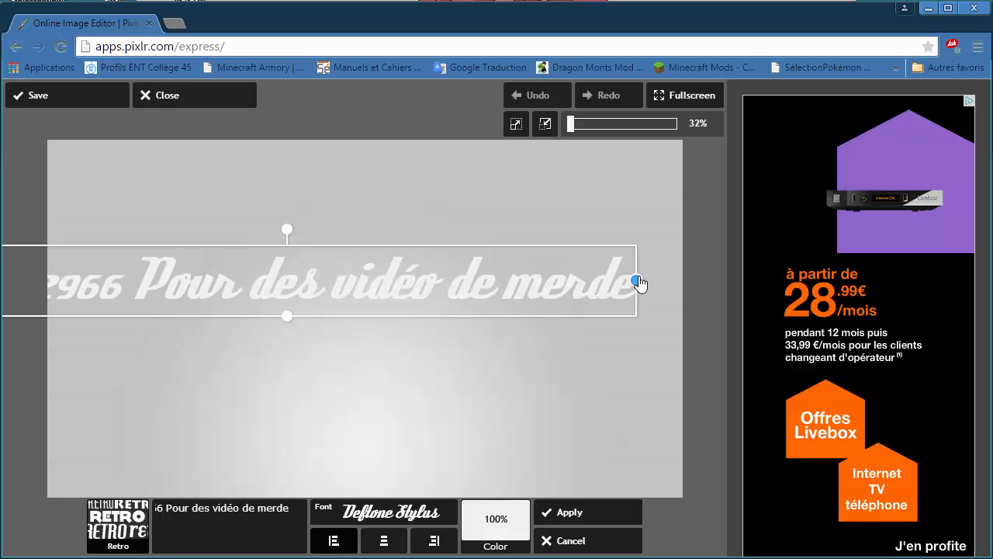
pyautogui.moveTo(287, 317)
pyautogui.mouseDown()
pyautogui.moveTo(287, 295)
pyautogui.moveTo(295, 313)
pyautogui.moveTo(308, 265)
pyautogui.moveTo(293, 328)
pyautogui.moveTo(257, 222)
pyautogui.moveTo(288, 312)
pyautogui.mouseUp()
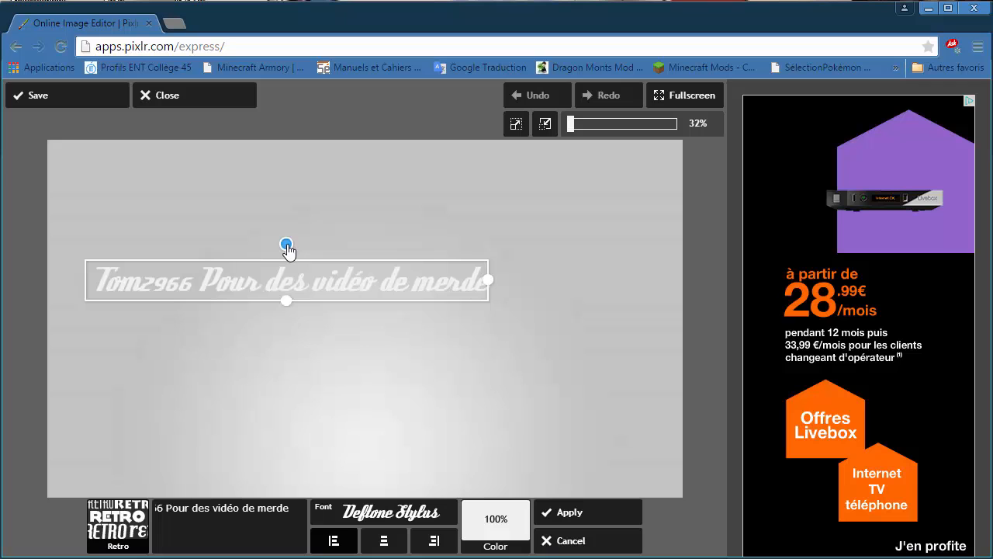
pyautogui.moveTo(288, 248); pyautogui.dragTo(334, 321)
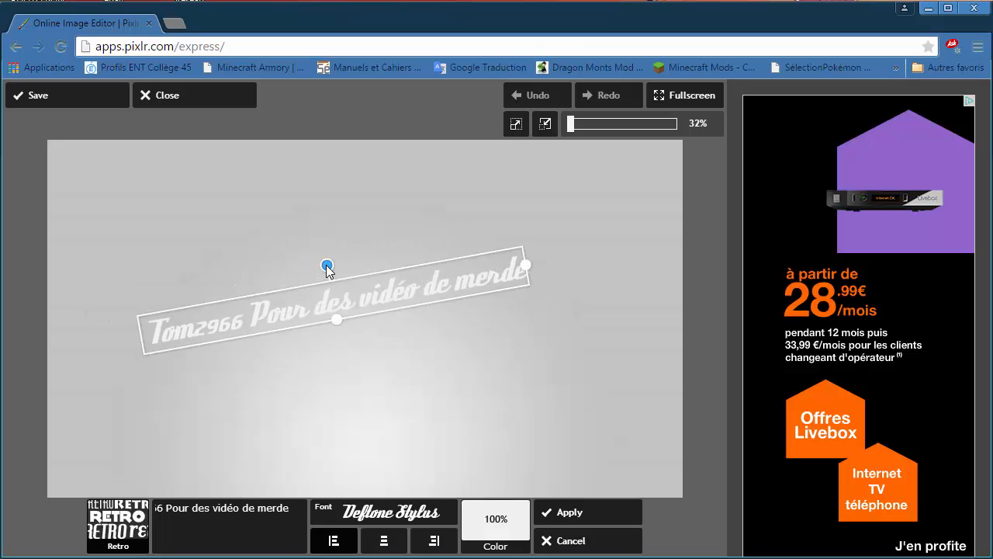
pyautogui.moveTo(327, 265); pyautogui.dragTo(347, 296)
pyautogui.moveTo(547, 297); pyautogui.dragTo(545, 299)
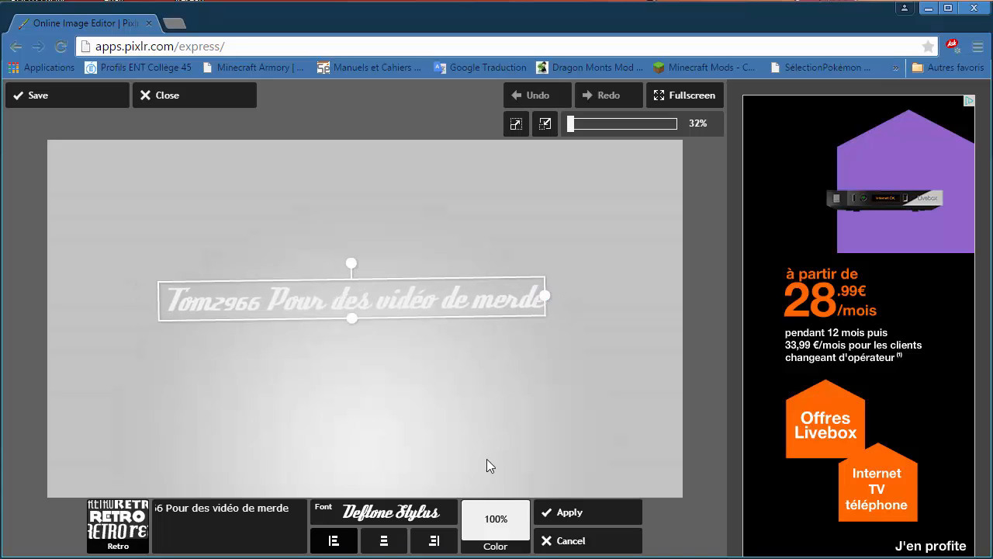
# - Colour the text bright blue at 93% opacity and apply it to the image
pyautogui.click(500, 516)
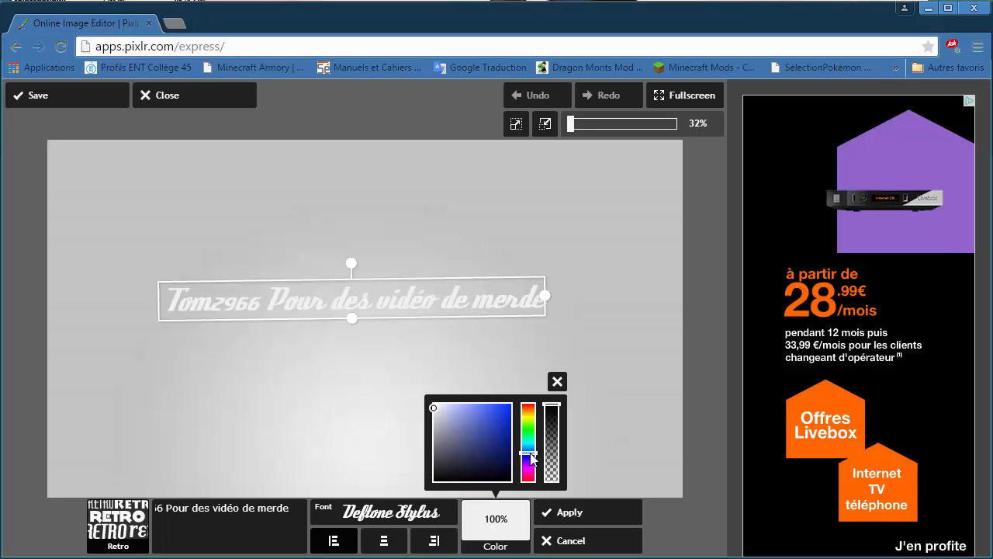
pyautogui.moveTo(492, 442); pyautogui.dragTo(518, 417)
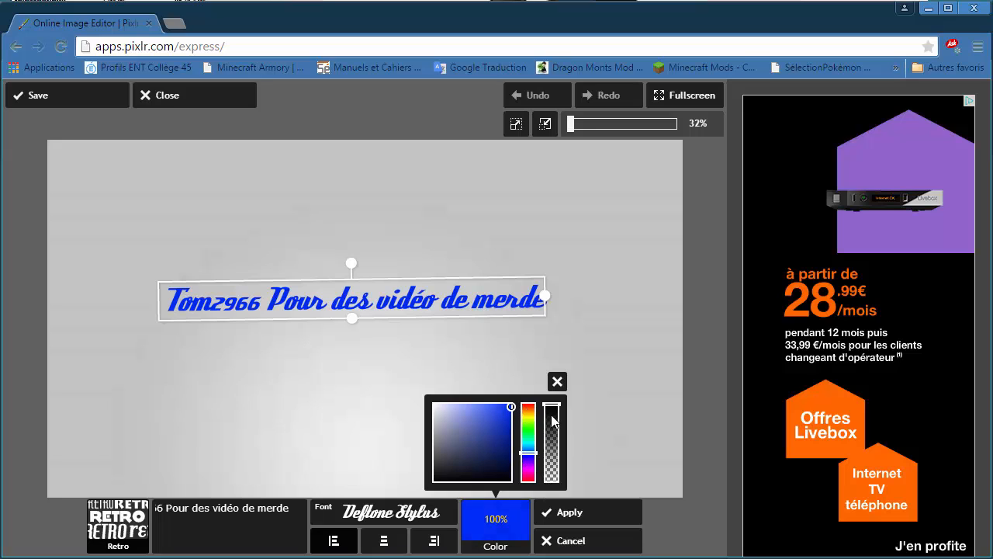
pyautogui.moveTo(552, 419)
pyautogui.mouseDown()
pyautogui.moveTo(555, 510)
pyautogui.moveTo(551, 416)
pyautogui.mouseUp()
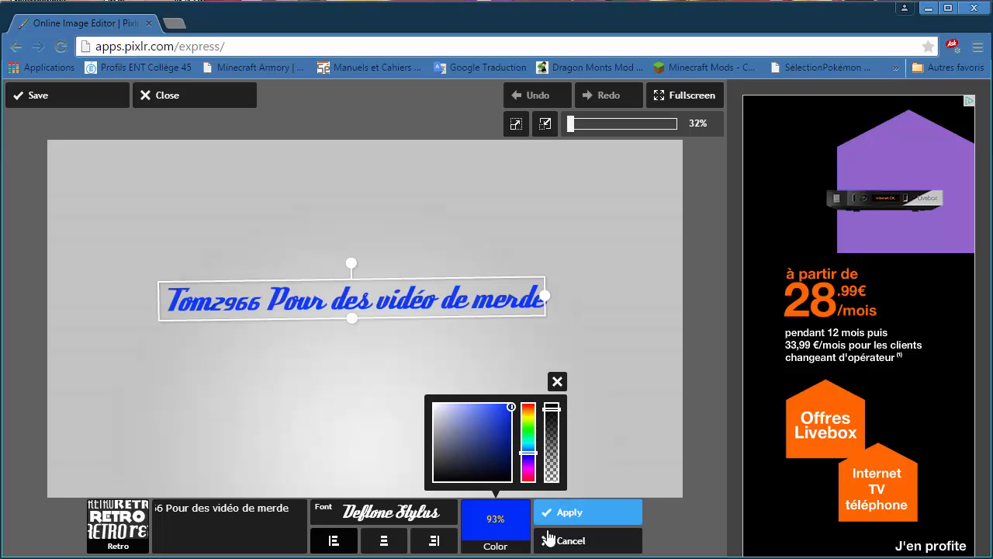
pyautogui.click(595, 524)
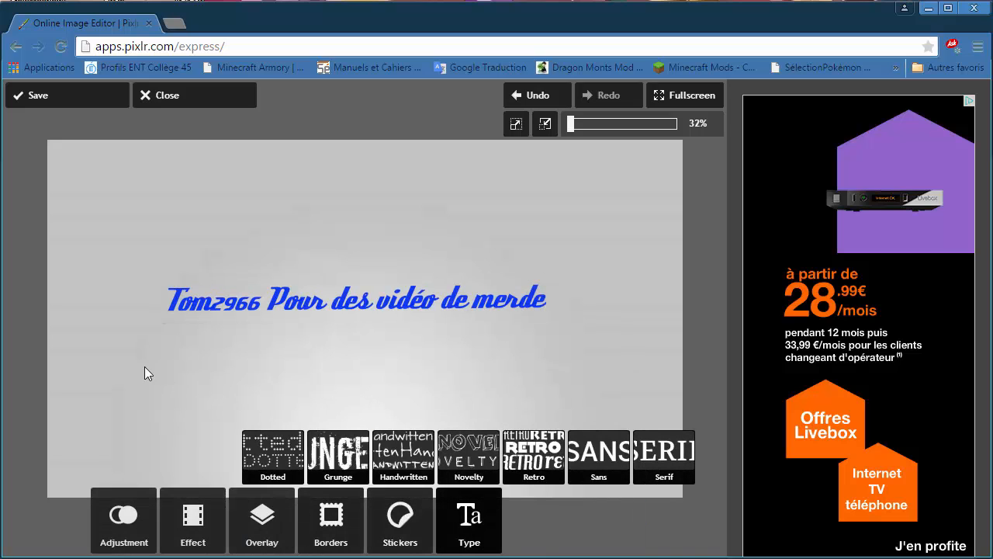
# - Undo the applied text and restore it, twice in a row
pyautogui.click(541, 105)
pyautogui.click(626, 96)
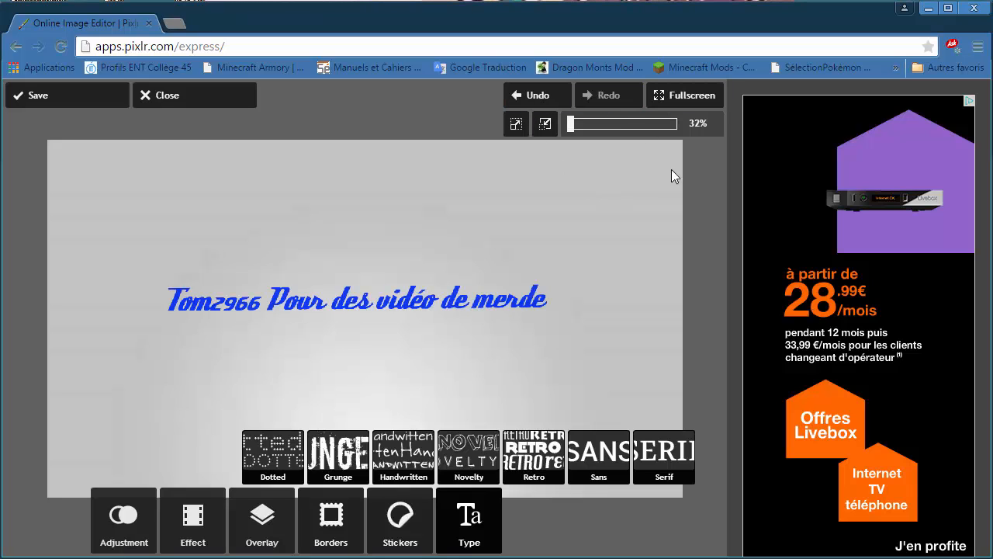
pyautogui.click(560, 98)
pyautogui.click(613, 98)
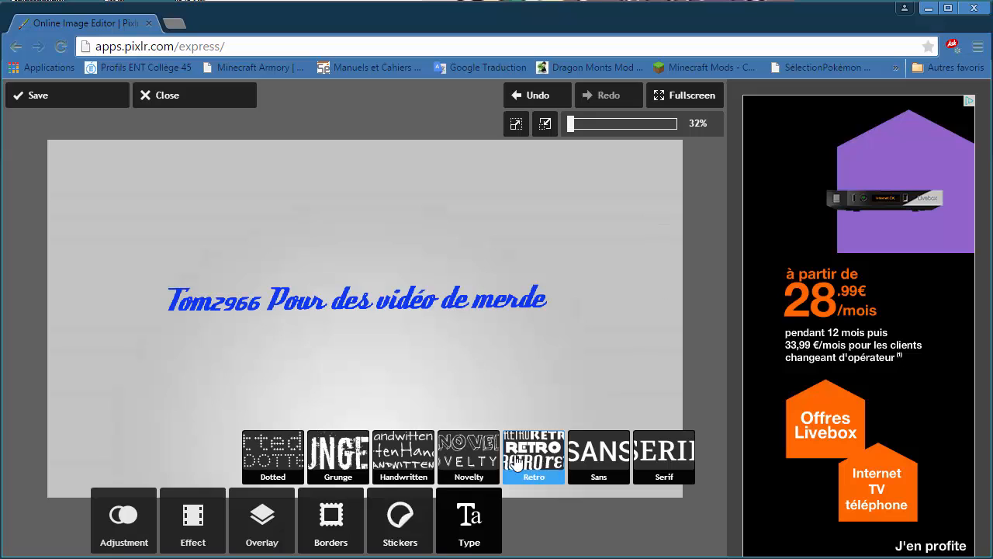
pyautogui.click(418, 524)
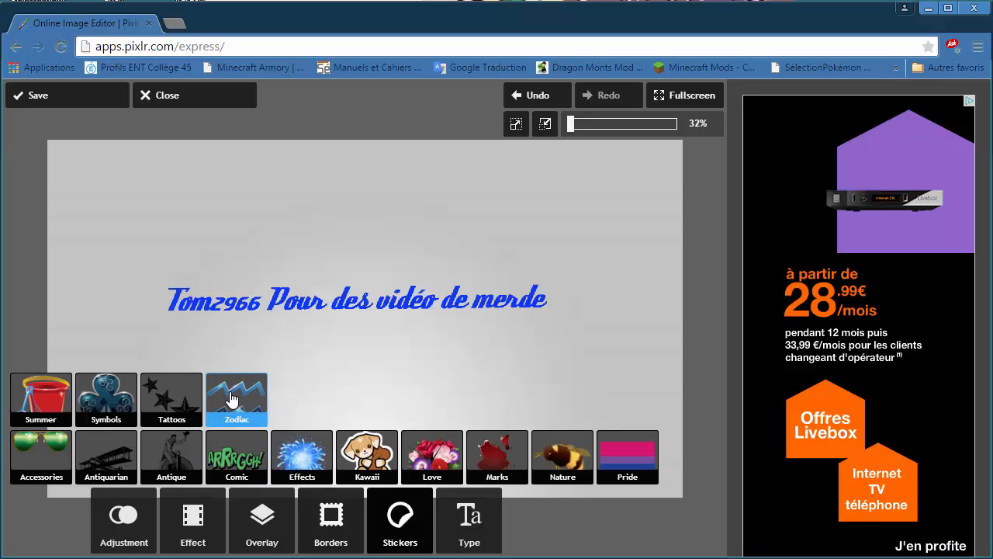
pyautogui.click(172, 397)
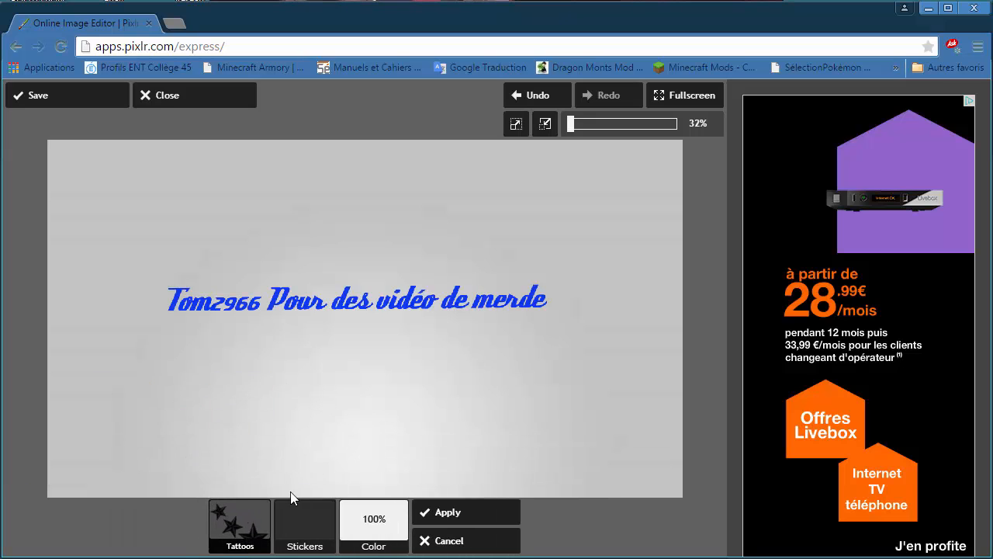
pyautogui.click(292, 503)
pyautogui.click(237, 469)
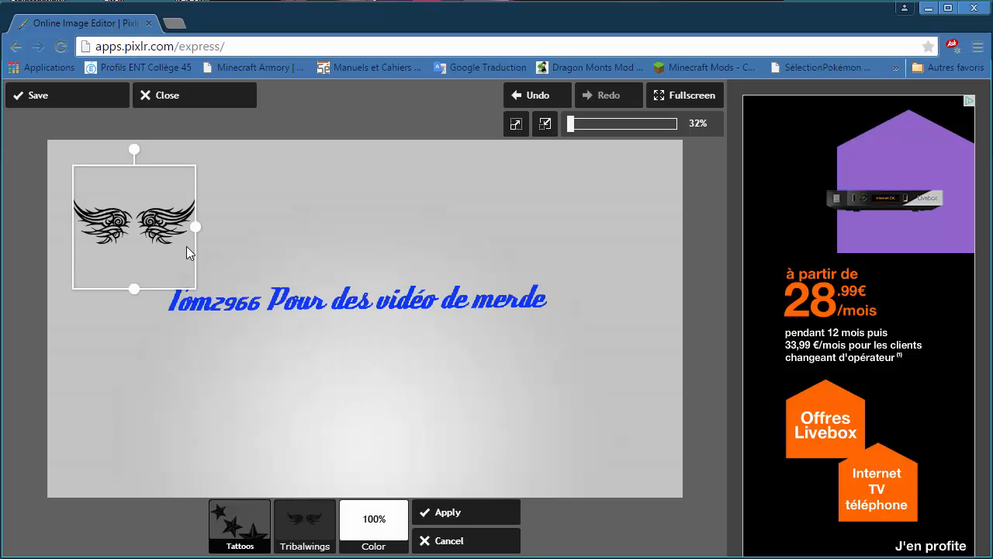
pyautogui.moveTo(148, 224); pyautogui.dragTo(282, 307)
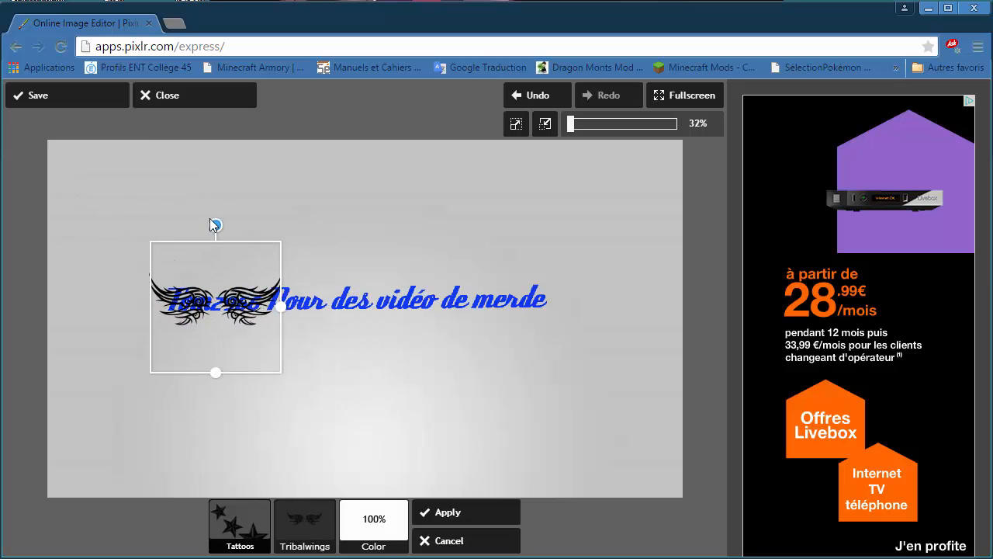
pyautogui.moveTo(226, 293); pyautogui.dragTo(233, 295)
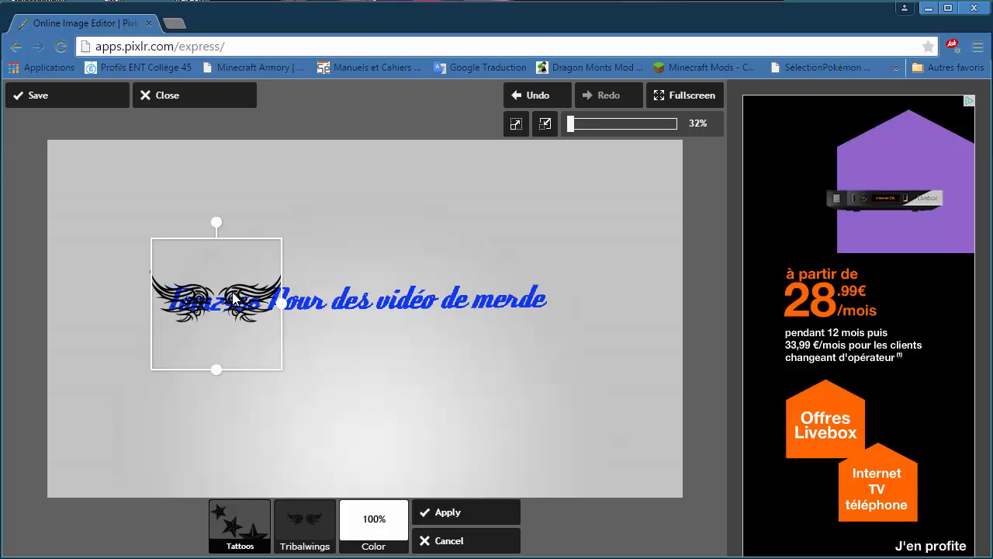
# - Make the wings sticker white at 35% opacity and apply it to the image
pyautogui.click(374, 523)
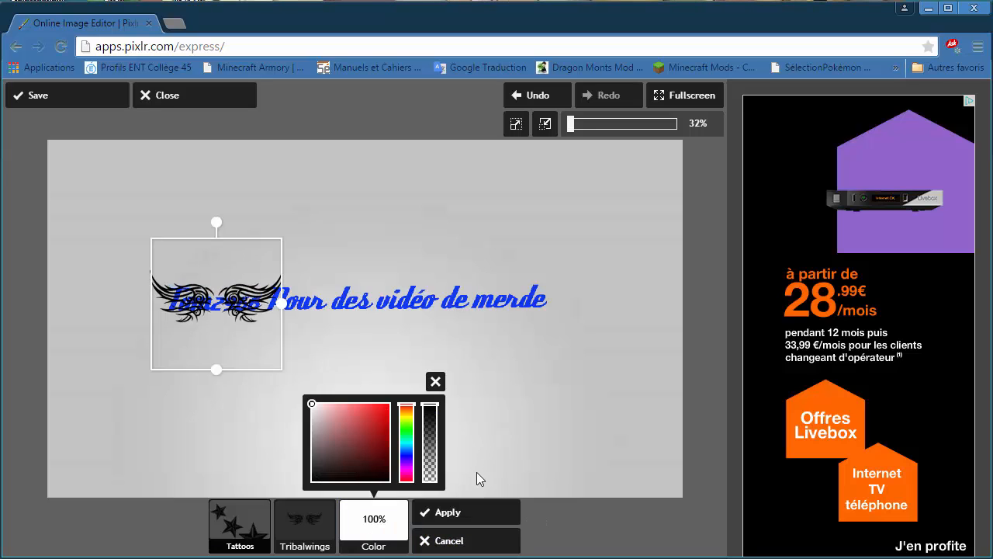
pyautogui.click(406, 458)
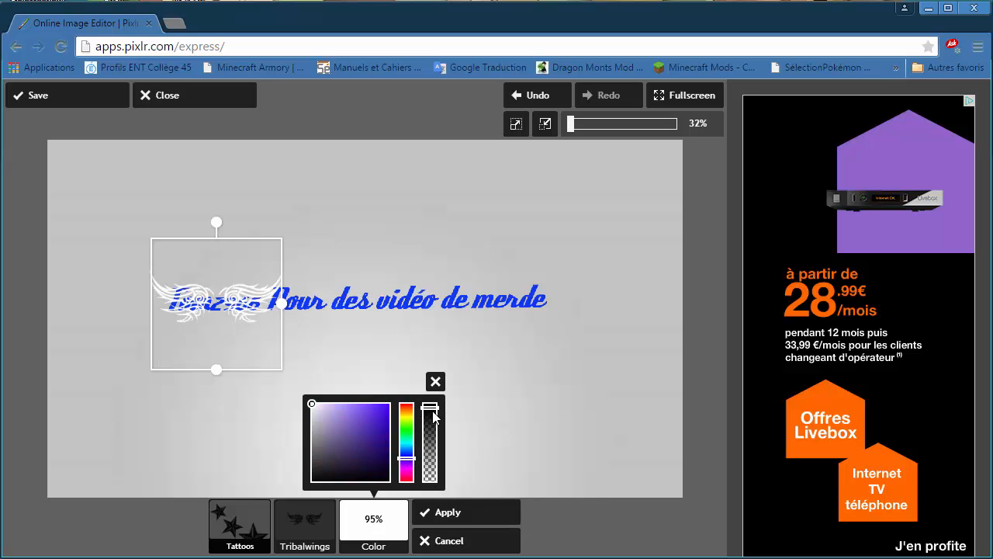
pyautogui.moveTo(432, 417); pyautogui.dragTo(428, 453)
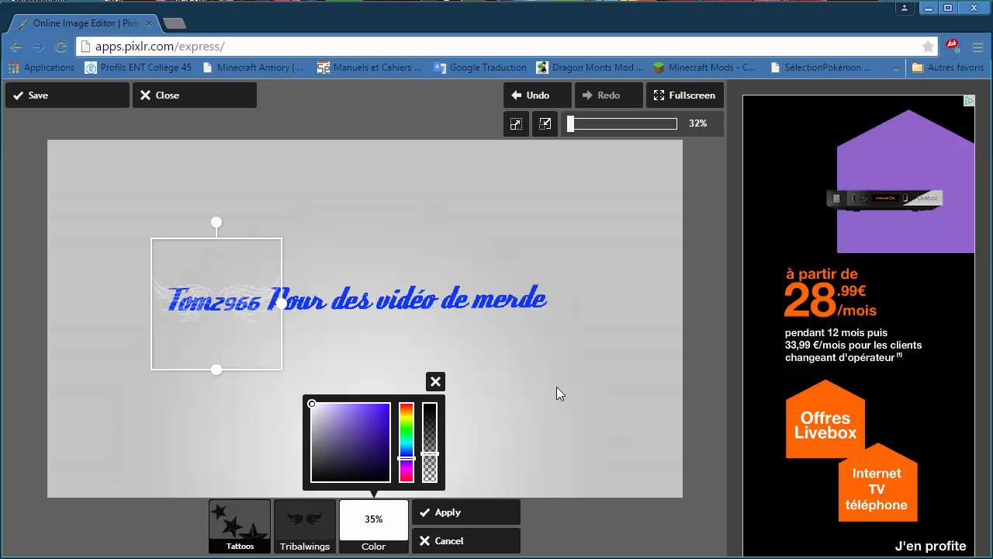
pyautogui.click(444, 514)
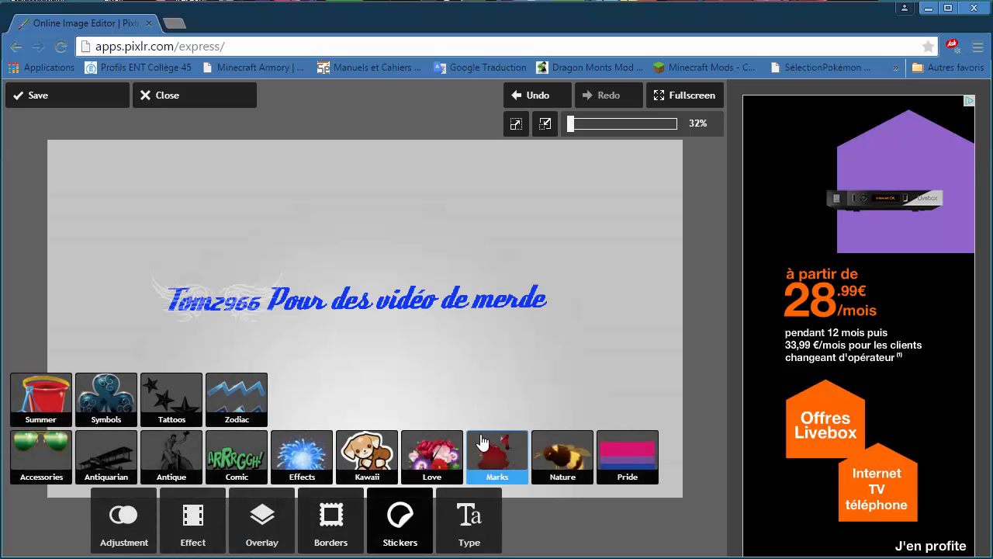
# - Add the Rorschach butterfly sticker from the Marks set over the end of the text, tilted slightly clockwise
pyautogui.click(497, 454)
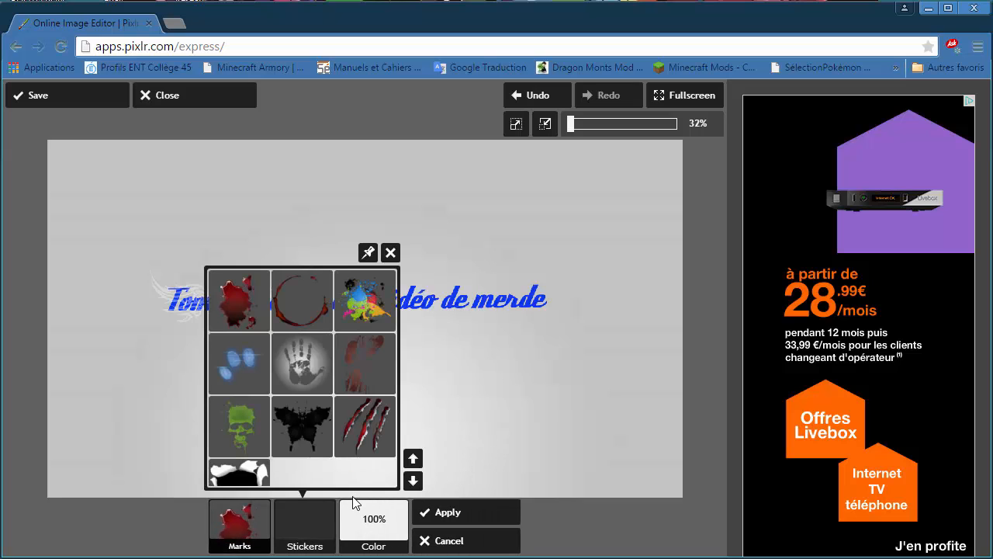
pyautogui.click(322, 427)
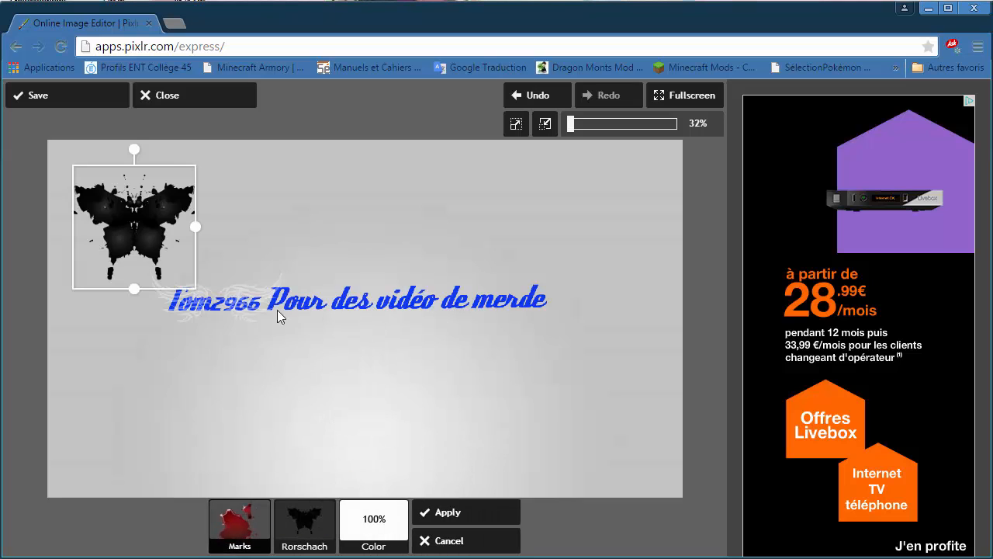
pyautogui.moveTo(171, 222); pyautogui.dragTo(572, 310)
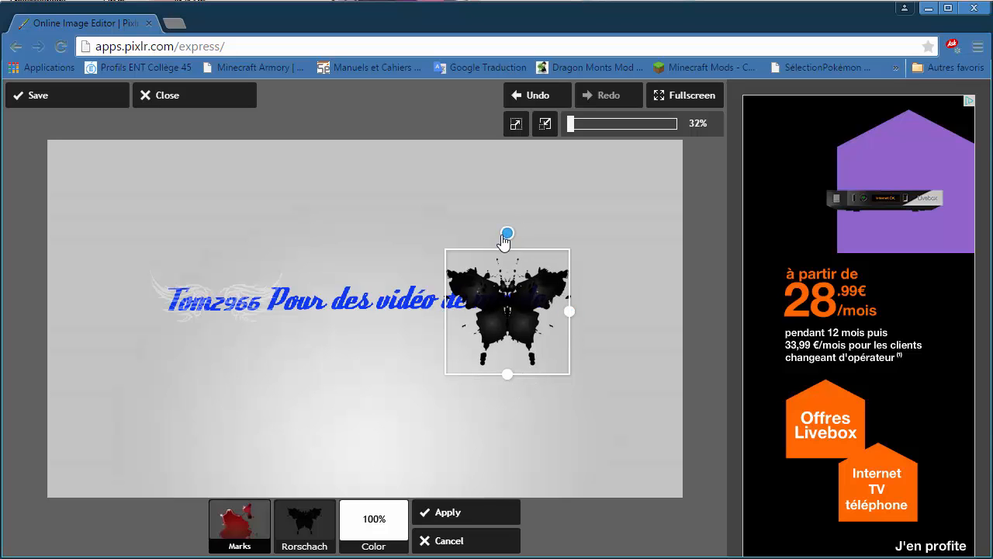
pyautogui.moveTo(507, 233); pyautogui.dragTo(528, 235)
# - Color the butterfly sticker dark red at 53% opacity and apply it to the image
pyautogui.click(373, 525)
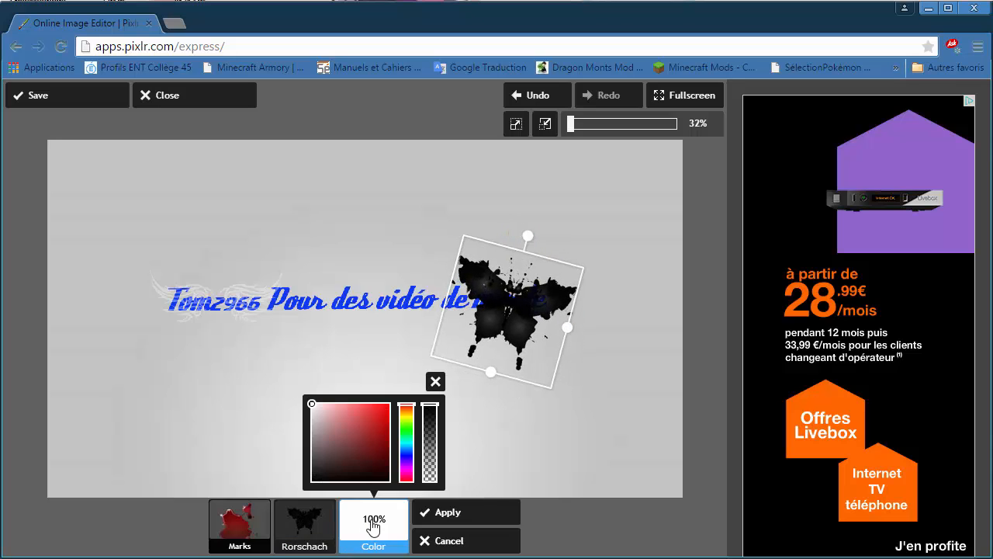
pyautogui.moveTo(371, 455)
pyautogui.mouseDown()
pyautogui.moveTo(400, 432)
pyautogui.moveTo(404, 443)
pyautogui.mouseUp()
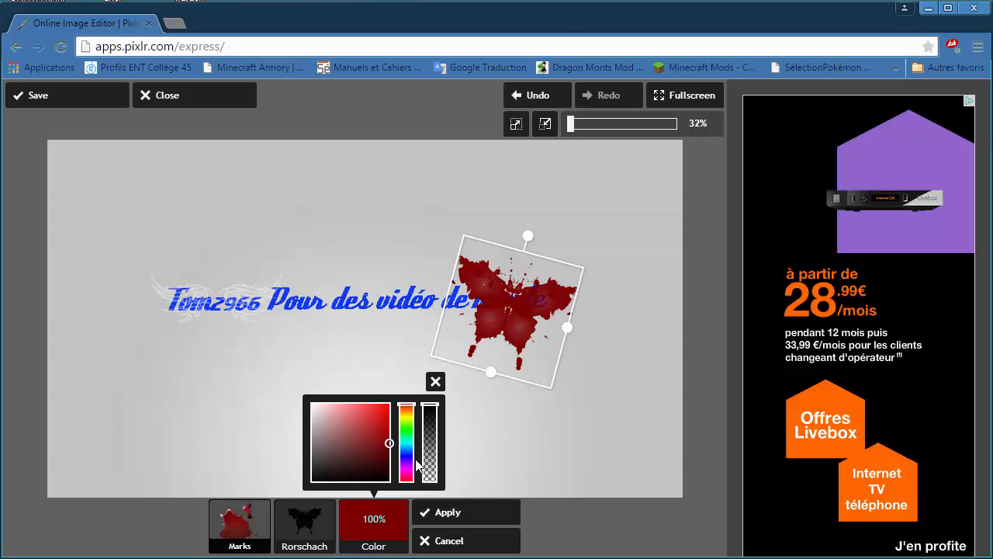
pyautogui.moveTo(428, 494); pyautogui.dragTo(429, 444)
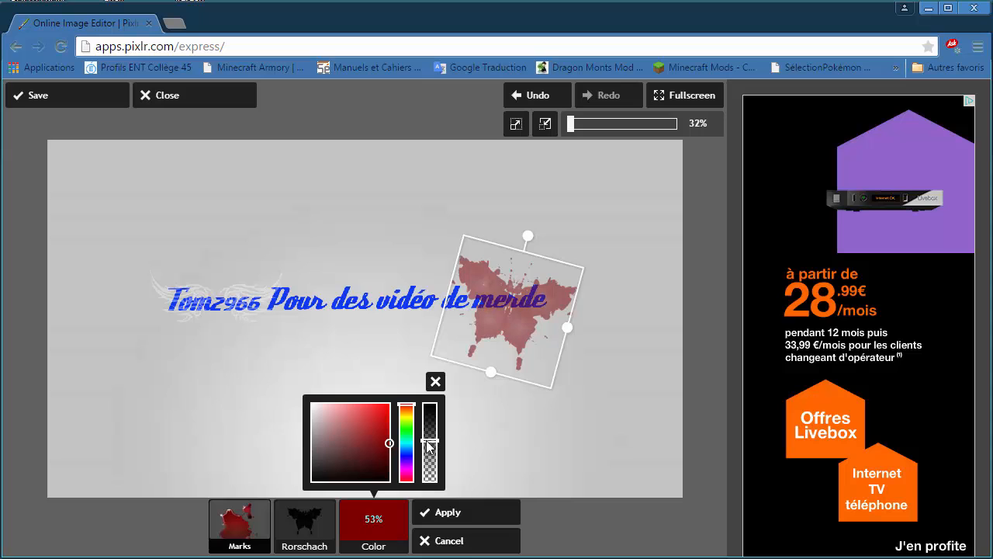
pyautogui.click(504, 519)
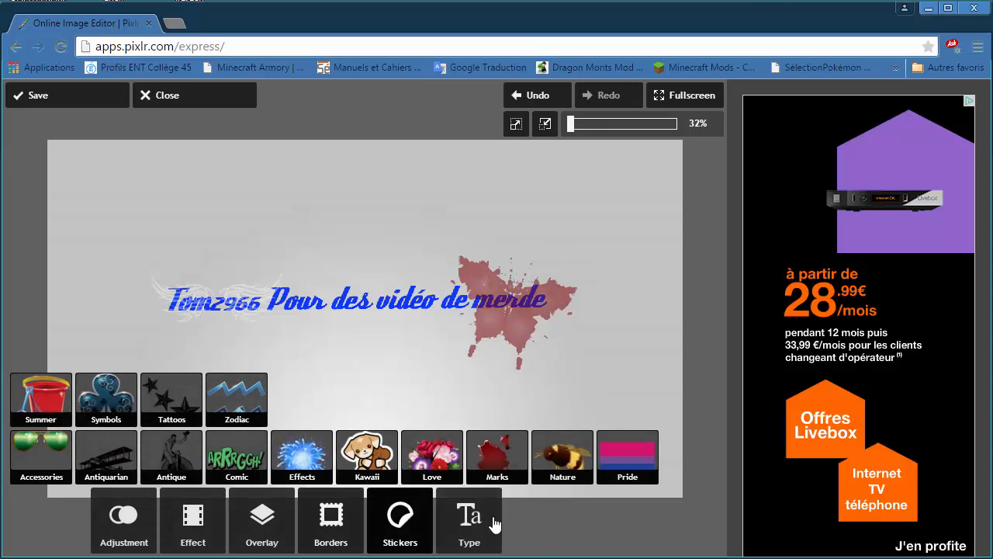
# - Add the Jjsflare sticker from the Effects set, enlarge it to nearly the image's width, and place it just below the text
pyautogui.click(330, 471)
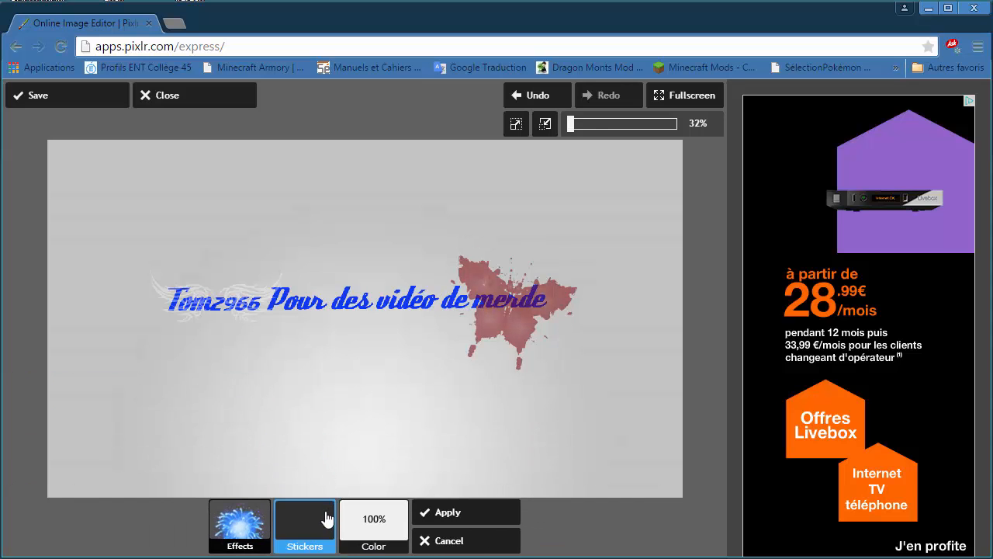
pyautogui.click(327, 515)
pyautogui.click(253, 372)
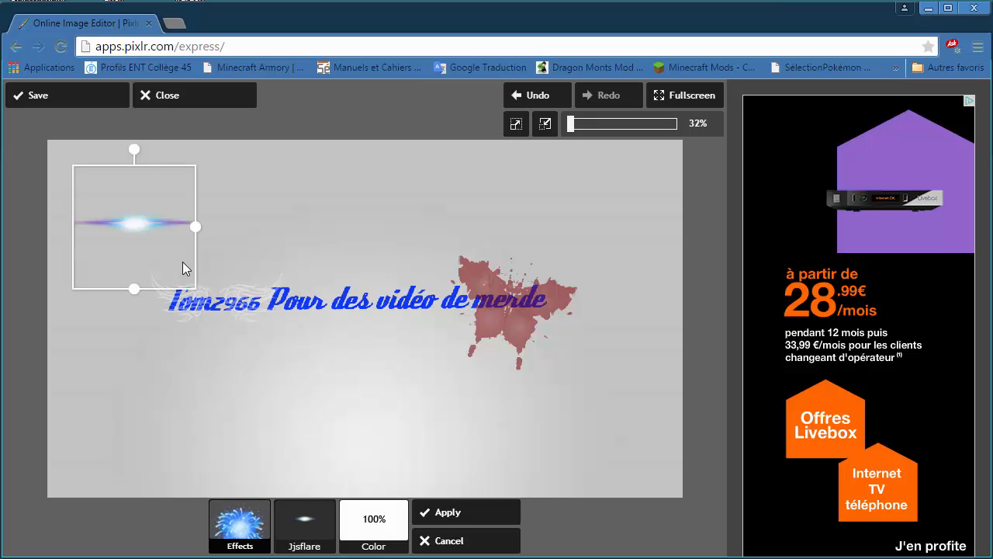
pyautogui.moveTo(183, 261); pyautogui.dragTo(634, 332)
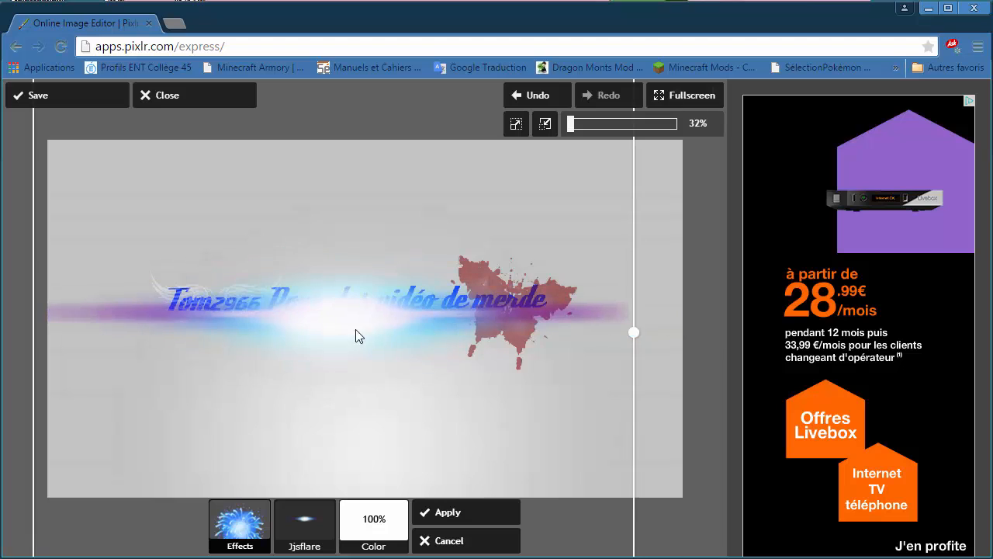
pyautogui.moveTo(355, 335); pyautogui.dragTo(346, 346)
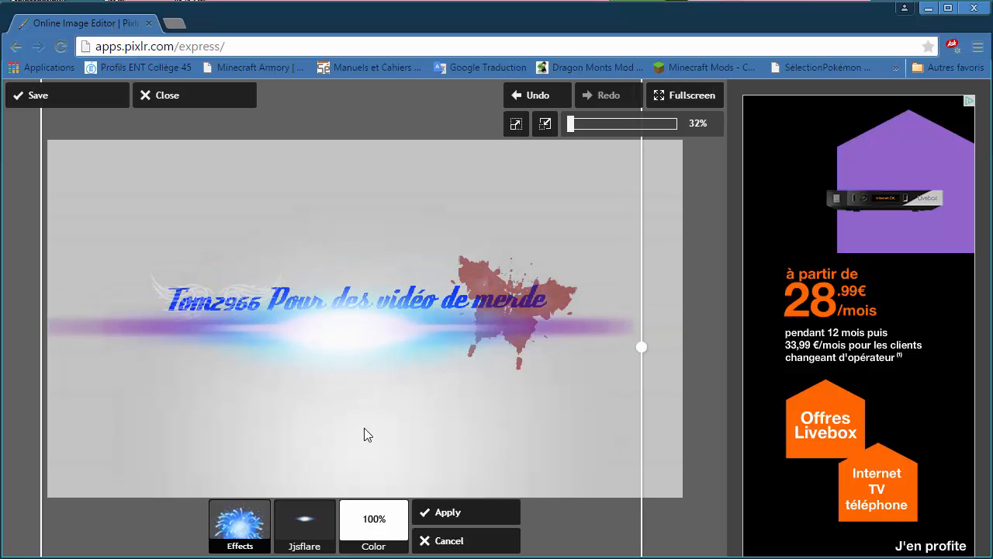
# - Reduce the flare sticker's opacity to 56% and apply it to the image
pyautogui.click(394, 518)
pyautogui.moveTo(433, 411); pyautogui.dragTo(444, 440)
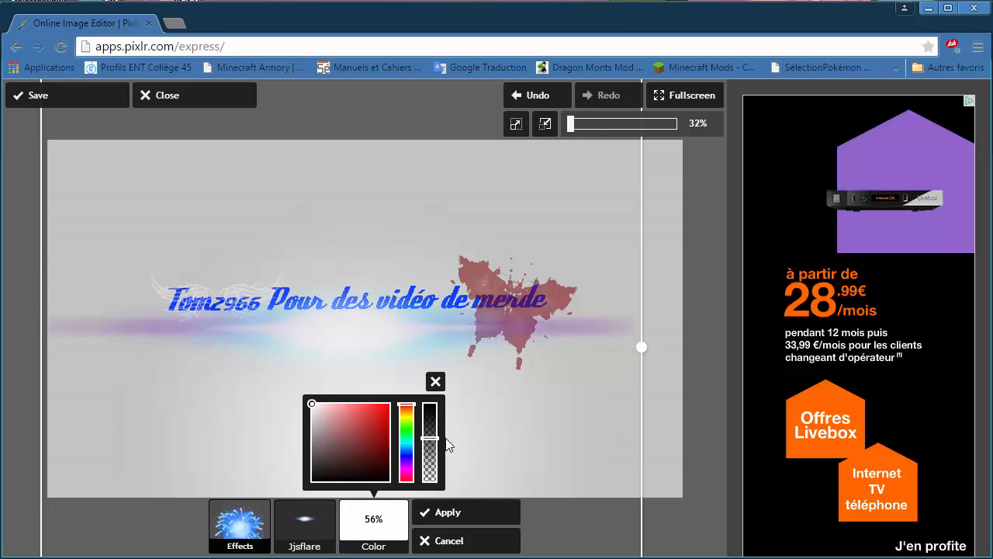
pyautogui.click(480, 512)
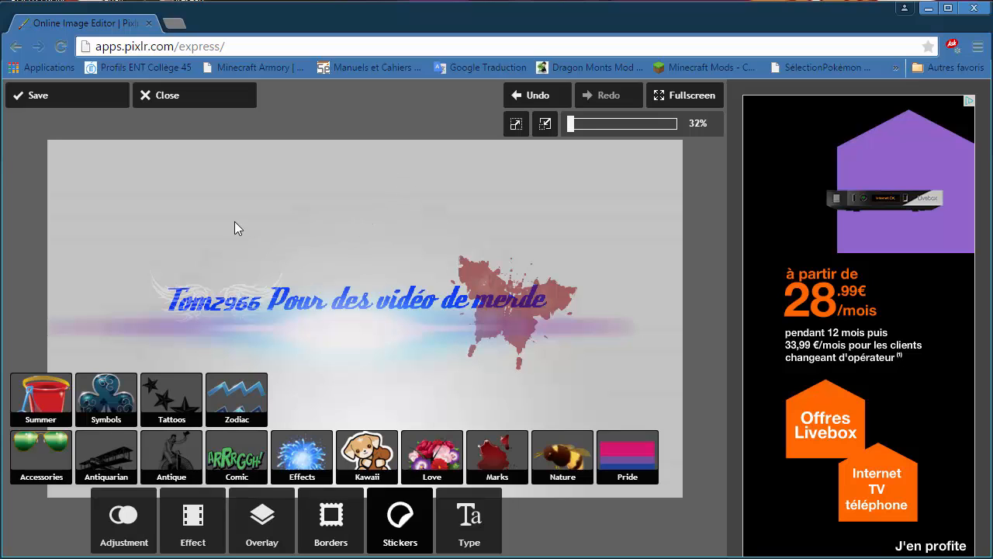
# - Start saving the finished banner and set the export quality to 100
pyautogui.click(80, 105)
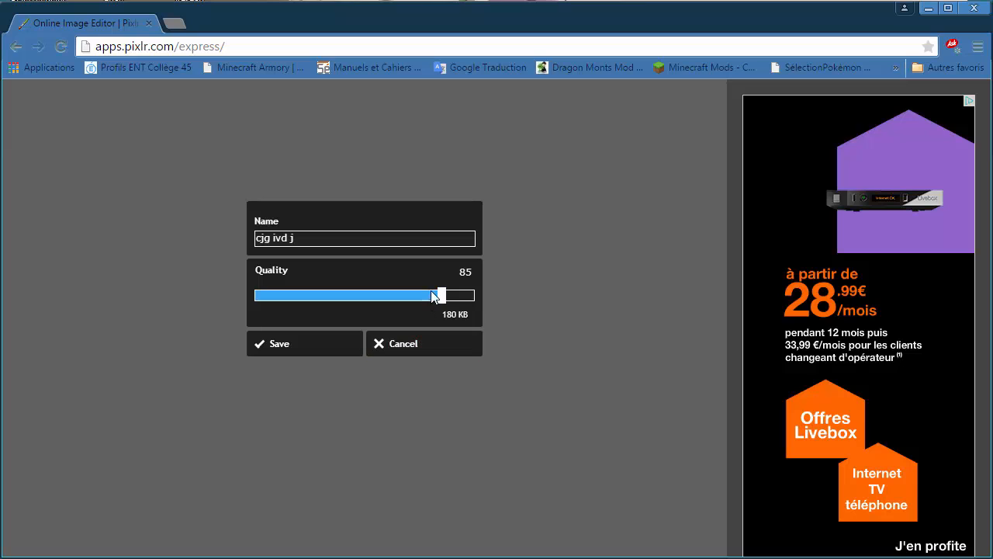
pyautogui.moveTo(297, 238); pyautogui.dragTo(230, 225)
pyautogui.click(284, 237)
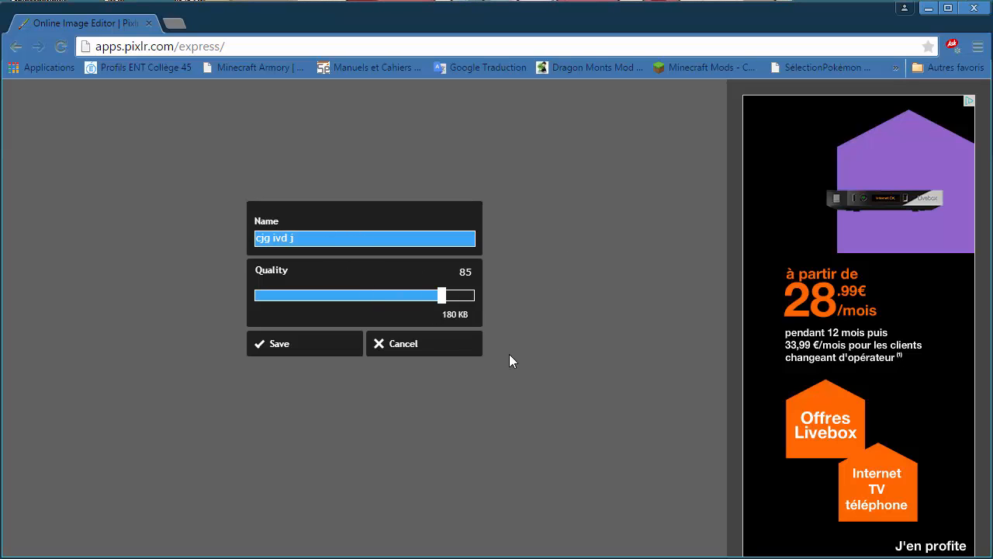
pyautogui.moveTo(442, 297); pyautogui.dragTo(517, 303)
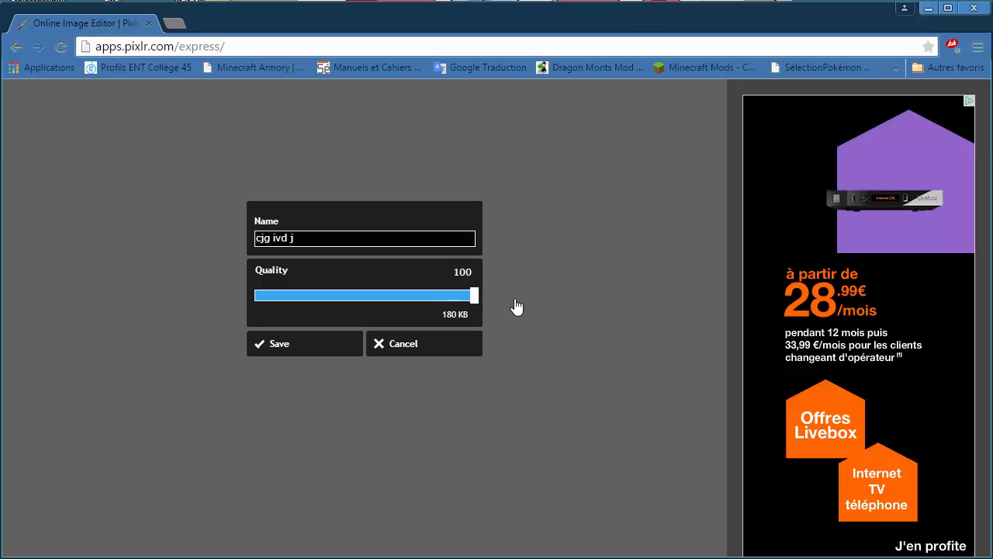
# - Save the banner in the Images folder under the file name "fnibdrnun" with the file type "Tous les fichiers"
pyautogui.click(318, 350)
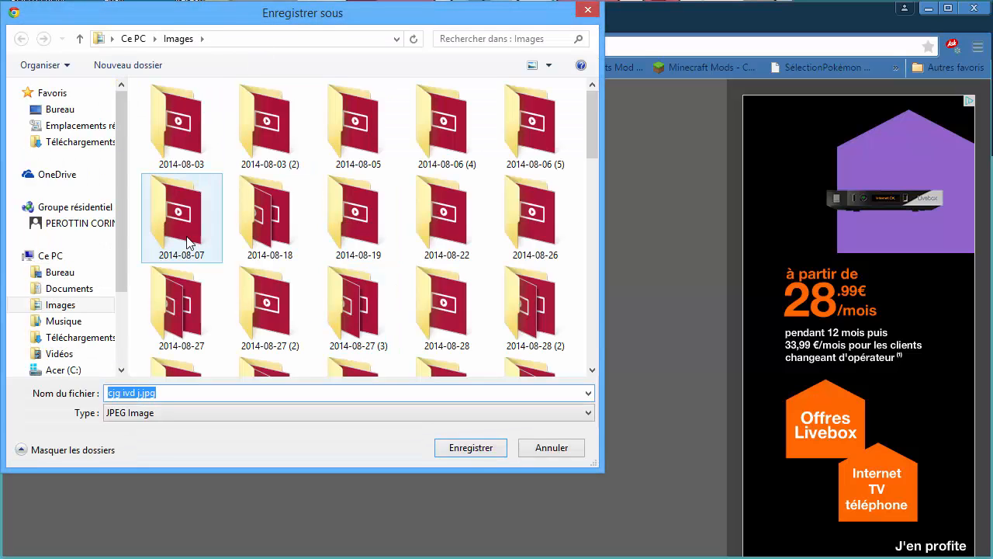
pyautogui.click(136, 415)
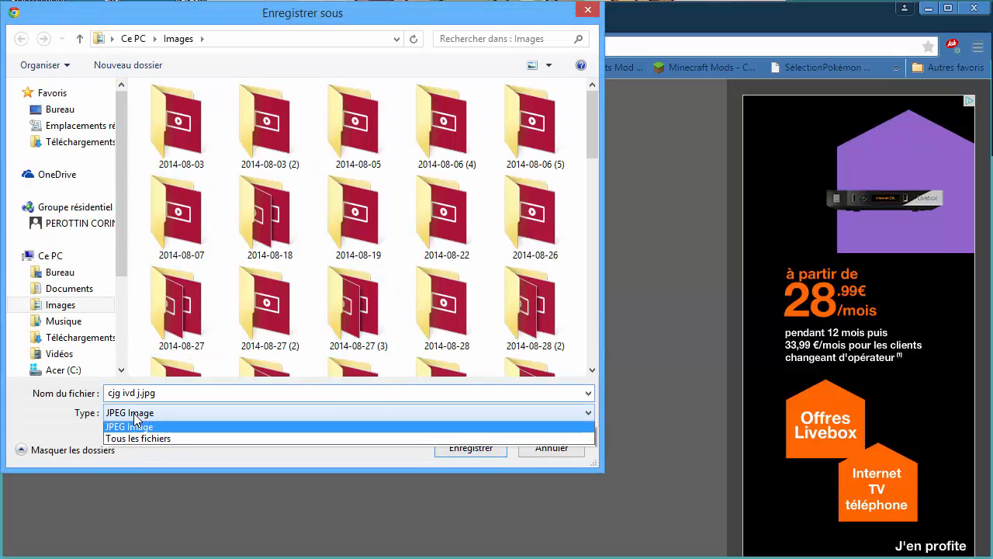
pyautogui.click(150, 437)
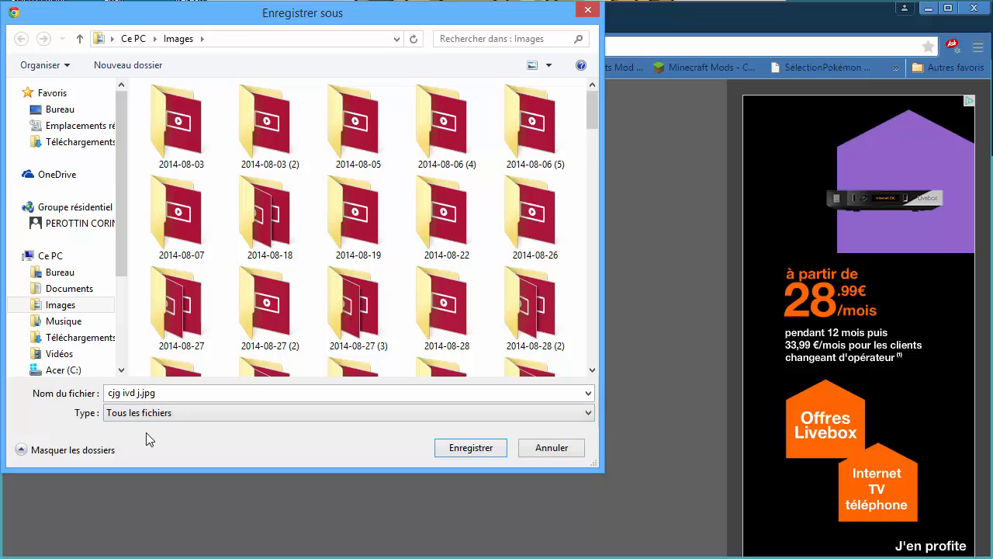
pyautogui.click(135, 393)
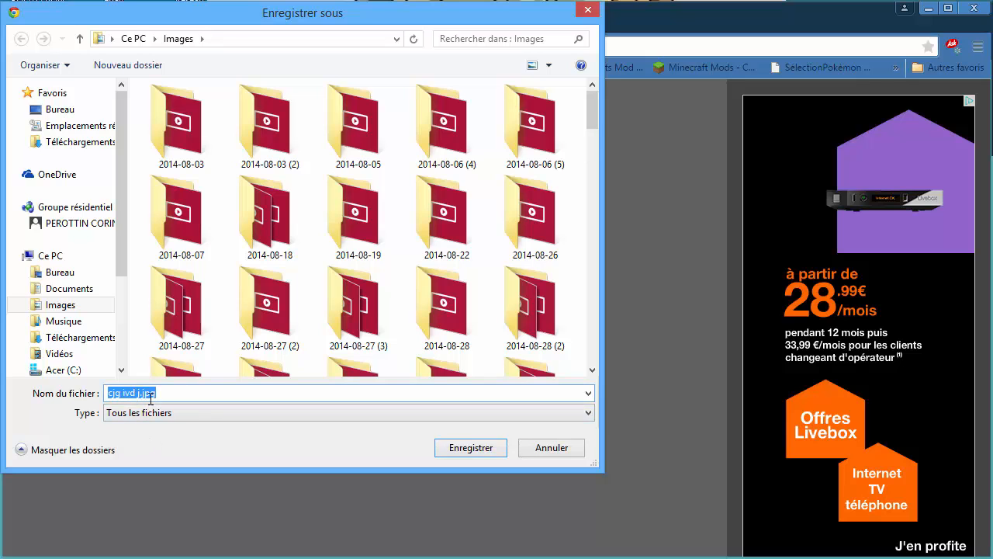
pyautogui.write('fnibdrnun')
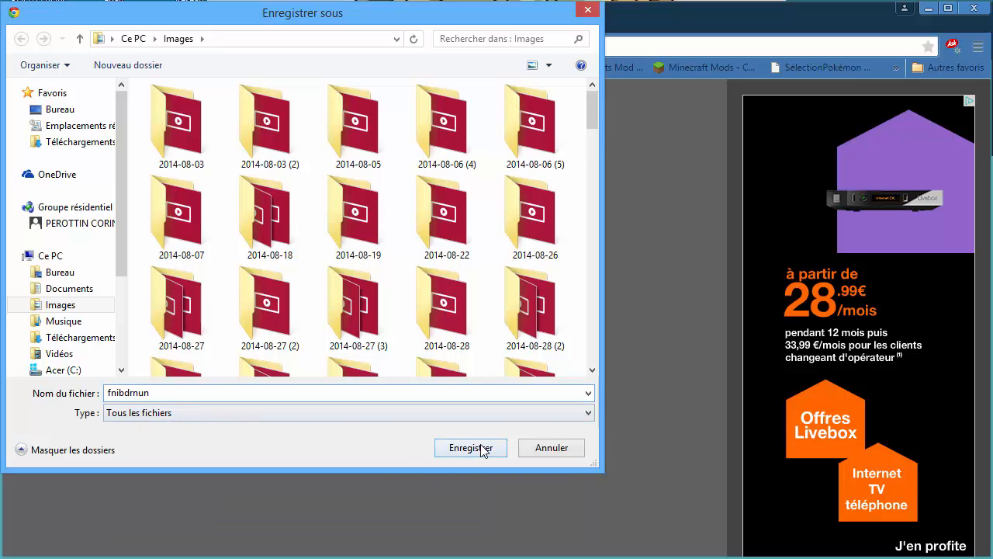
pyautogui.click(481, 449)
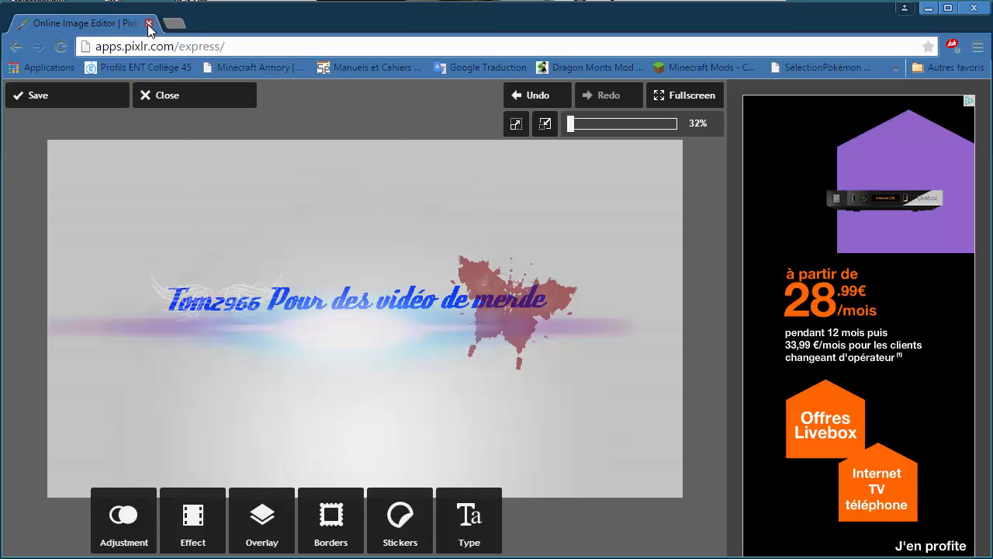
# - Reload apps.pixlr.com/express/ and browse the computer for an image to open
pyautogui.moveTo(238, 49); pyautogui.dragTo(98, 47)
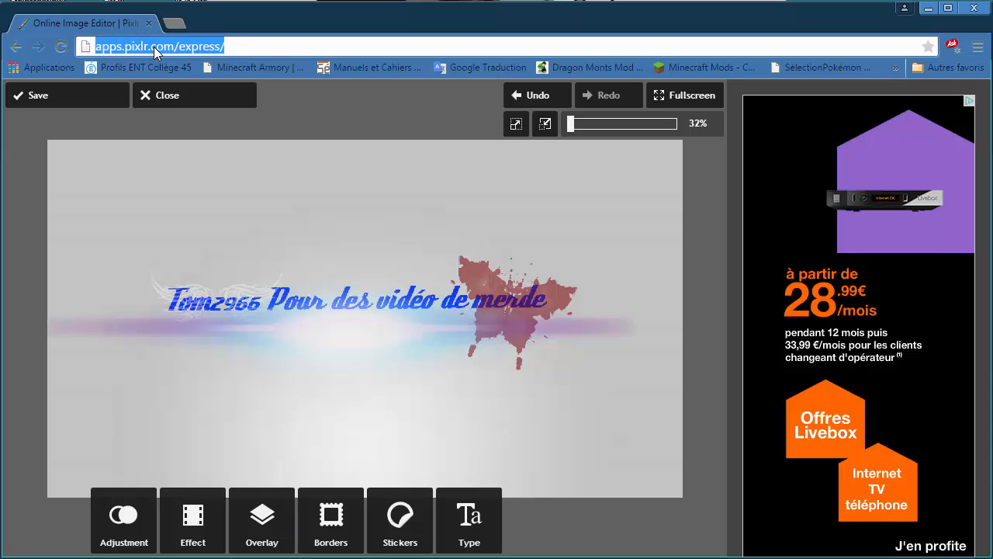
pyautogui.press('Return')
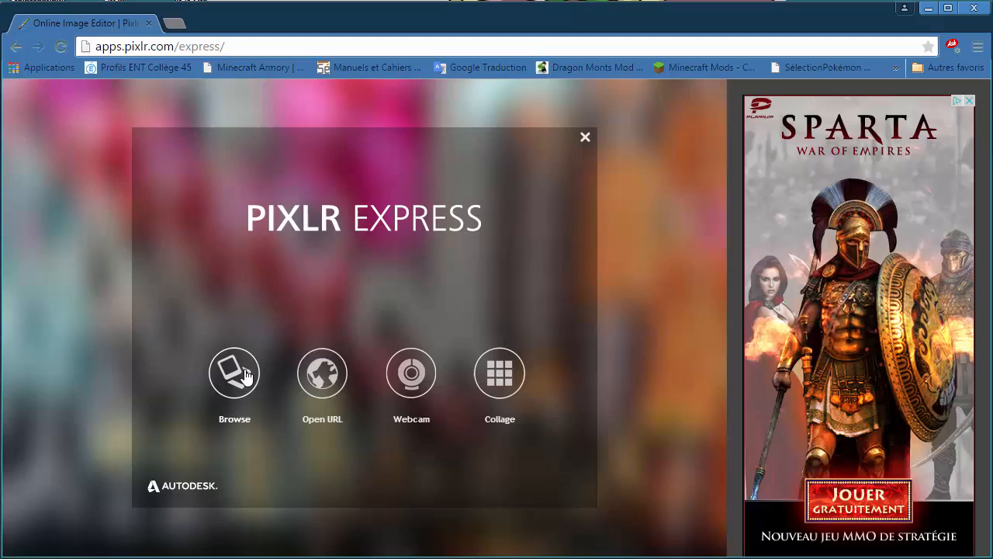
pyautogui.click(245, 376)
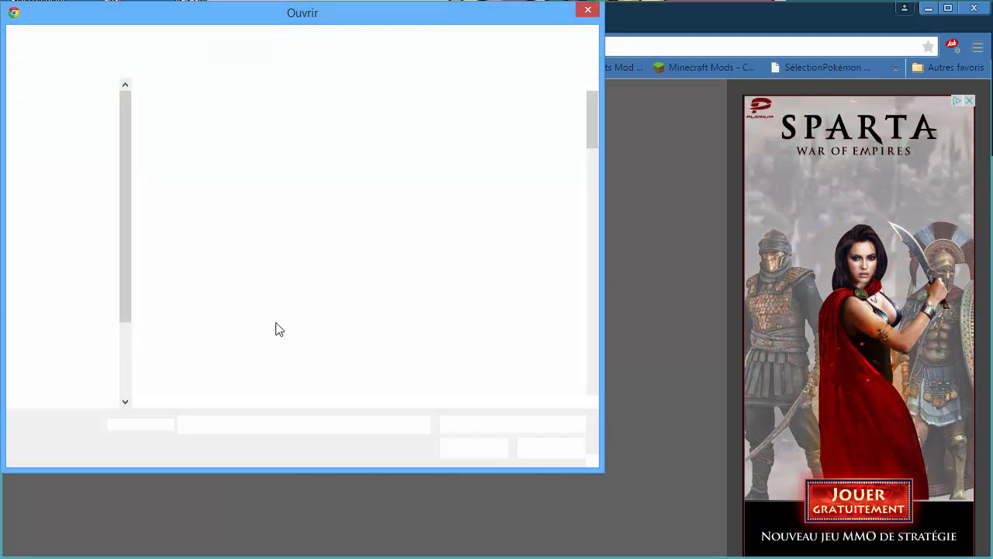
# - Look through the folders and image files in the Images folder for a banner image
pyautogui.scroll(-5, 282, 257)
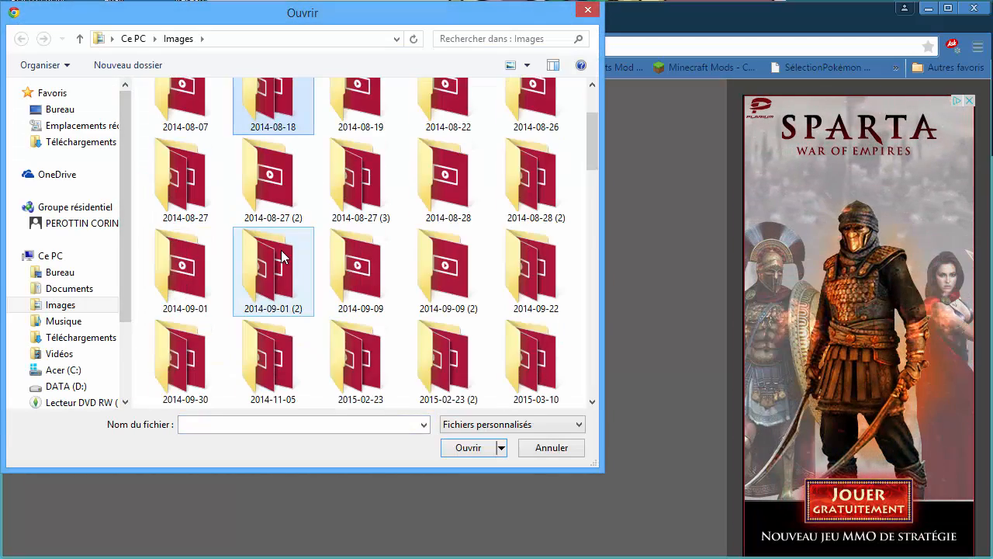
pyautogui.scroll(-2, 281, 256)
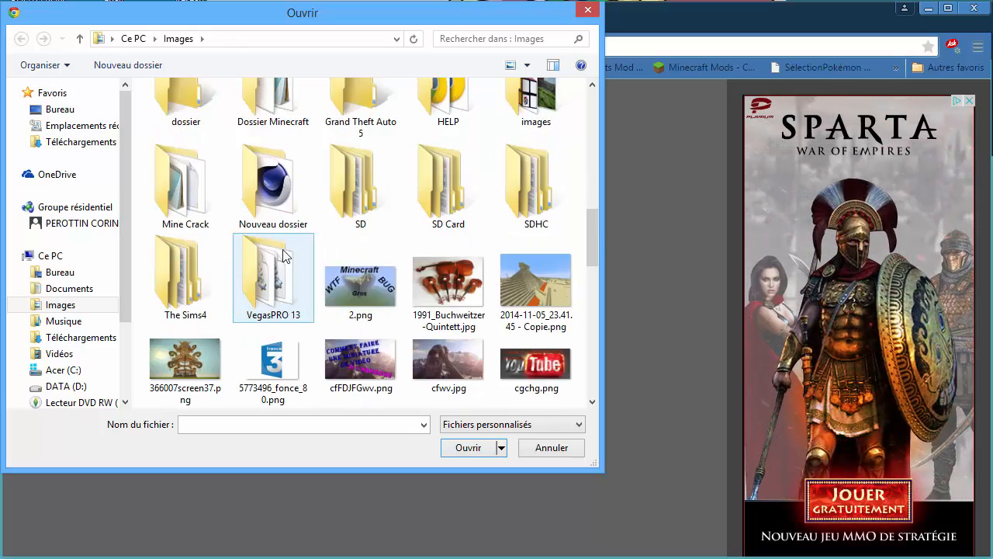
pyautogui.scroll(-3, 282, 257)
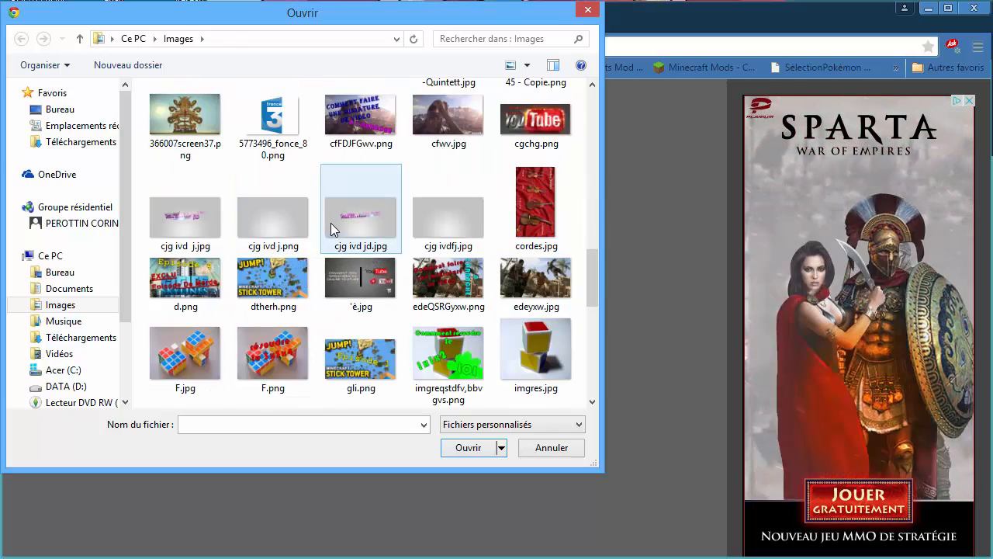
pyautogui.scroll(-5, 332, 225)
pyautogui.scroll(6, 332, 223)
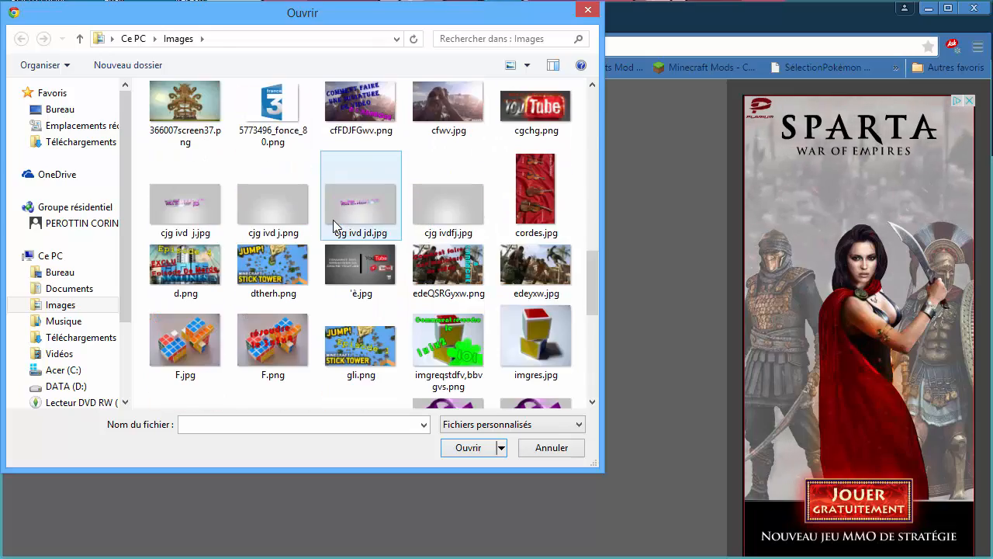
pyautogui.scroll(3, 333, 225)
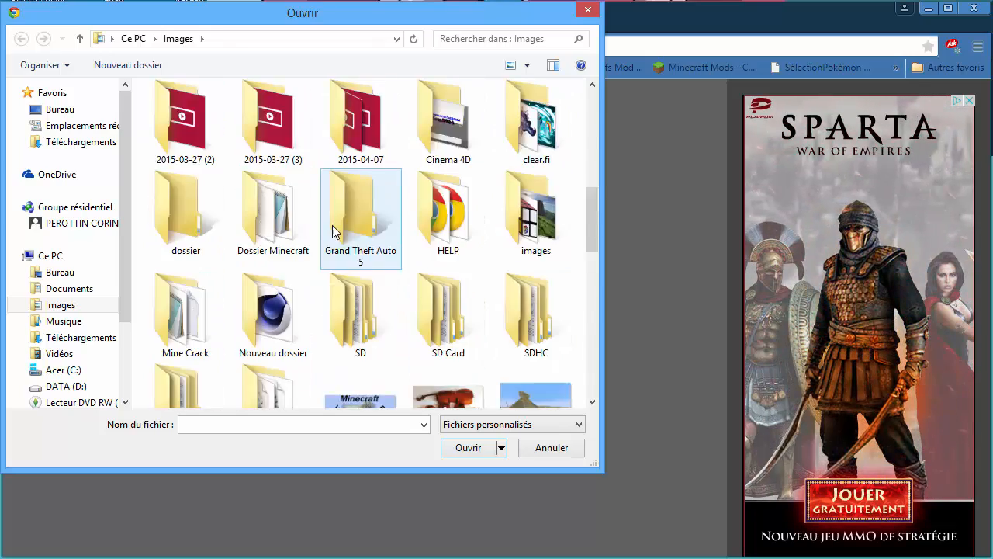
pyautogui.scroll(-5, 331, 226)
pyautogui.scroll(-3, 331, 230)
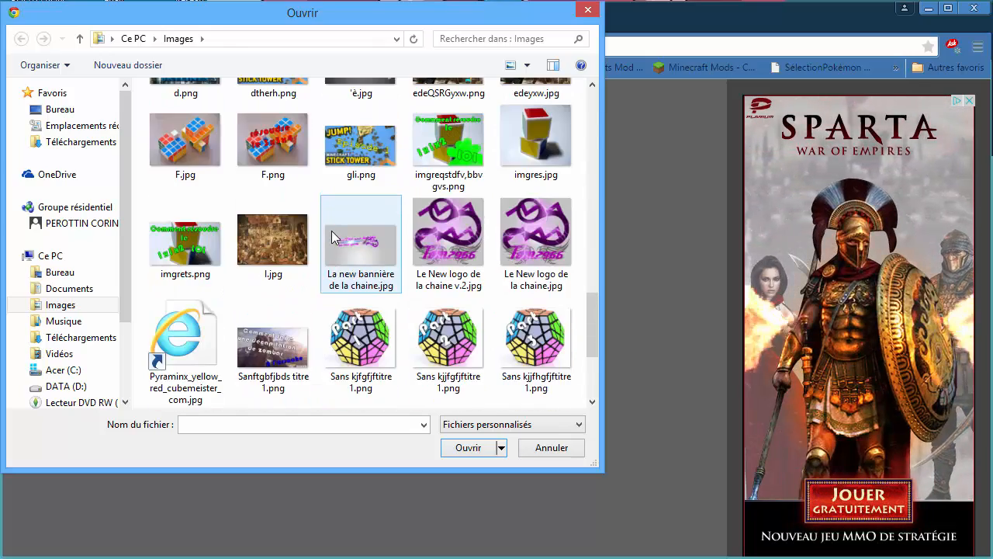
pyautogui.scroll(-3, 331, 236)
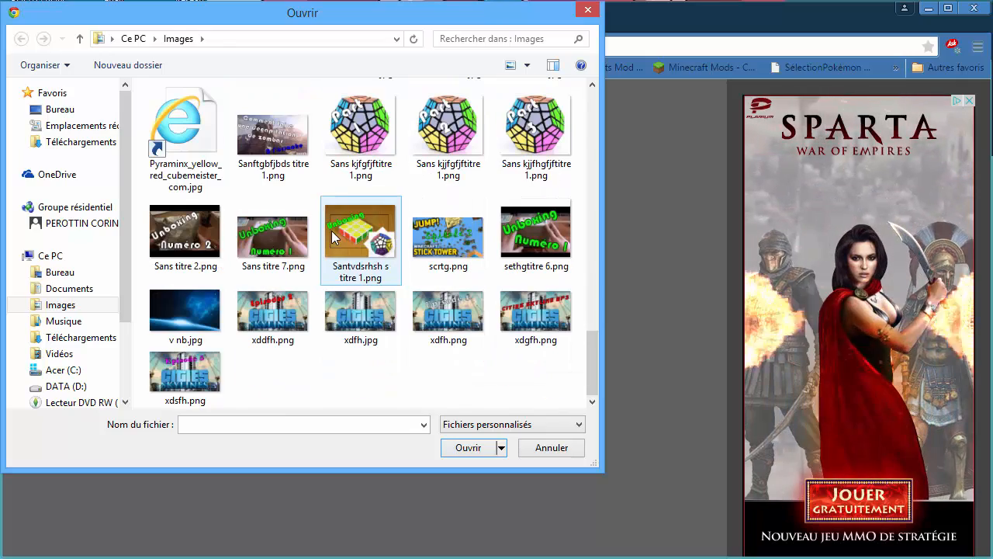
pyautogui.scroll(3, 332, 231)
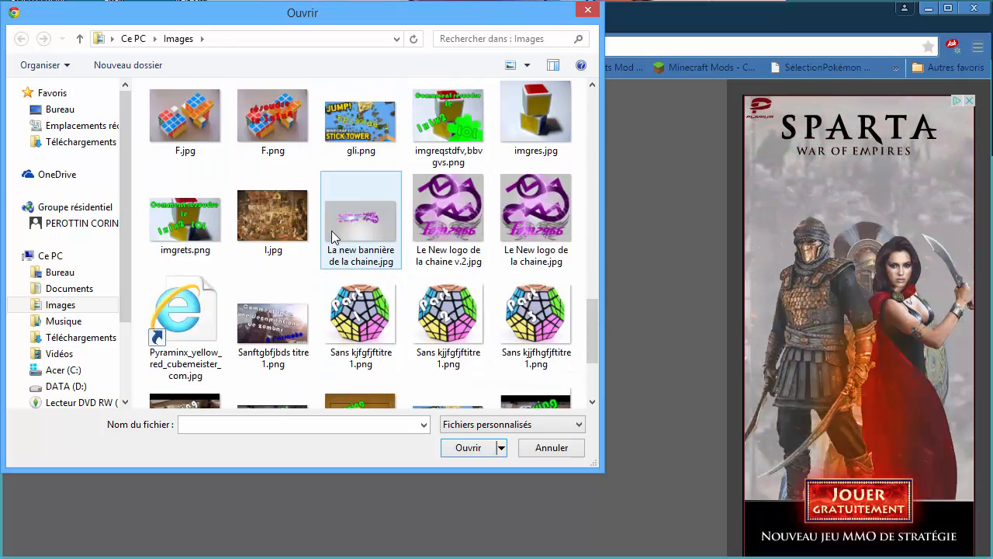
pyautogui.scroll(3, 331, 232)
pyautogui.scroll(10, 333, 237)
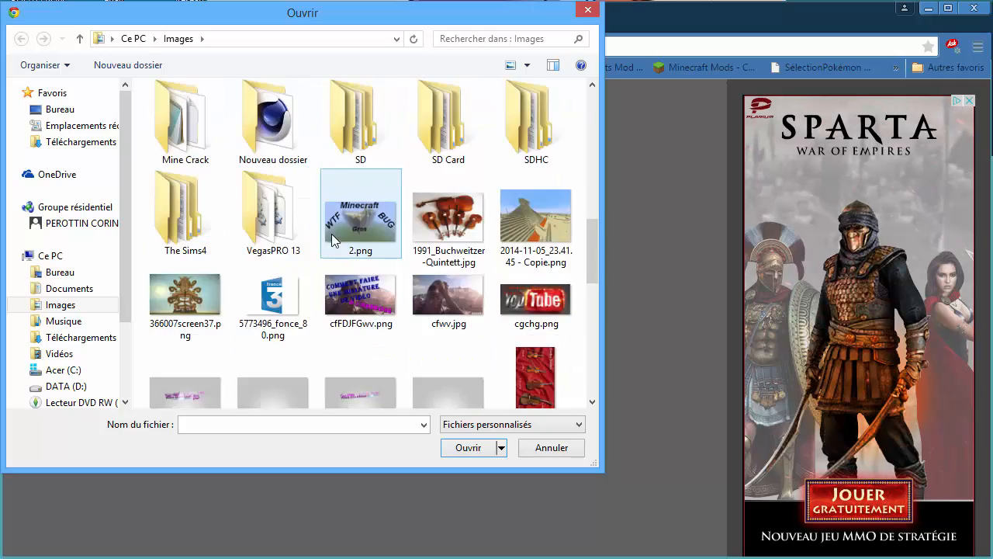
pyautogui.scroll(3, 334, 234)
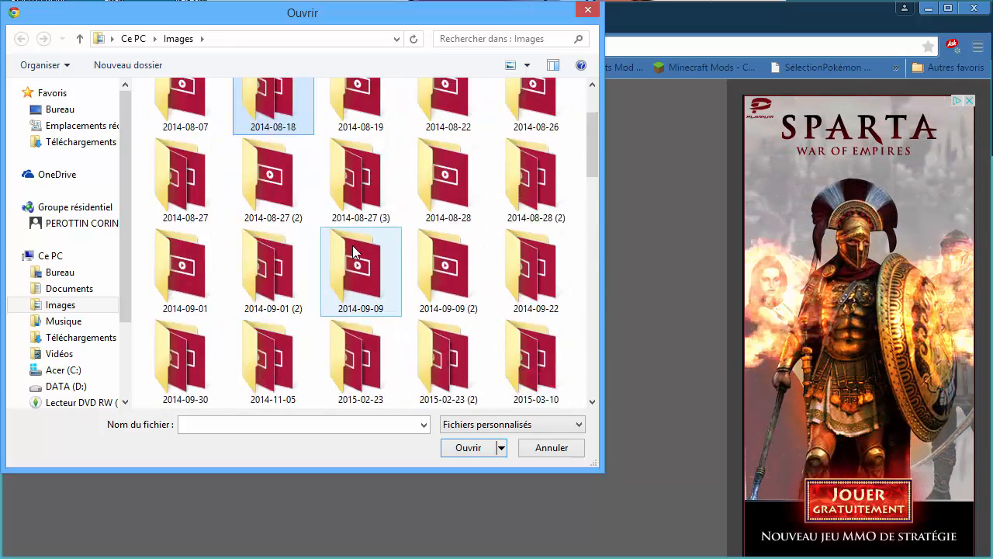
# - Open the plain grey background image "cjg ivd j.png" from the Images folder
pyautogui.scroll(-12, 334, 241)
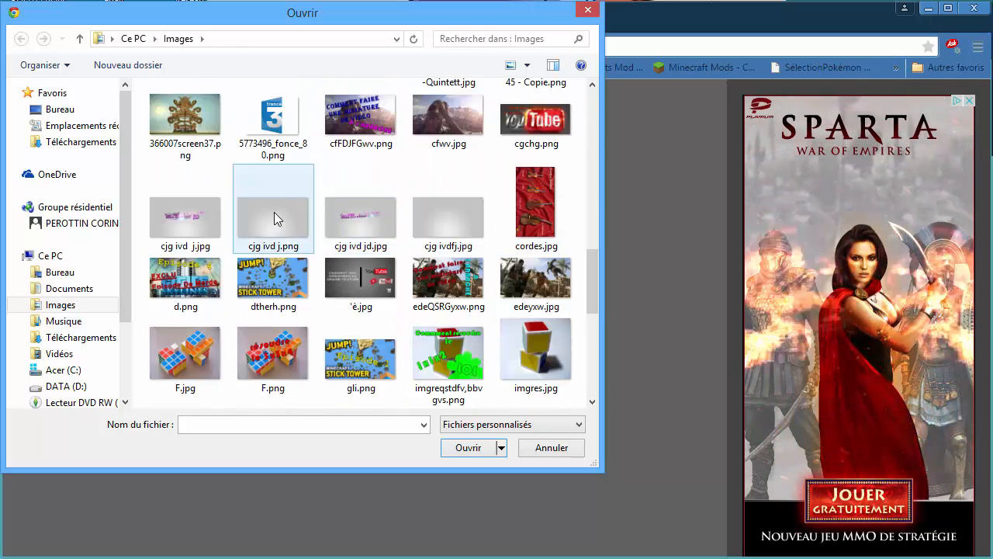
pyautogui.click(272, 216)
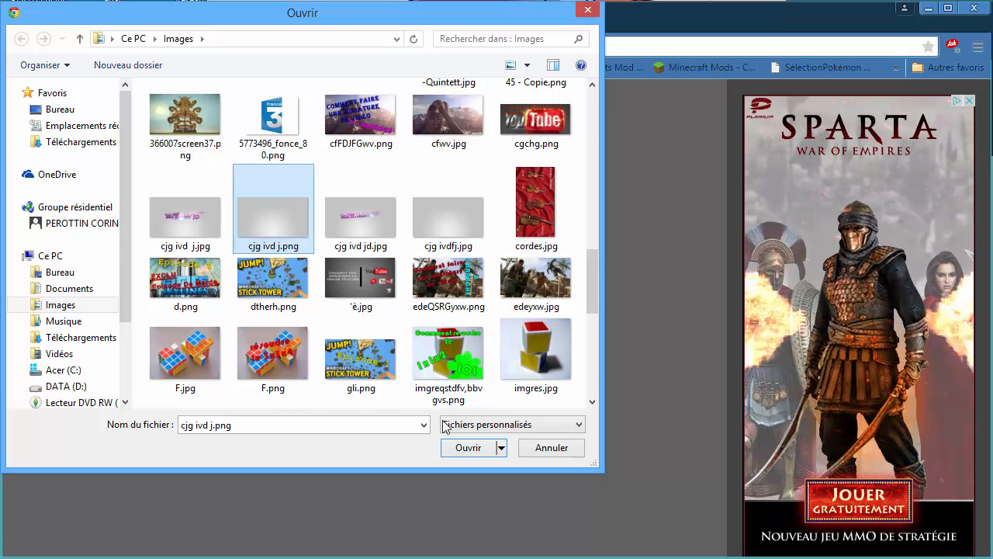
pyautogui.click(469, 448)
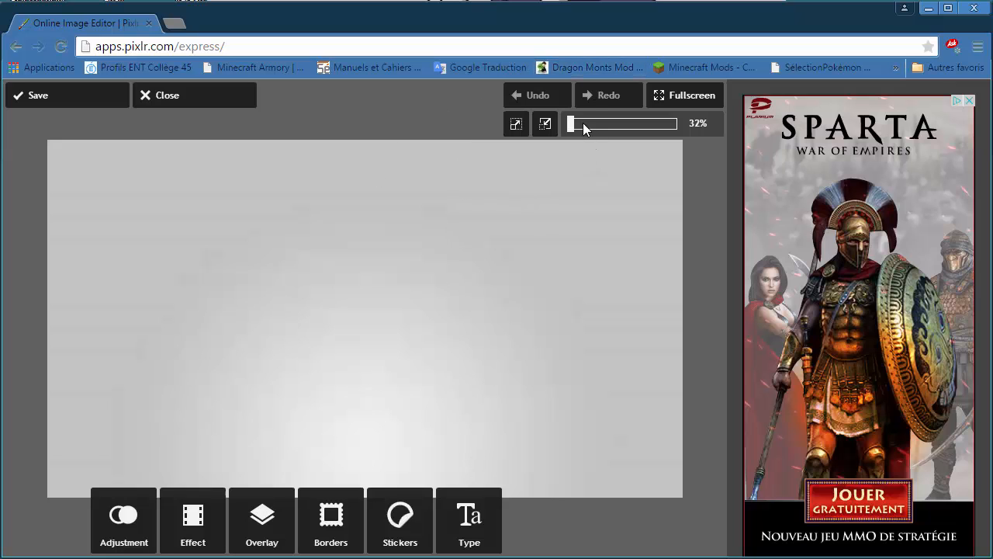
# - Add the Bi pride sticker from the Pride sticker set to the grey background
pyautogui.moveTo(575, 128); pyautogui.dragTo(572, 128)
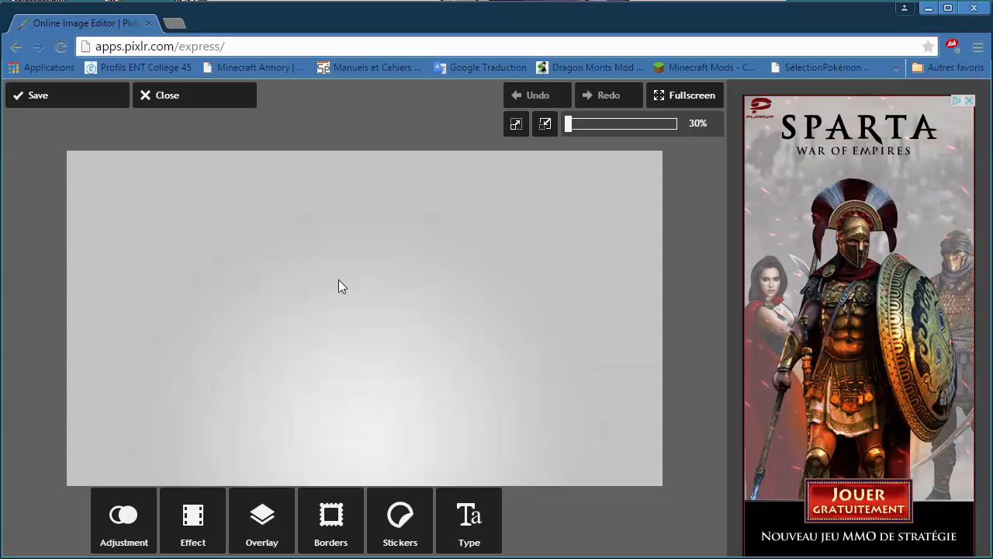
pyautogui.click(484, 543)
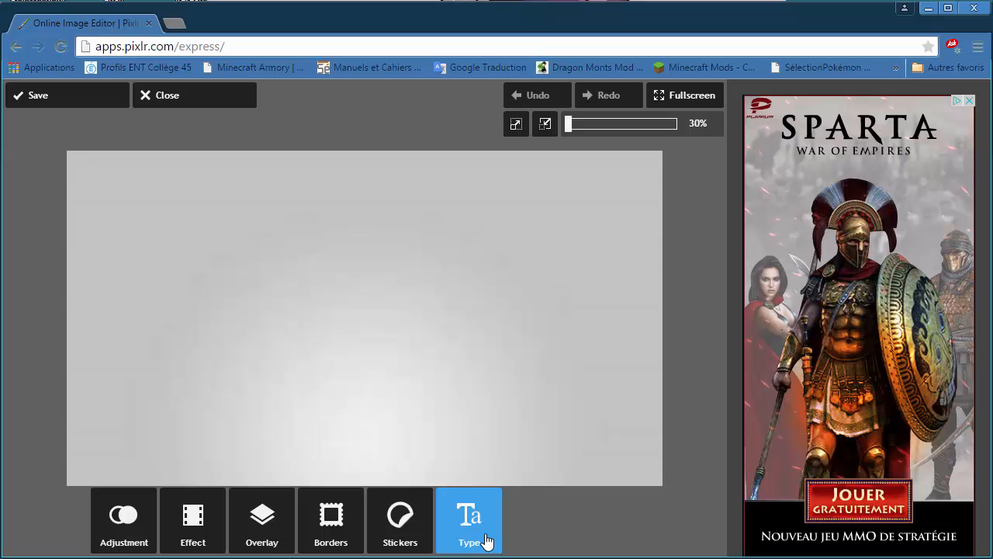
pyautogui.click(486, 541)
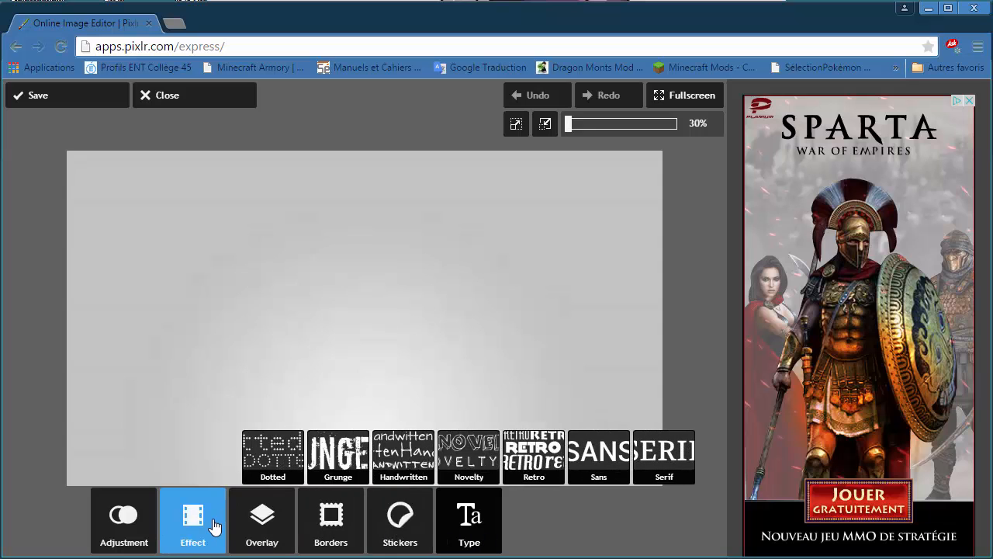
pyautogui.click(291, 527)
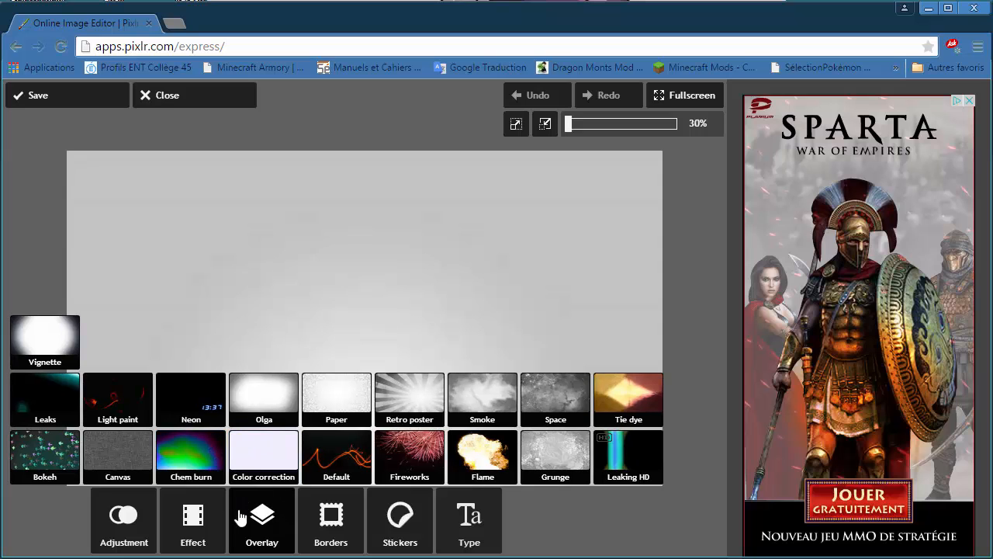
pyautogui.click(400, 518)
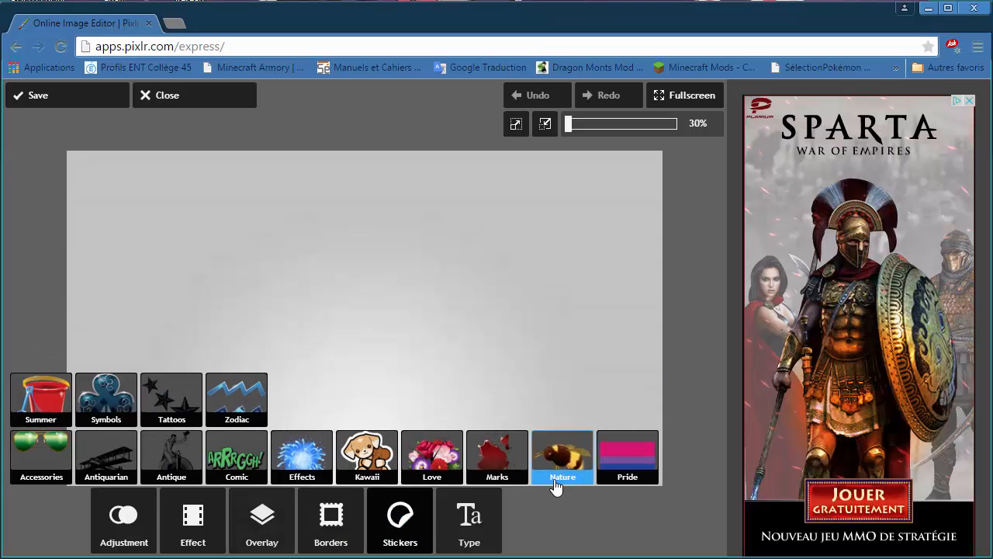
pyautogui.click(613, 471)
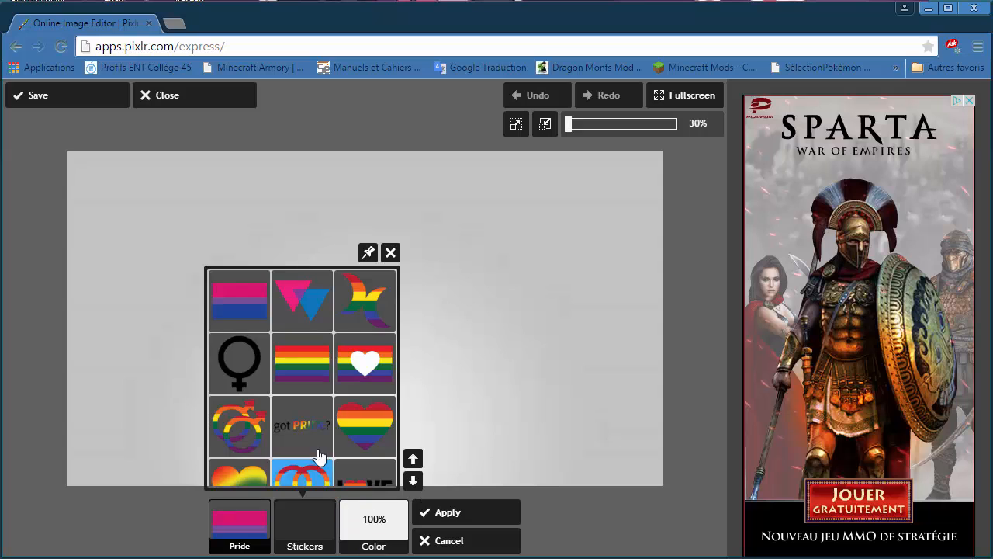
pyautogui.click(252, 299)
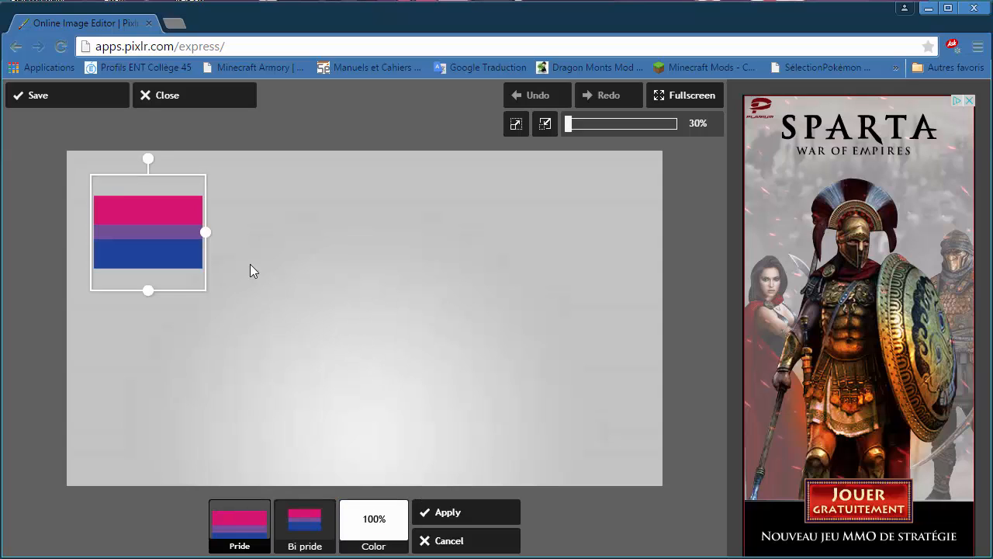
# - Enlarge and rotate the flag sticker so its vertical blue and purple stripes cover the right part of the image, and apply it
pyautogui.moveTo(206, 238); pyautogui.dragTo(555, 256)
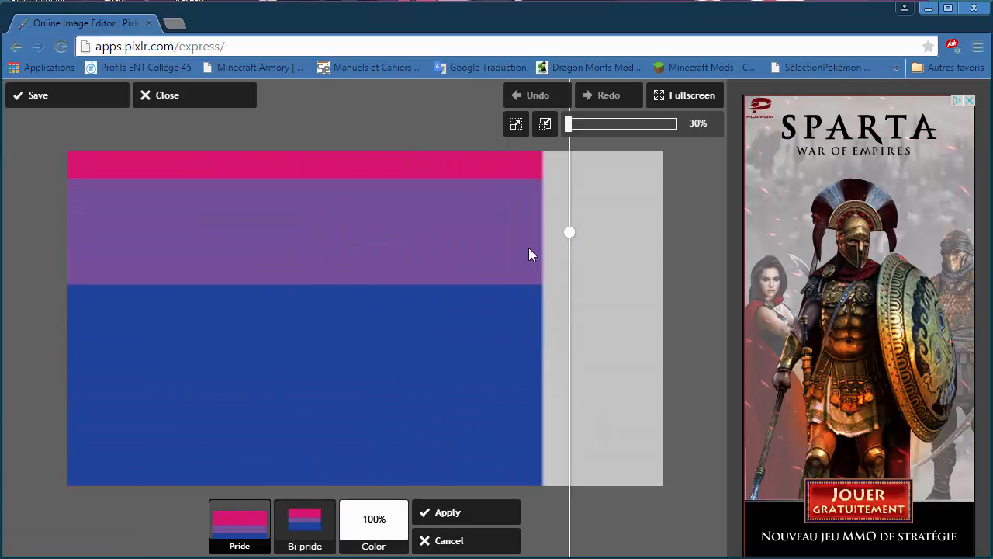
pyautogui.moveTo(482, 277); pyautogui.dragTo(496, 530)
pyautogui.moveTo(402, 303); pyautogui.dragTo(830, 558)
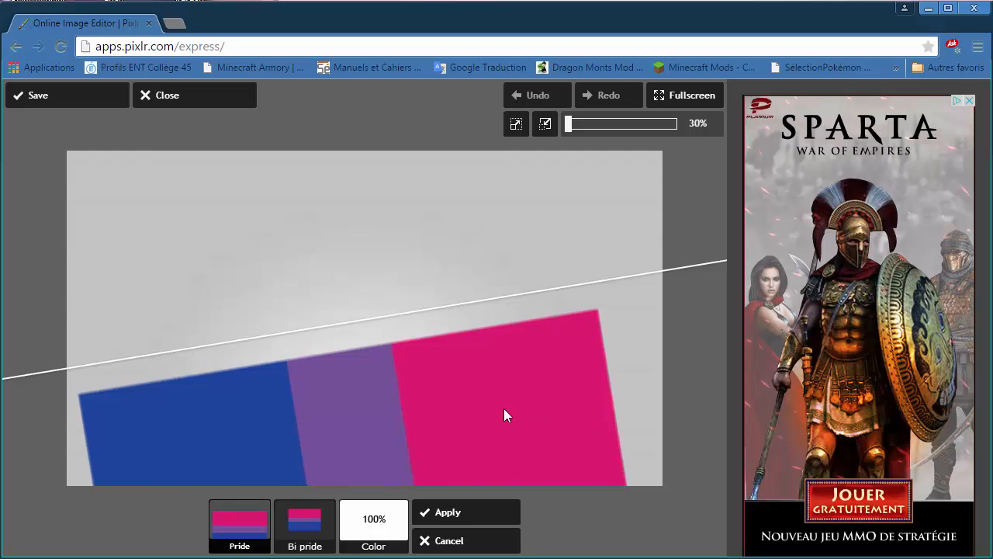
pyautogui.moveTo(504, 415); pyautogui.dragTo(372, 364)
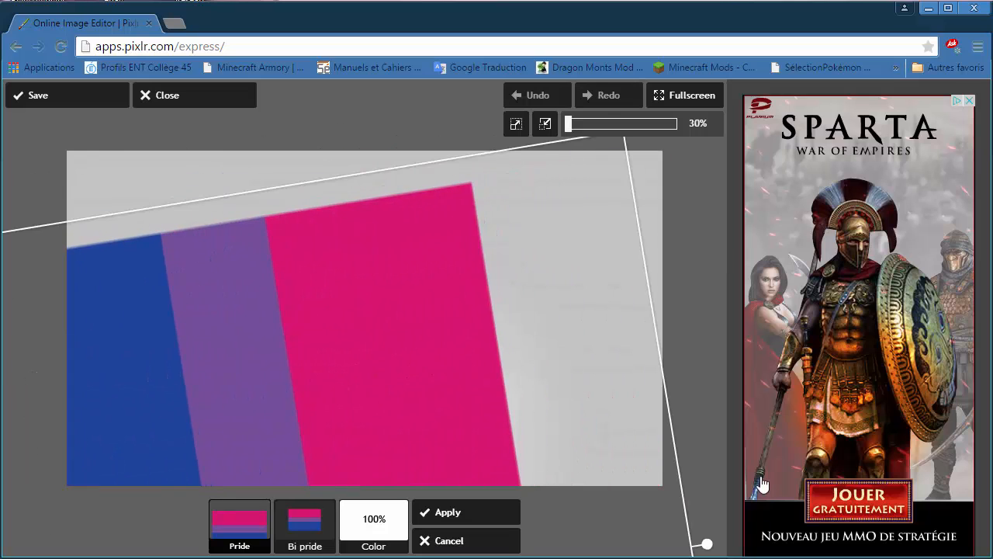
pyautogui.moveTo(708, 547); pyautogui.dragTo(696, 558)
pyautogui.moveTo(468, 401); pyautogui.dragTo(735, 280)
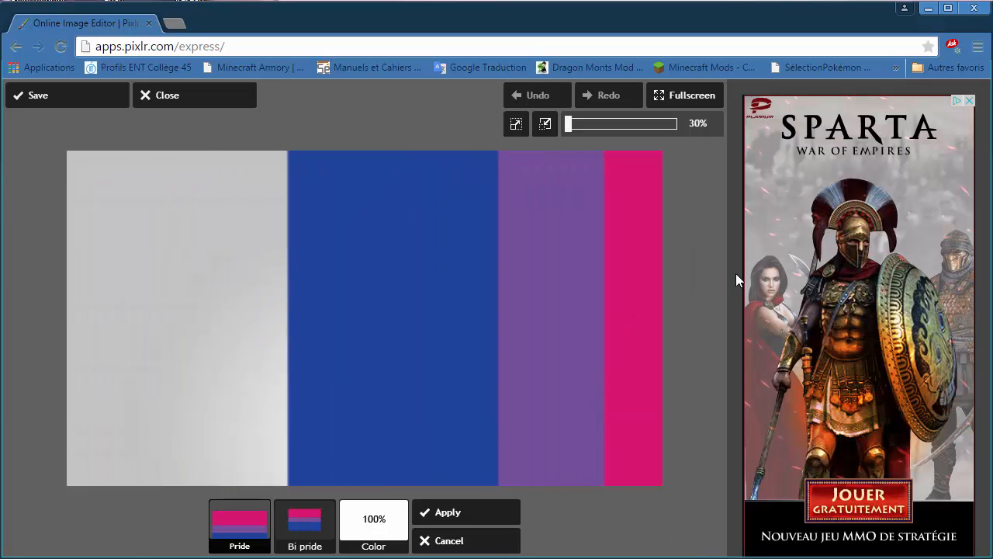
pyautogui.moveTo(584, 298)
pyautogui.mouseDown()
pyautogui.moveTo(613, 285)
pyautogui.moveTo(598, 284)
pyautogui.mouseUp()
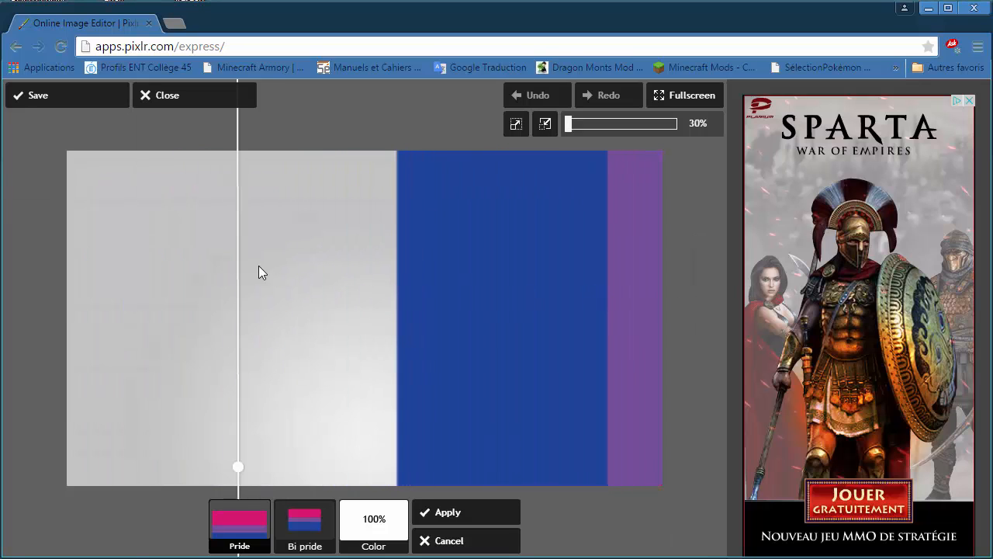
pyautogui.click(447, 512)
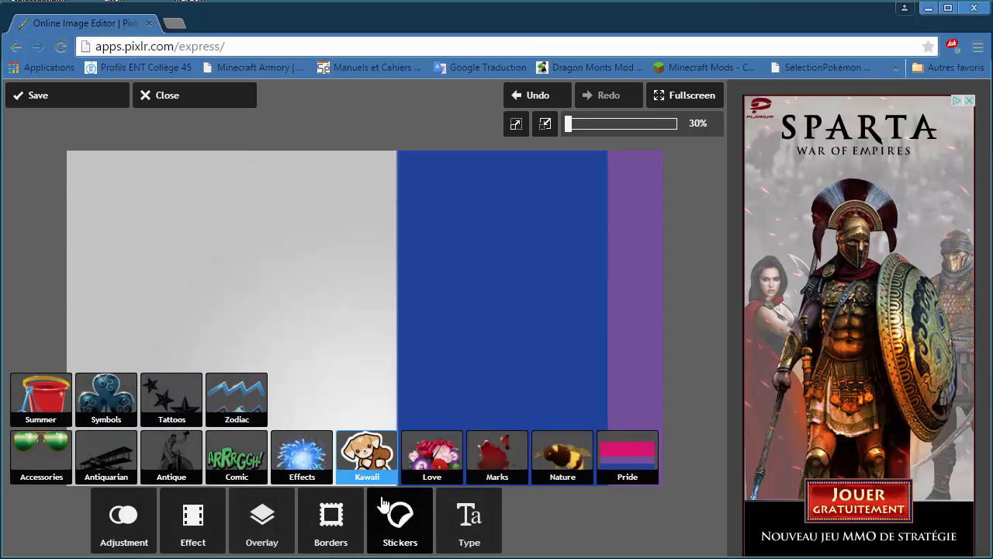
# - Add the text "Tom2966" in the Grunge font District
pyautogui.click(480, 544)
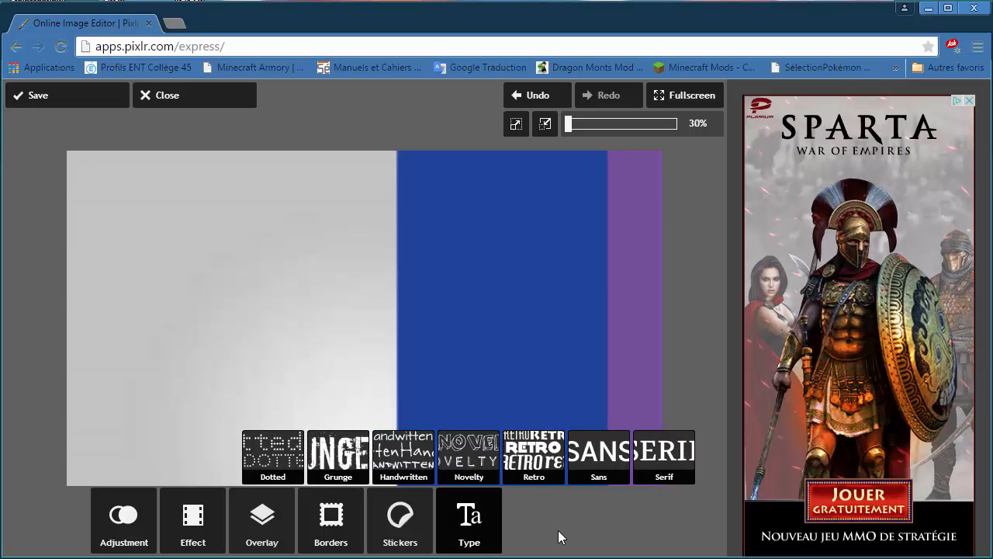
pyautogui.click(344, 460)
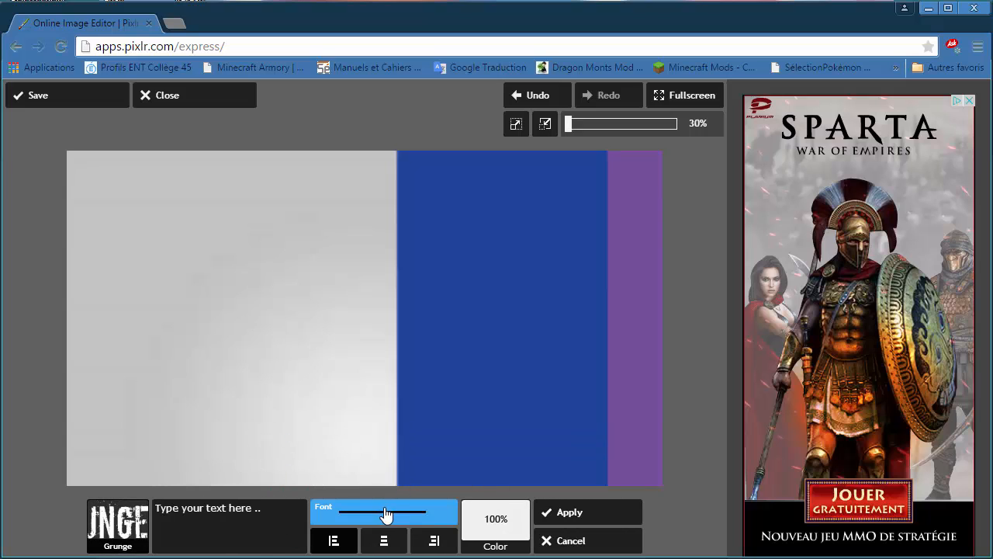
pyautogui.click(390, 512)
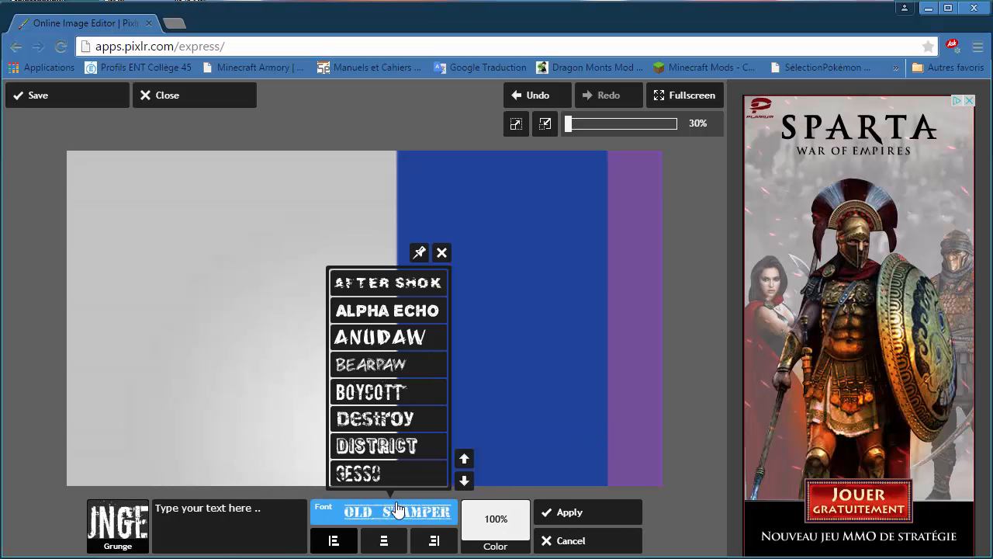
pyautogui.click(380, 461)
pyautogui.click(306, 515)
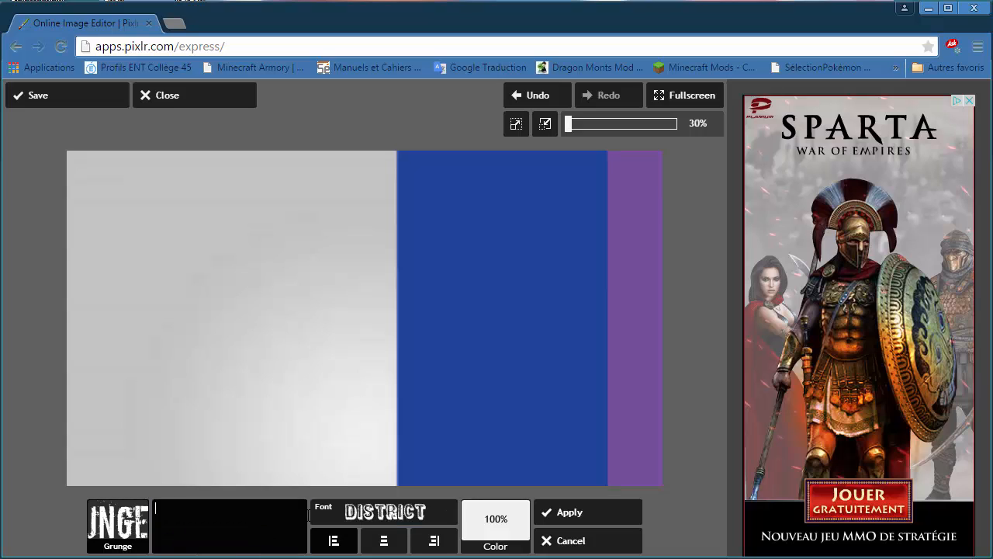
pyautogui.write('Tom')
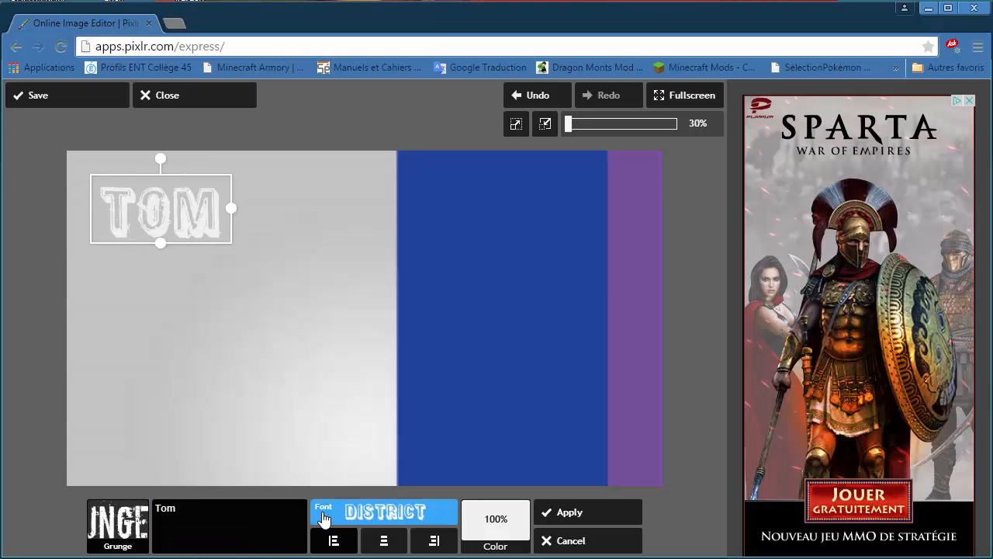
pyautogui.write('2966')
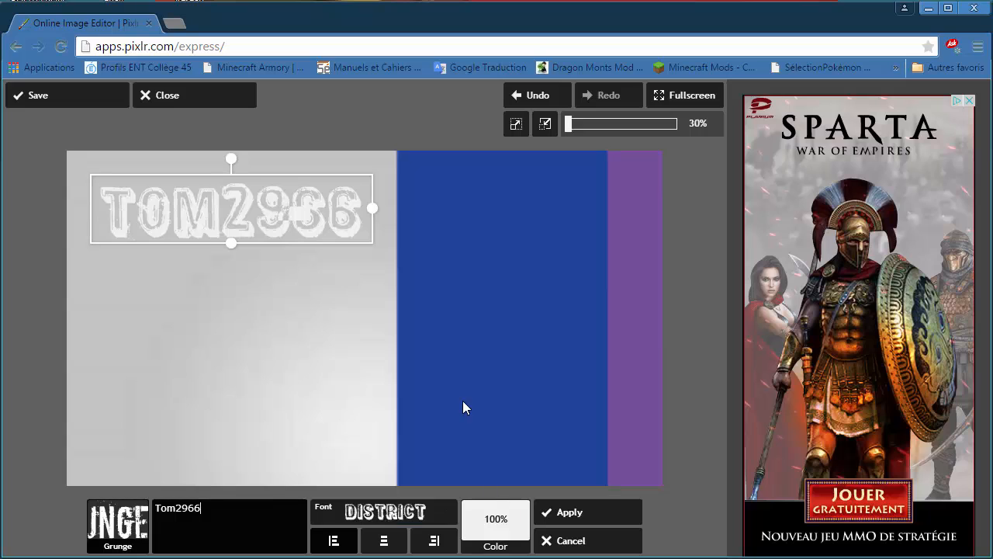
# - Color the text dark red, place it in the lower-left area of the image, and apply it
pyautogui.moveTo(226, 235); pyautogui.dragTo(235, 280)
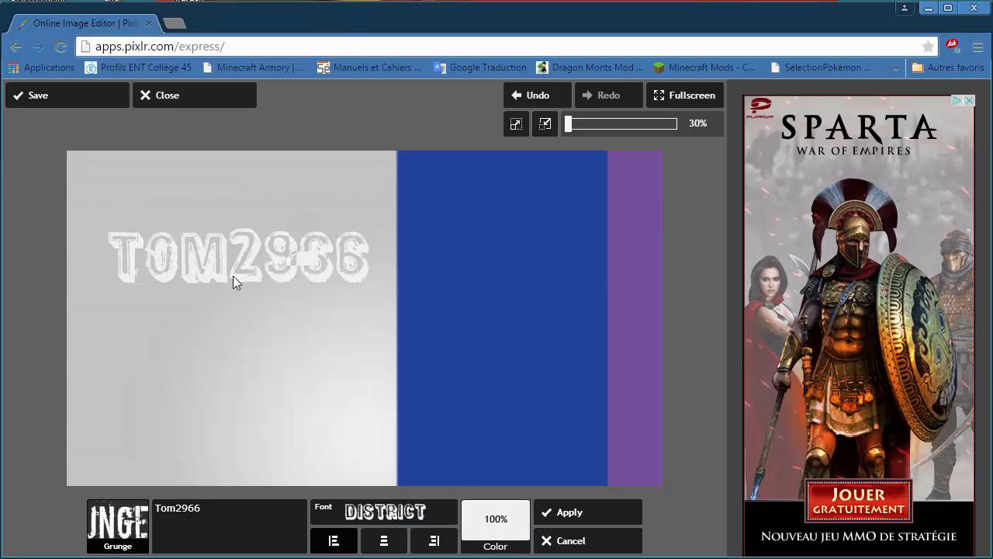
pyautogui.click(476, 513)
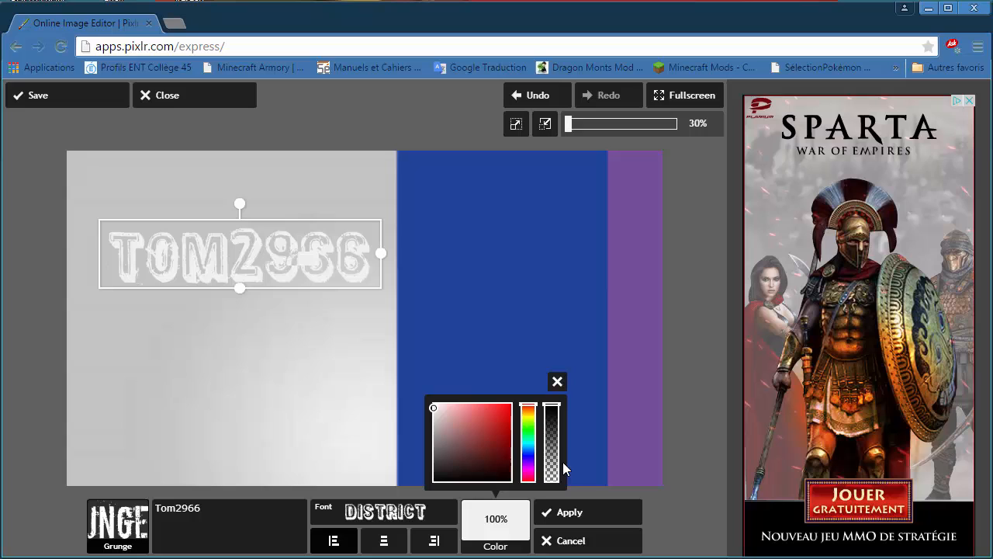
pyautogui.click(511, 412)
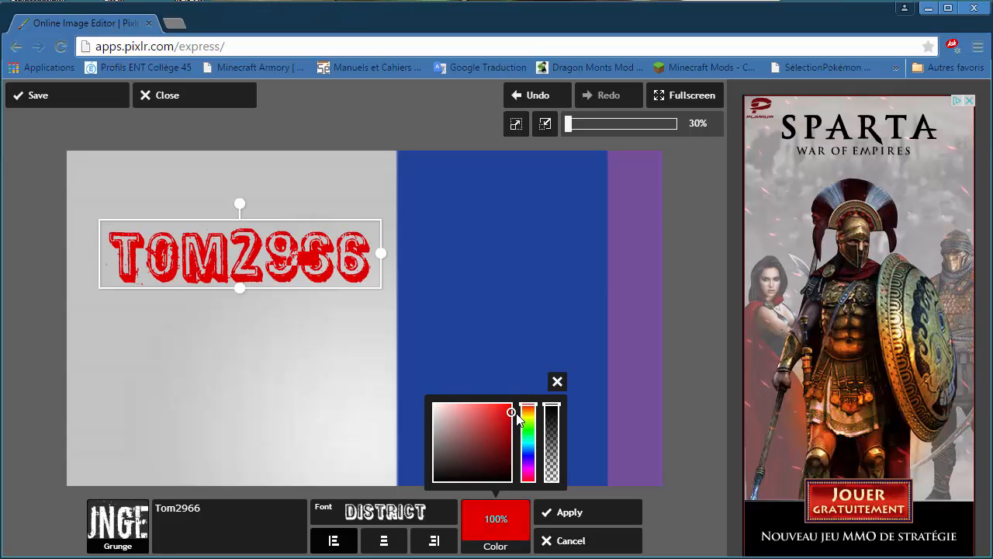
pyautogui.click(510, 426)
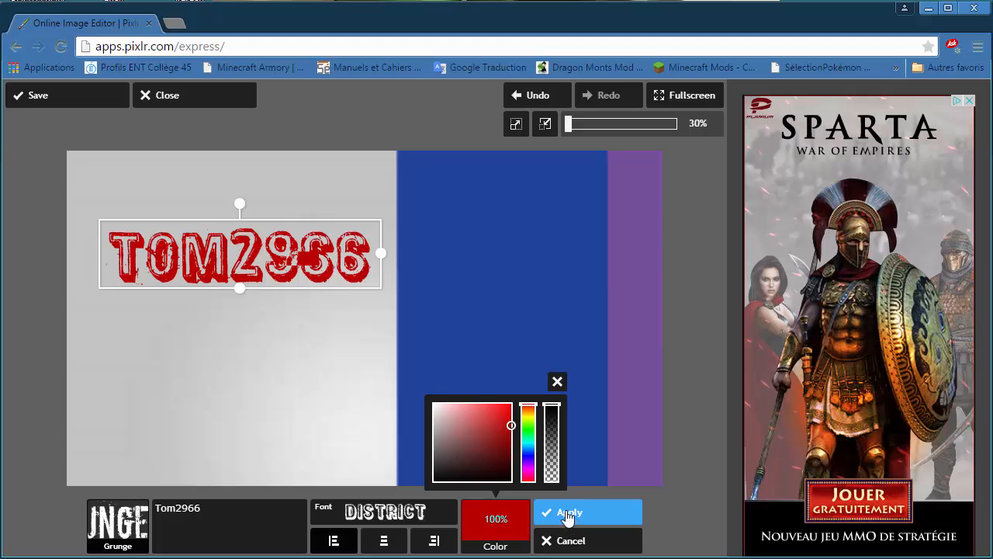
pyautogui.moveTo(279, 281); pyautogui.dragTo(271, 457)
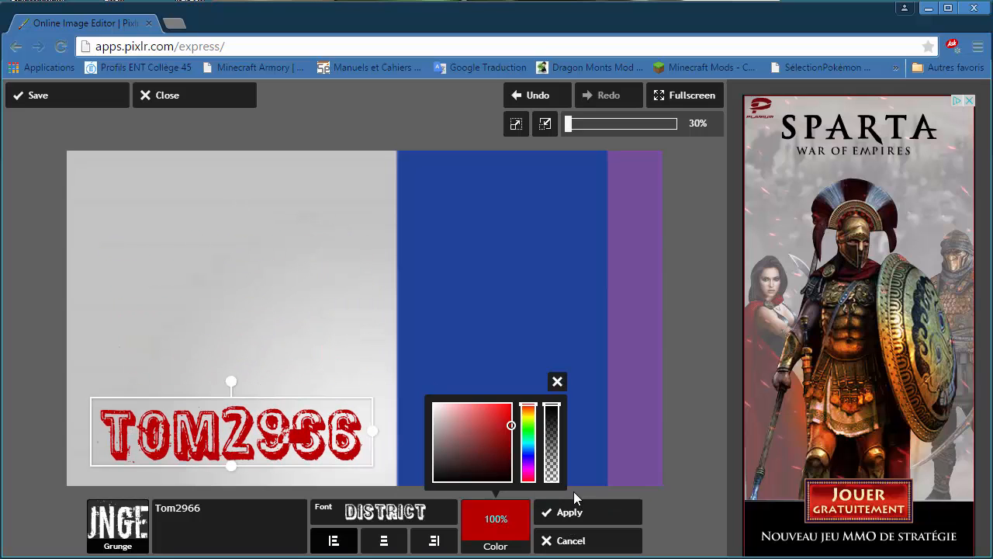
pyautogui.click(573, 506)
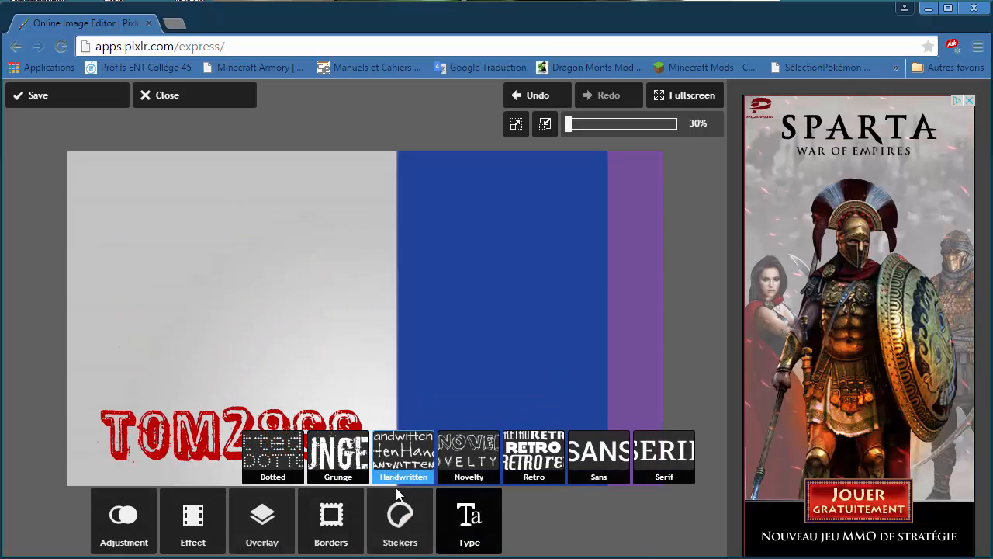
pyautogui.click(350, 511)
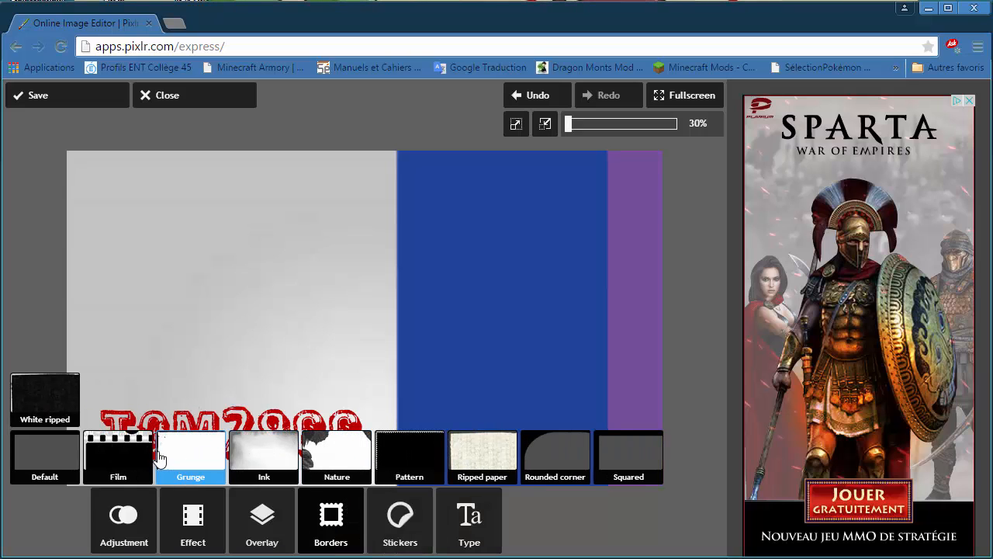
pyautogui.click(121, 460)
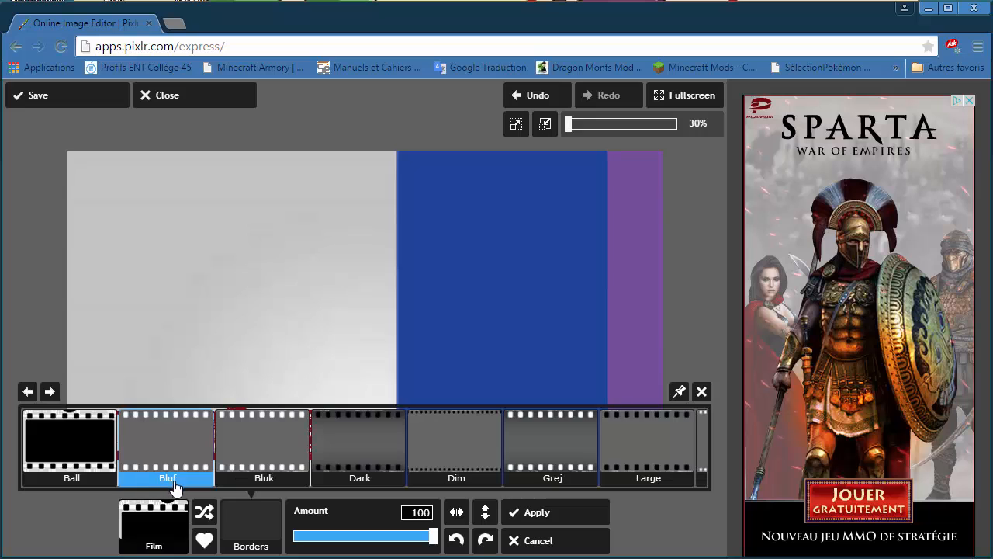
pyautogui.click(330, 435)
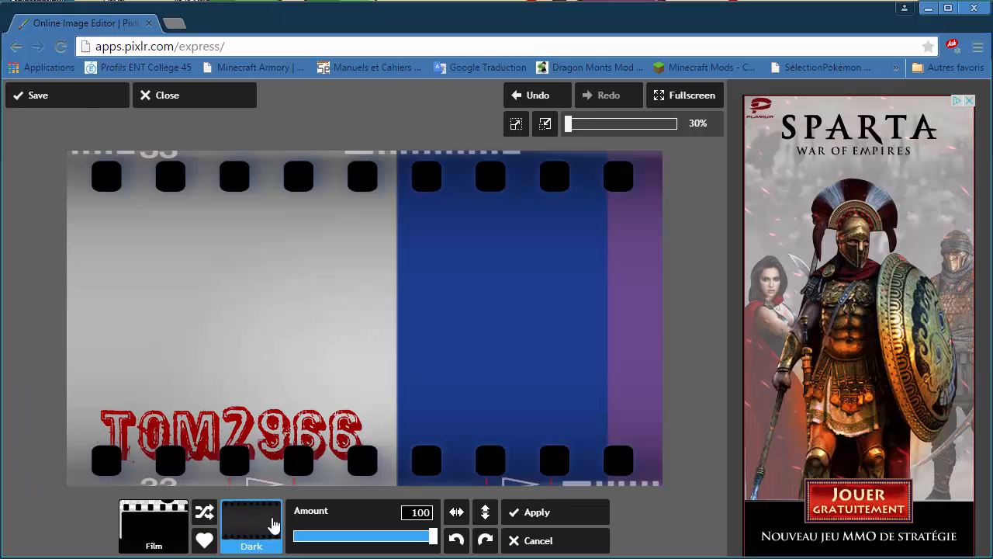
pyautogui.click(526, 543)
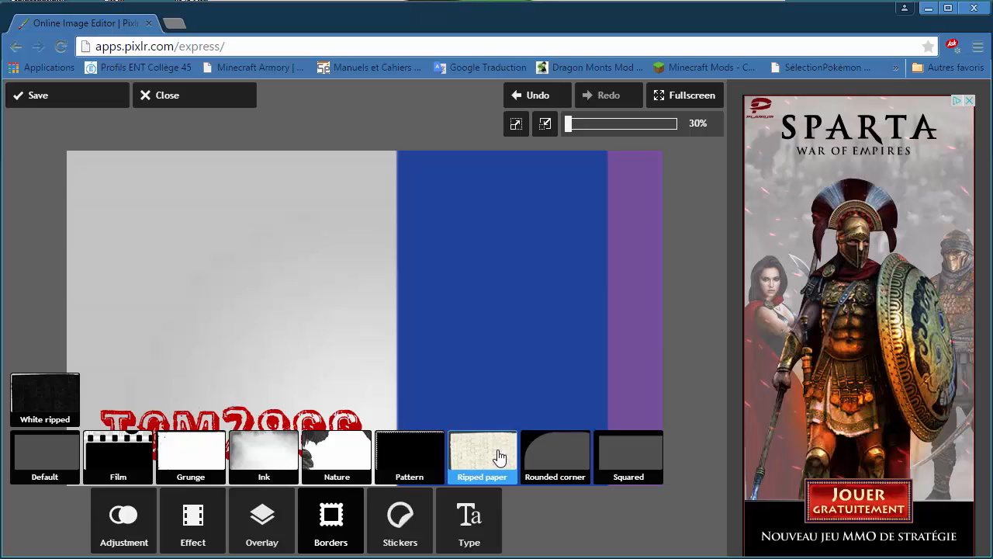
# - Apply the Blackfive border from the Ink set to the image with the amount at 100
pyautogui.click(264, 458)
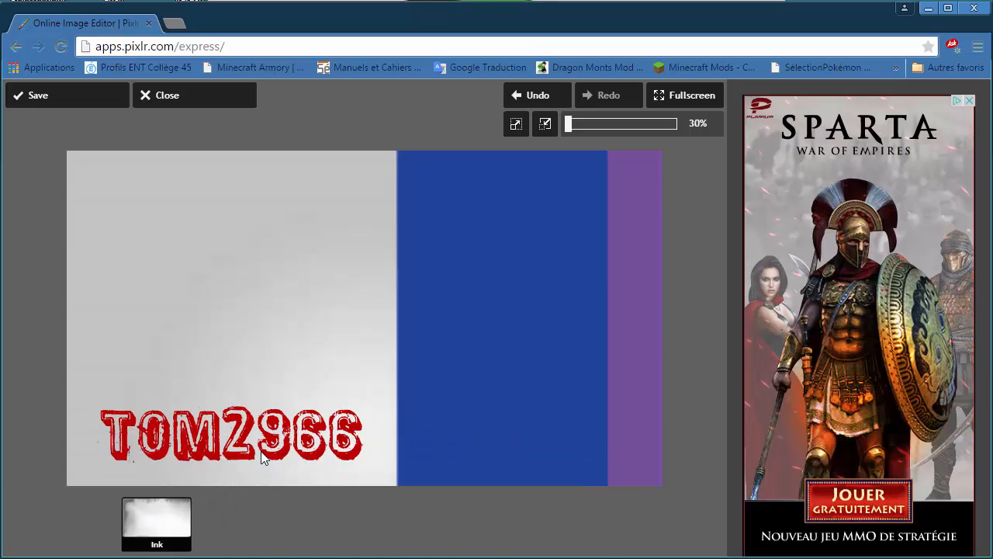
pyautogui.click(245, 459)
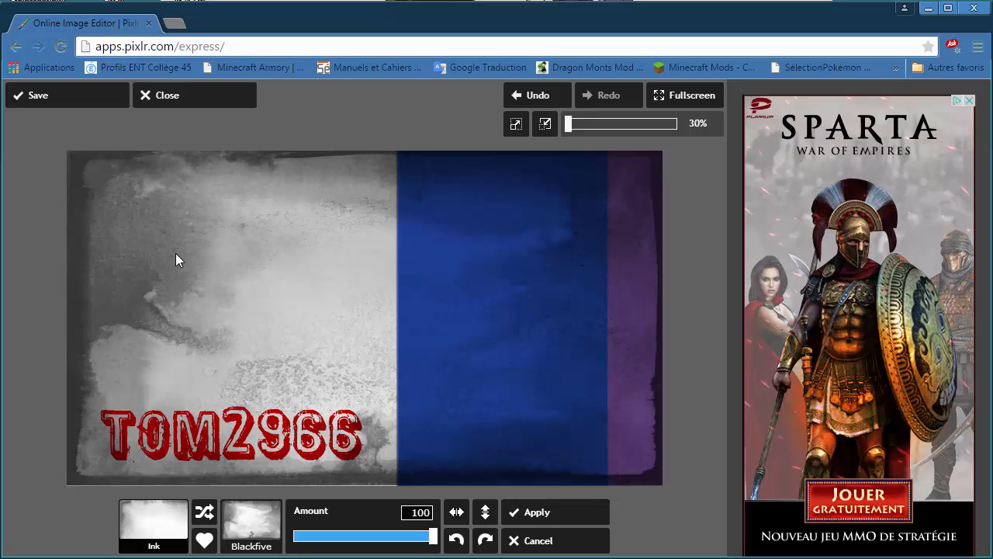
pyautogui.click(556, 520)
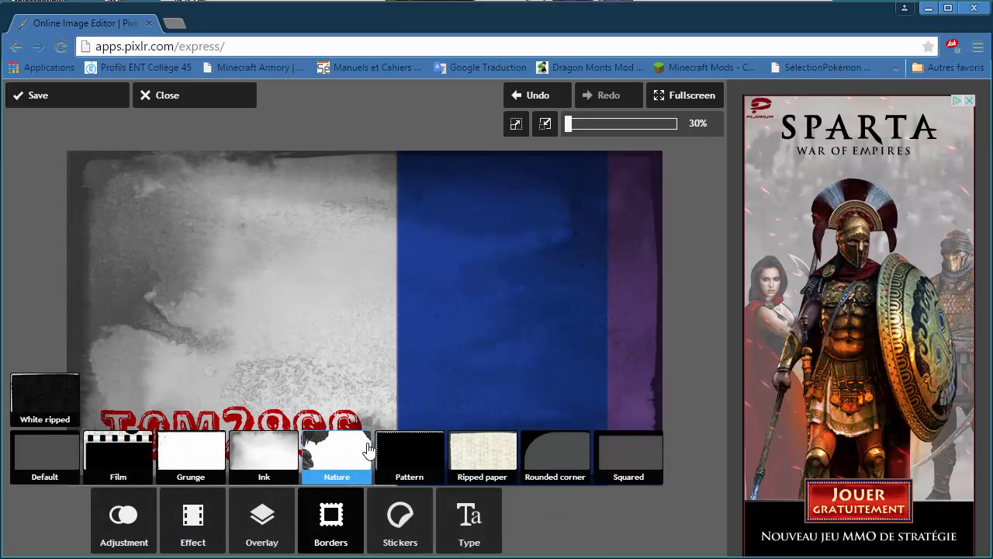
# - Add the Crossbones sticker from the Symbols set and enlarge it over the grey left part, above the red text
pyautogui.click(398, 526)
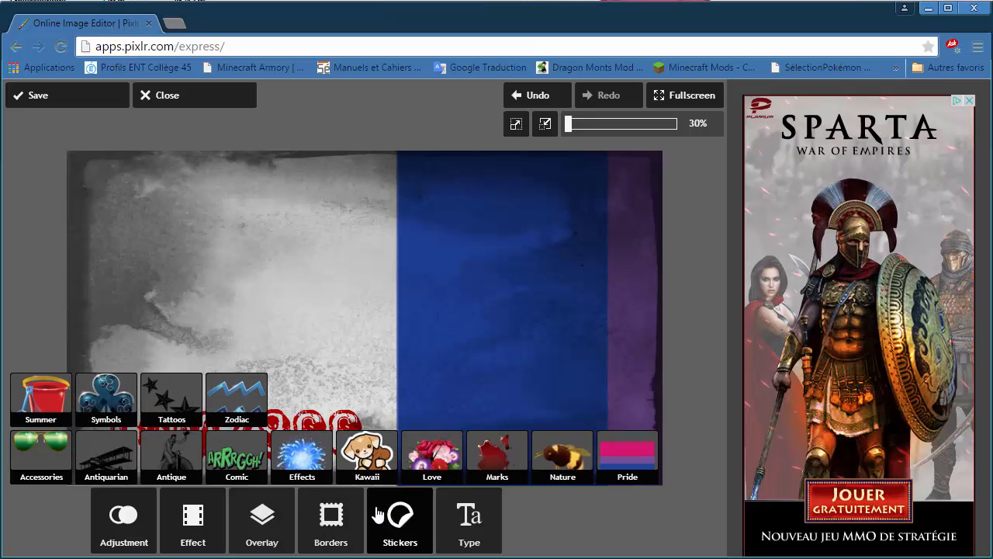
pyautogui.click(109, 396)
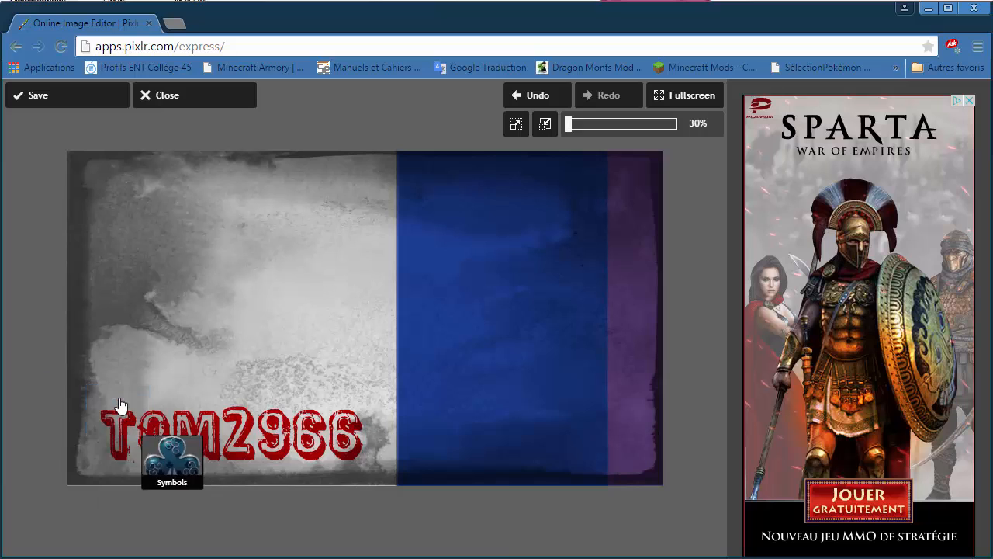
pyautogui.click(326, 521)
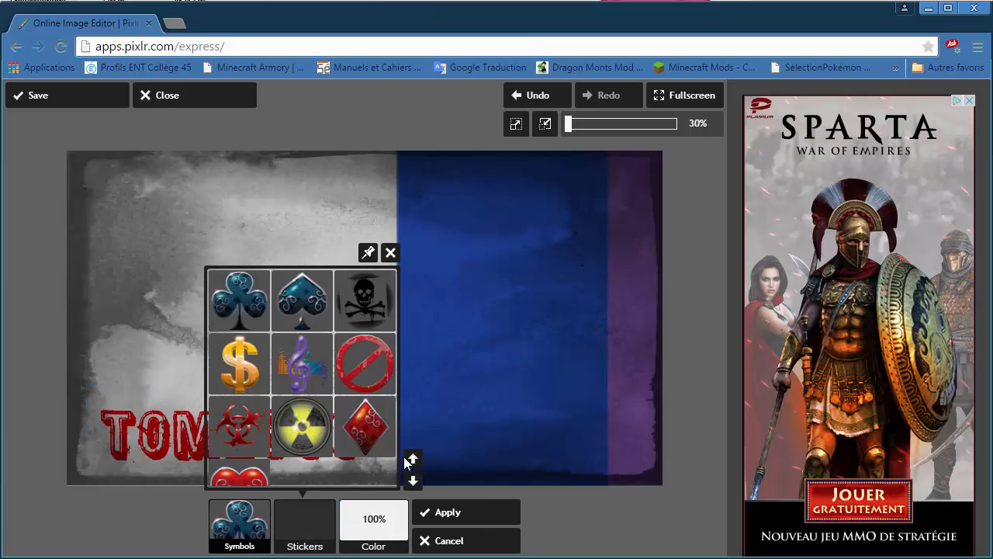
pyautogui.click(375, 309)
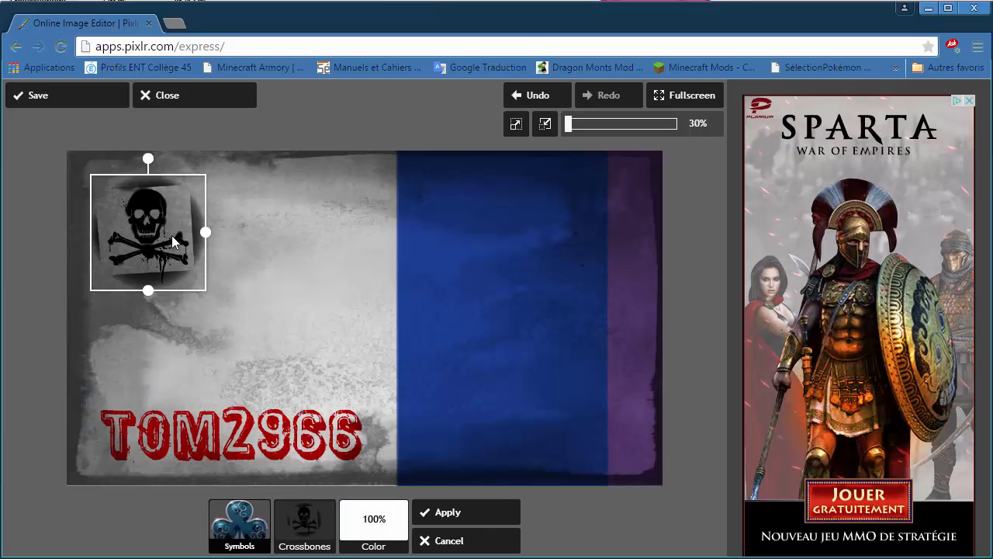
pyautogui.moveTo(203, 234); pyautogui.dragTo(243, 233)
pyautogui.moveTo(173, 230); pyautogui.dragTo(247, 297)
pyautogui.moveTo(335, 308)
pyautogui.mouseDown()
pyautogui.moveTo(353, 305)
pyautogui.moveTo(341, 315)
pyautogui.mouseUp()
# - Color the Crossbones sticker bright yellow and apply it, then undo and redo that change
pyautogui.click(379, 521)
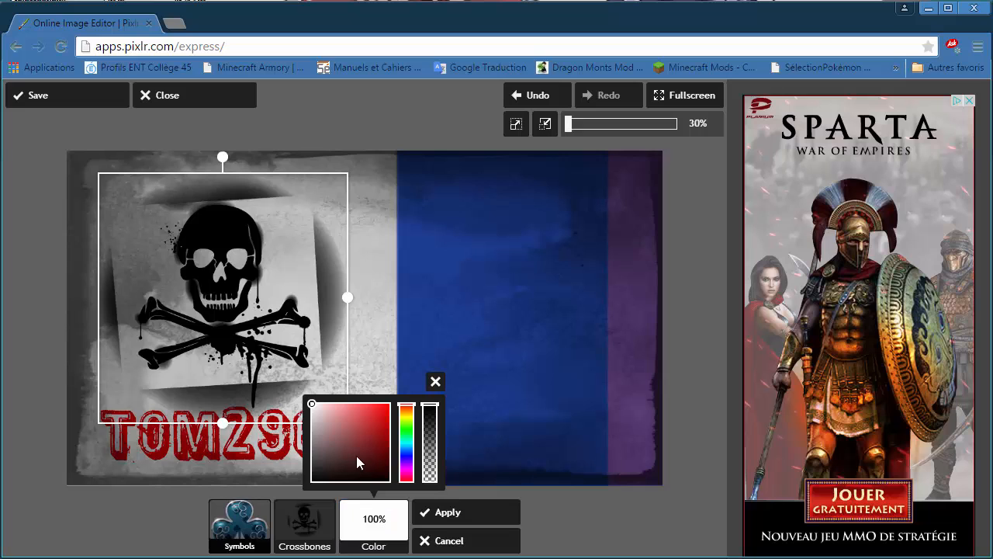
pyautogui.moveTo(358, 458)
pyautogui.mouseDown()
pyautogui.moveTo(401, 431)
pyautogui.moveTo(397, 448)
pyautogui.mouseUp()
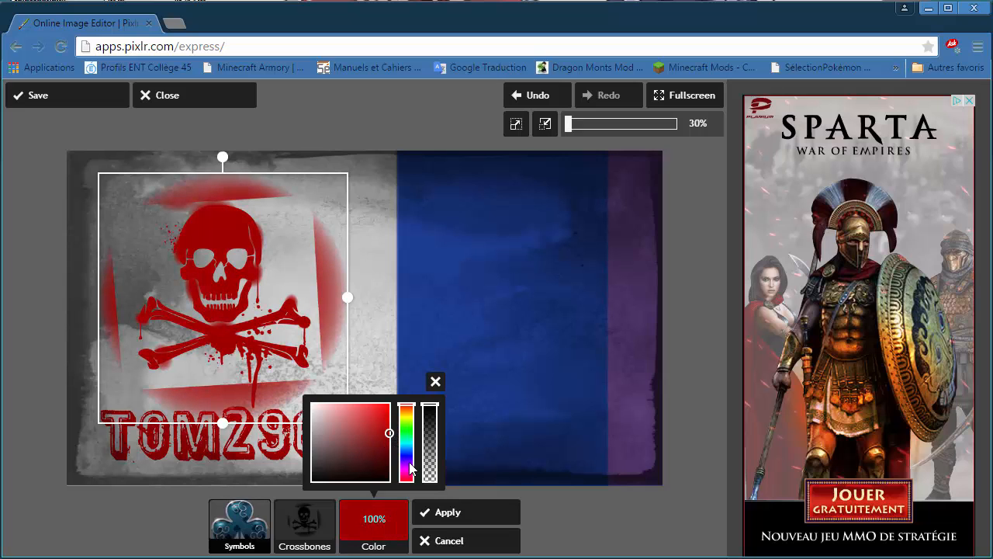
pyautogui.click(411, 421)
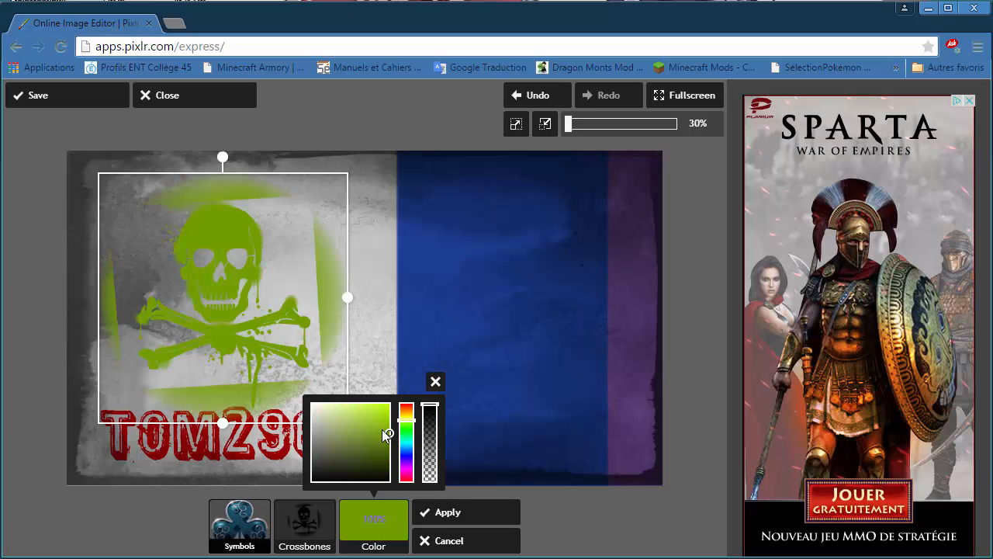
pyautogui.moveTo(385, 434)
pyautogui.mouseDown()
pyautogui.moveTo(396, 404)
pyautogui.moveTo(408, 416)
pyautogui.mouseUp()
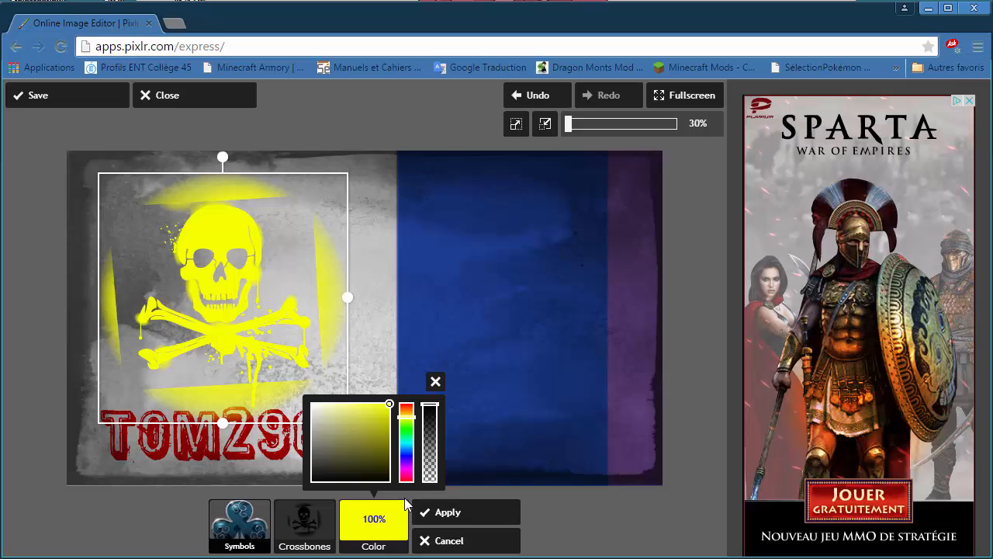
pyautogui.click(439, 514)
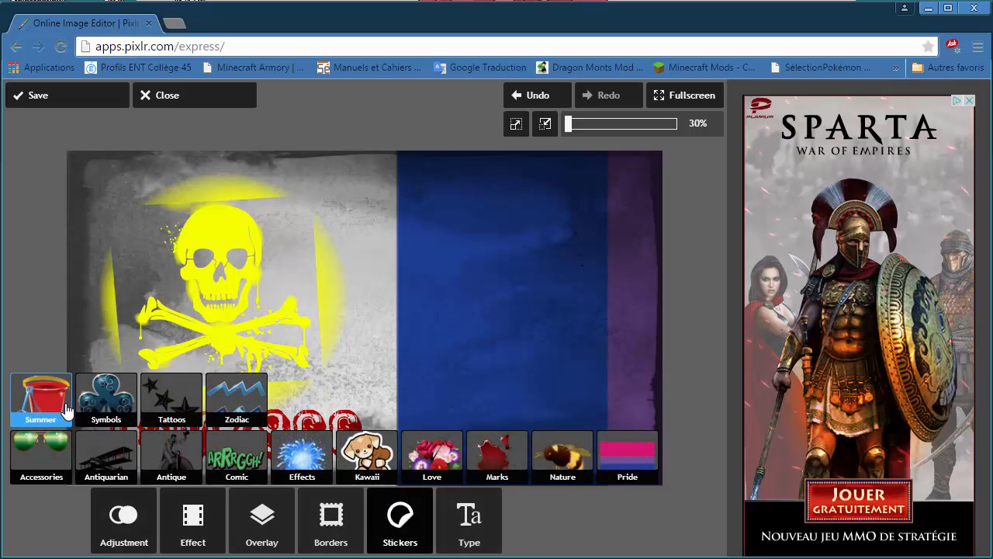
pyautogui.click(535, 95)
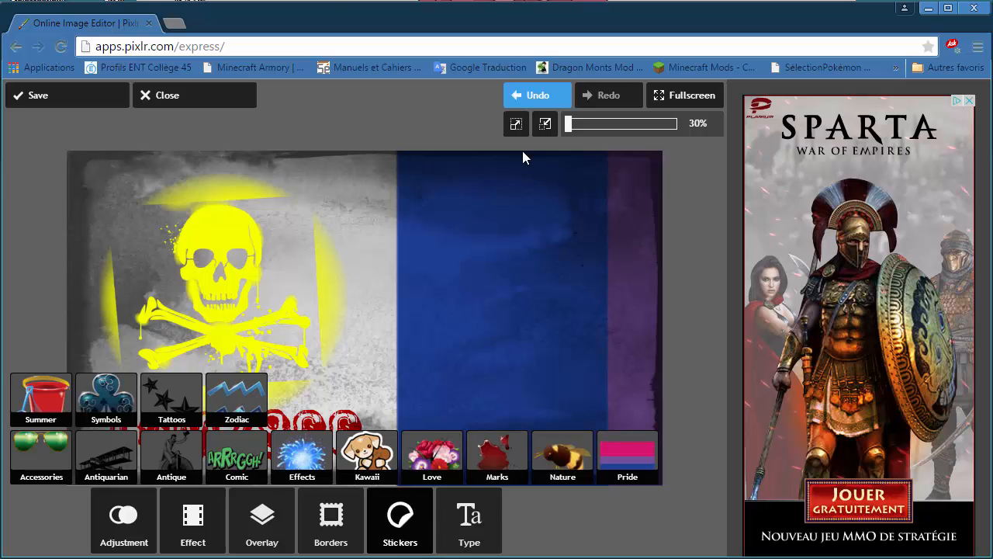
pyautogui.click(601, 95)
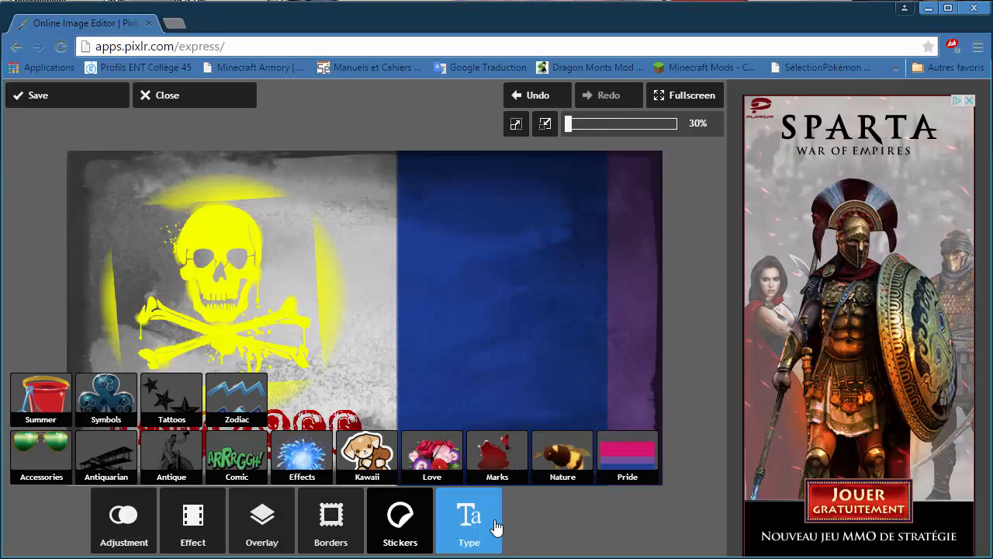
# - Add the Coffeestain sticker from the Marks set and enlarge it into a ring around the yellow skull
pyautogui.click(510, 466)
pyautogui.click(304, 522)
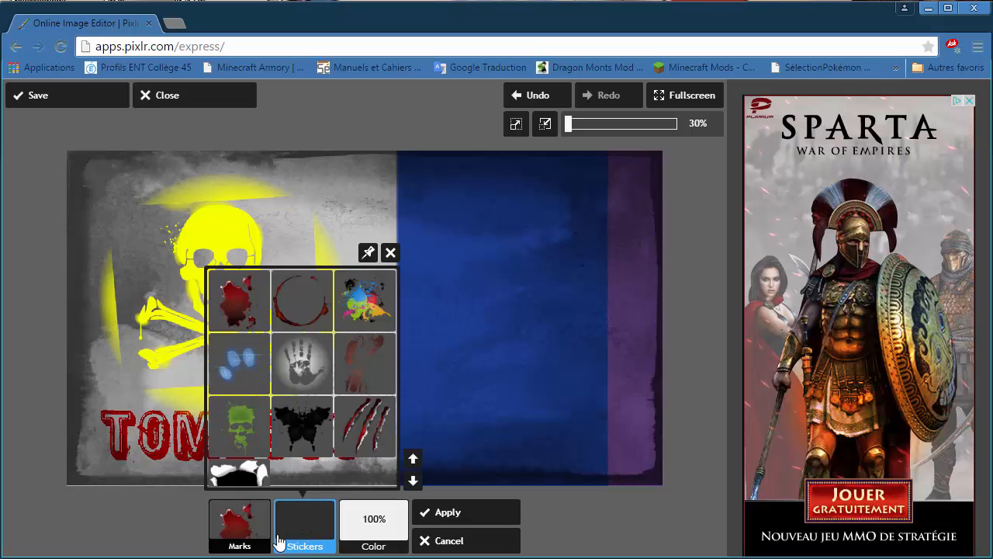
pyautogui.click(308, 303)
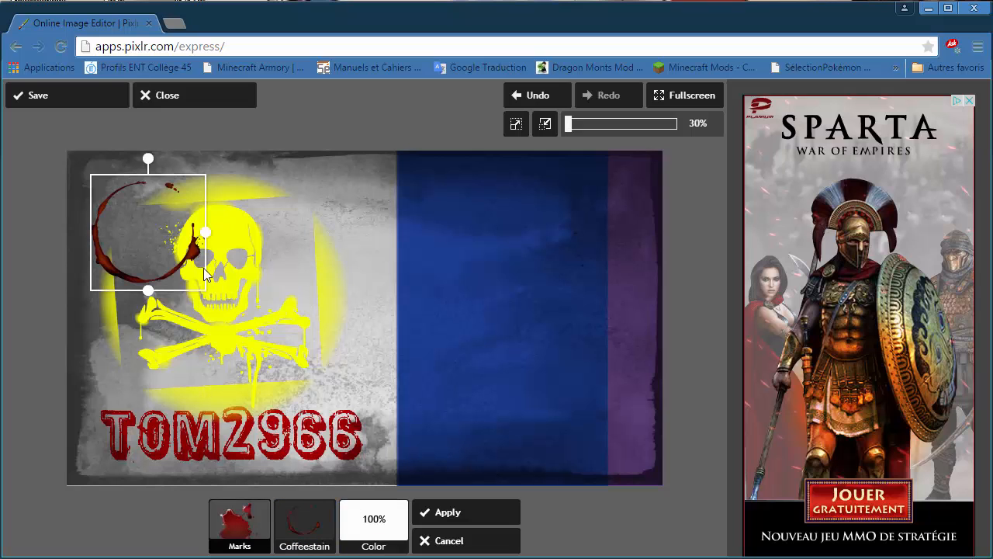
pyautogui.moveTo(206, 230); pyautogui.dragTo(280, 231)
pyautogui.moveTo(239, 293); pyautogui.dragTo(313, 353)
pyautogui.moveTo(355, 293); pyautogui.dragTo(365, 291)
# - Rotate the Coffeestain ring so its thick arc lies above the skull, and center it around the skull
pyautogui.click(211, 126)
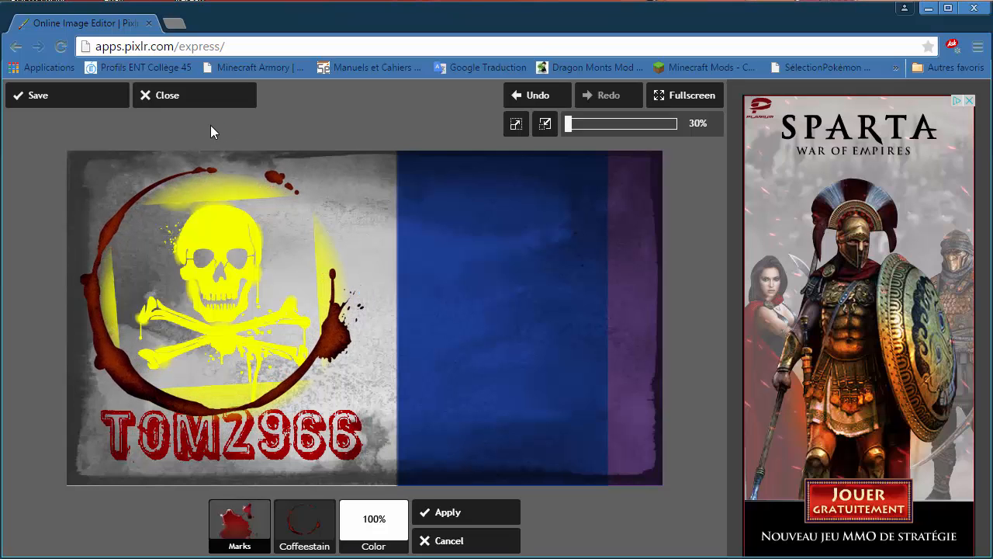
pyautogui.click(234, 178)
pyautogui.moveTo(222, 132); pyautogui.dragTo(411, 406)
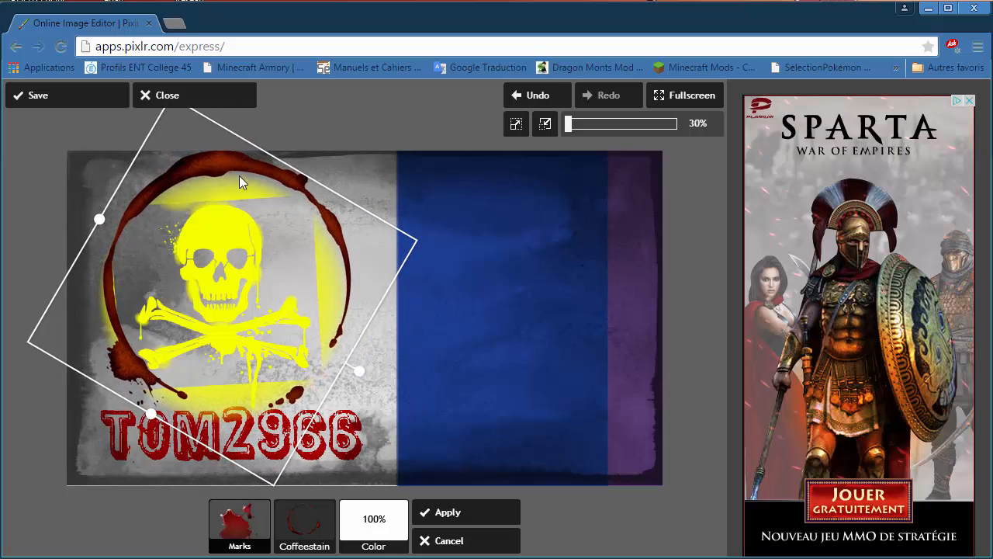
pyautogui.click(221, 163)
pyautogui.moveTo(221, 162); pyautogui.dragTo(211, 167)
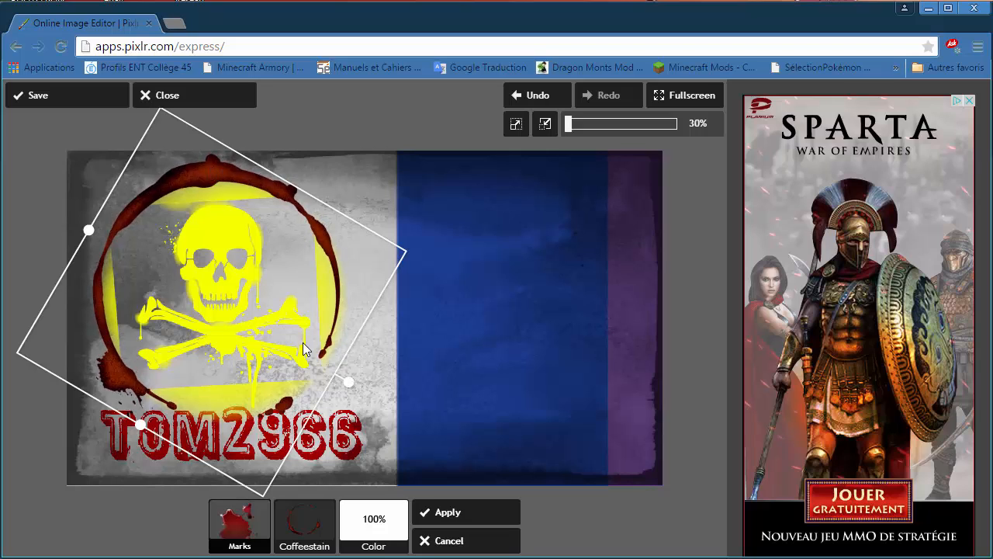
# - Color the Coffeestain ring dark olive yellow and apply the sticker
pyautogui.click(375, 520)
pyautogui.click(409, 420)
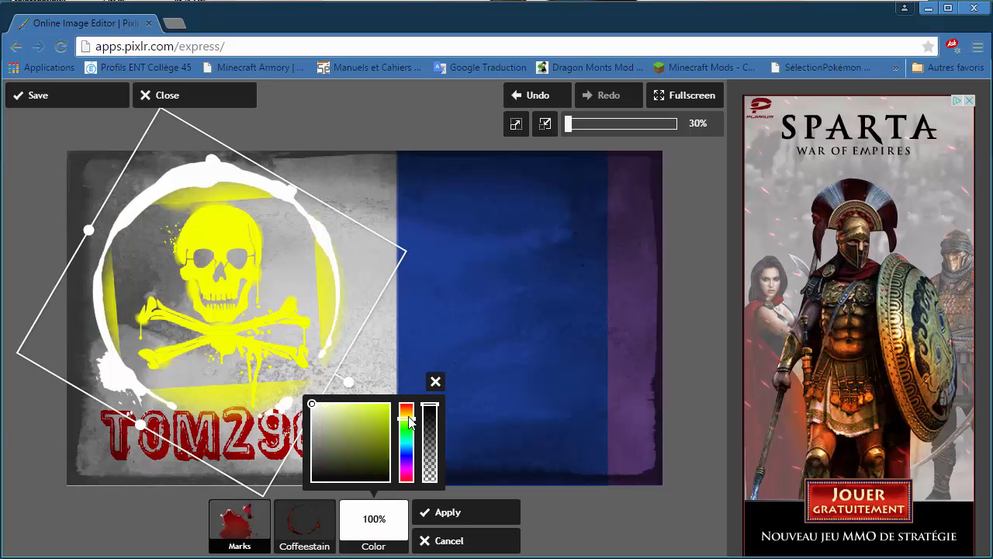
pyautogui.moveTo(409, 421)
pyautogui.mouseDown()
pyautogui.moveTo(407, 438)
pyautogui.moveTo(411, 423)
pyautogui.mouseUp()
pyautogui.click(380, 415)
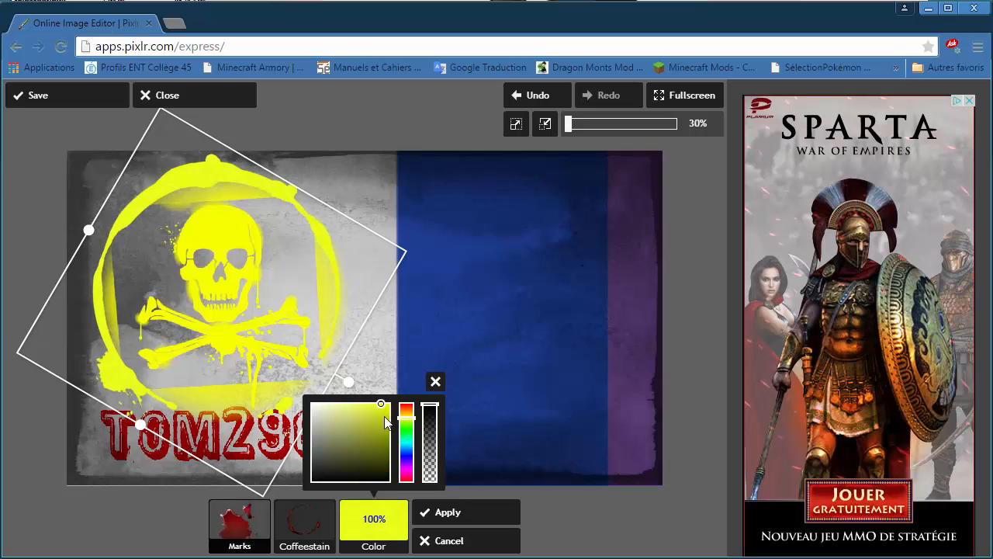
pyautogui.click(386, 414)
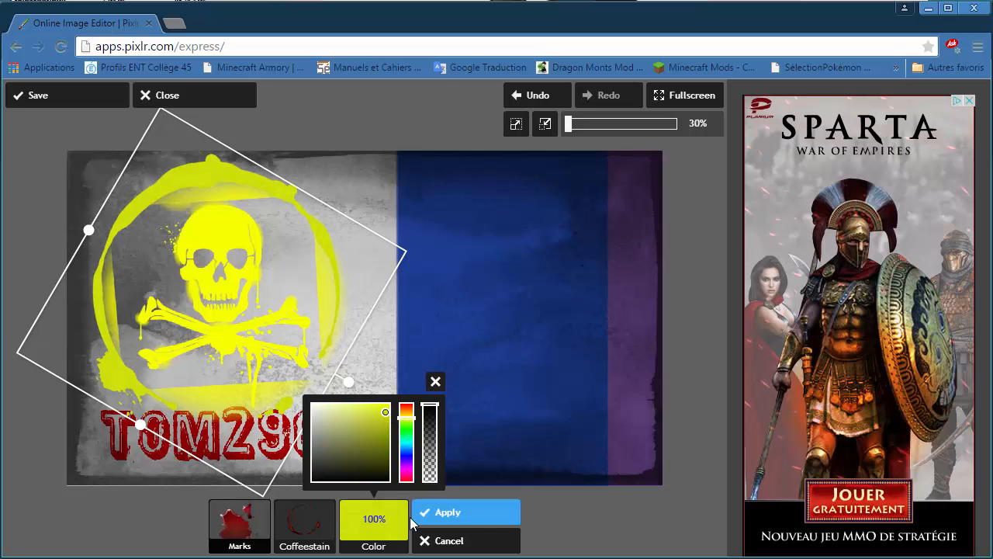
pyautogui.click(380, 433)
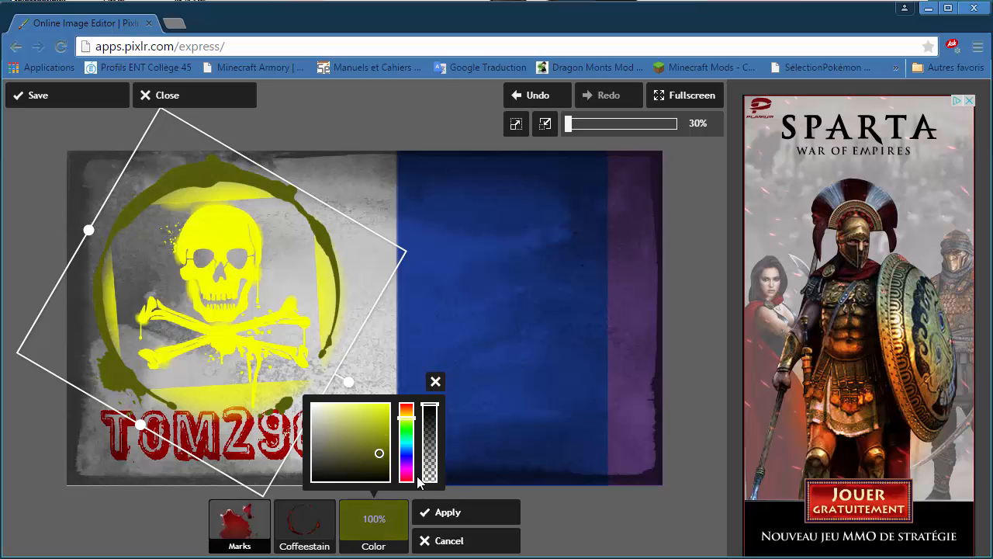
pyautogui.click(462, 518)
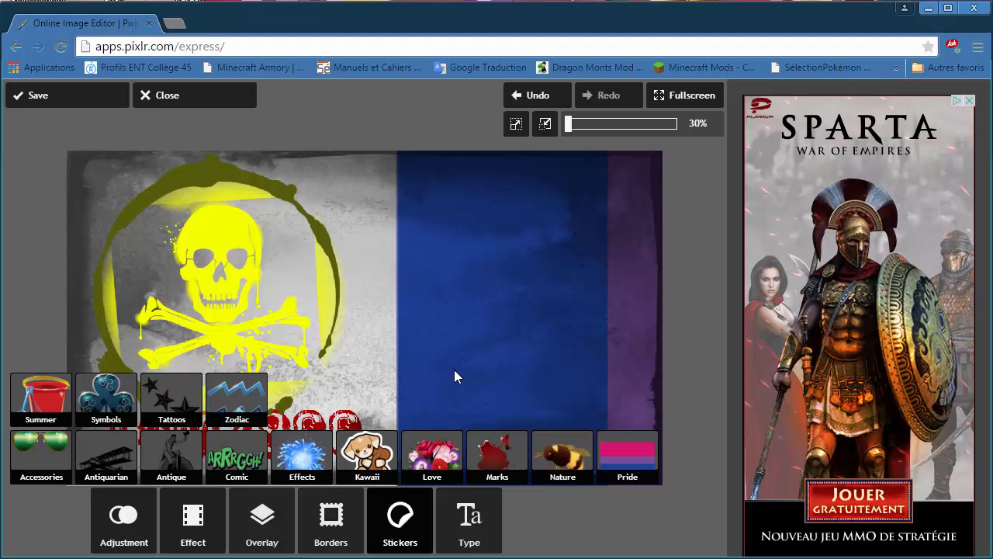
# - Start saving the banner as a JPEG at quality 100, and cancel when choosing the file location
pyautogui.click(85, 102)
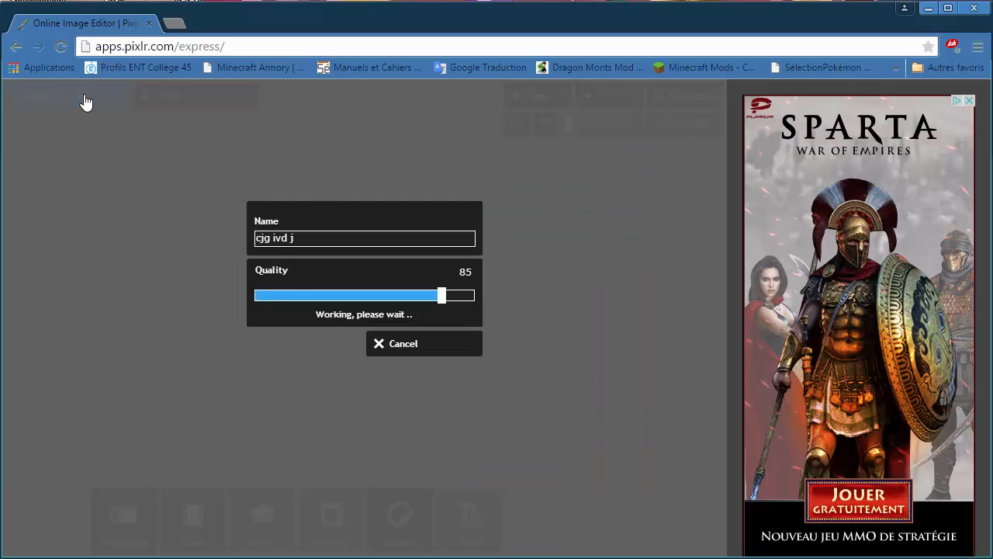
pyautogui.moveTo(305, 242); pyautogui.dragTo(273, 238)
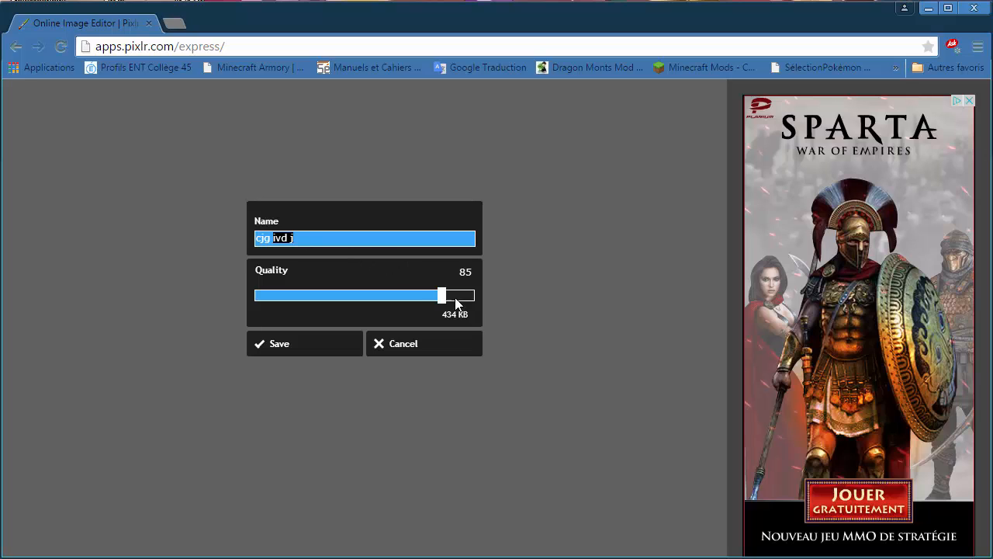
pyautogui.moveTo(444, 298); pyautogui.dragTo(508, 303)
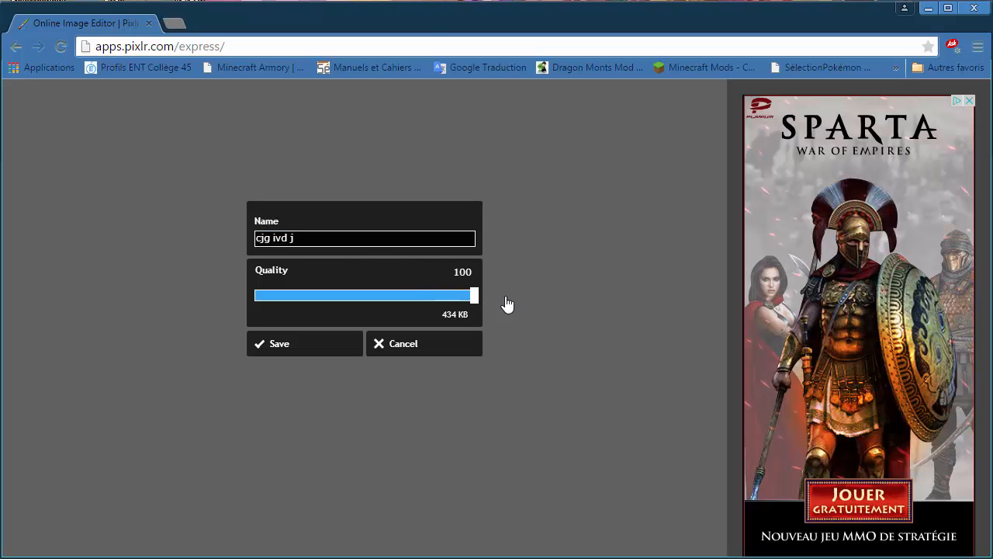
pyautogui.click(283, 346)
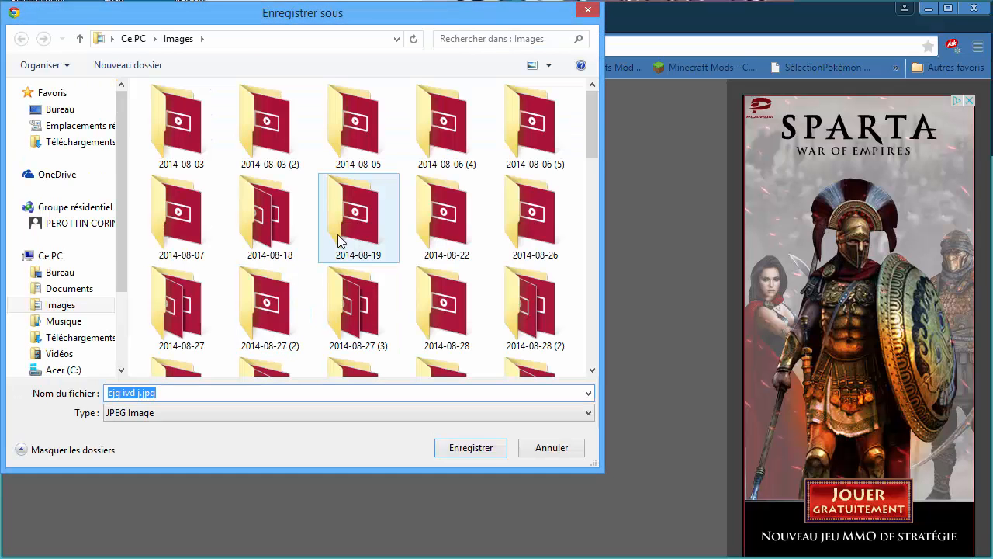
pyautogui.moveTo(494, 23); pyautogui.dragTo(550, 59)
pyautogui.click(644, 41)
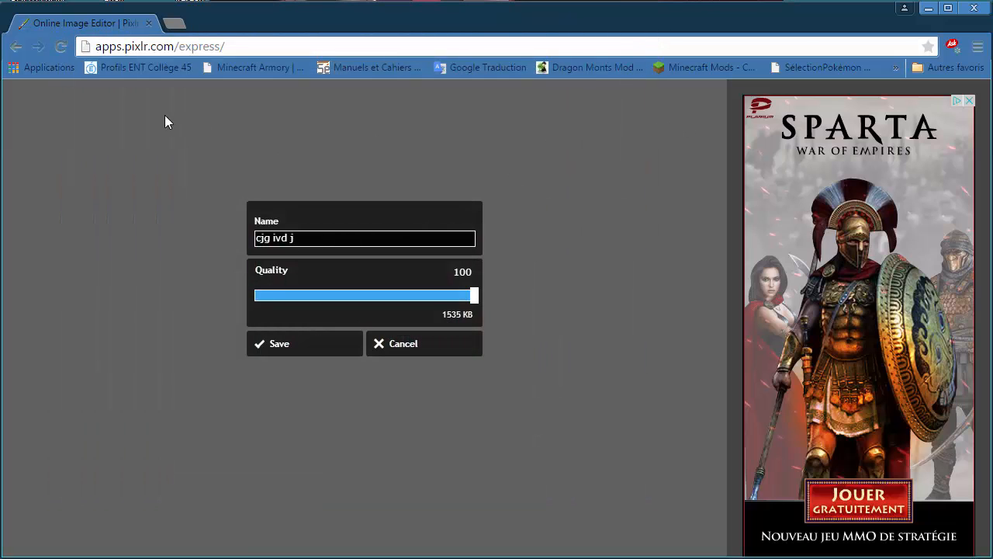
# - Go to youtube.com and open the signed-in account's own channel page
pyautogui.click(90, 47)
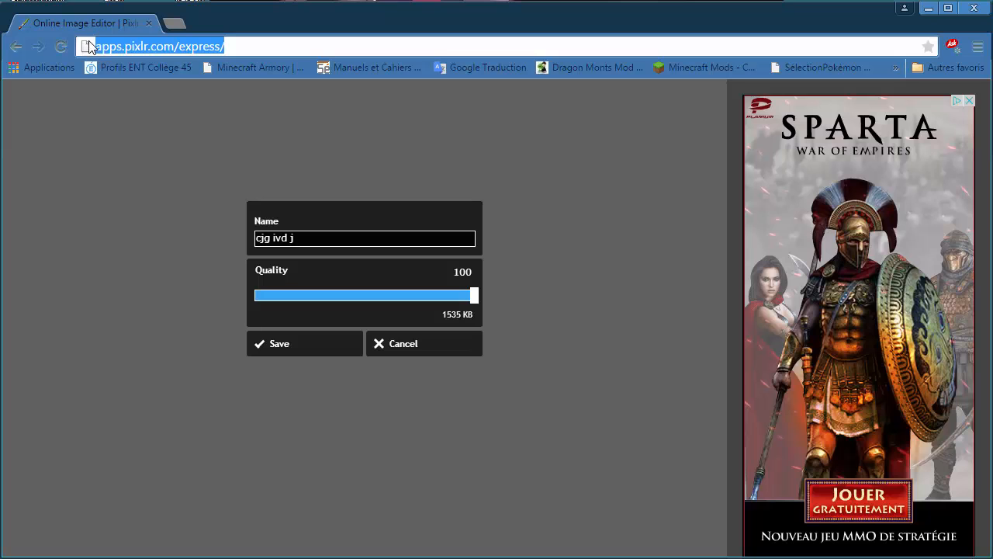
pyautogui.write('youtube.com')
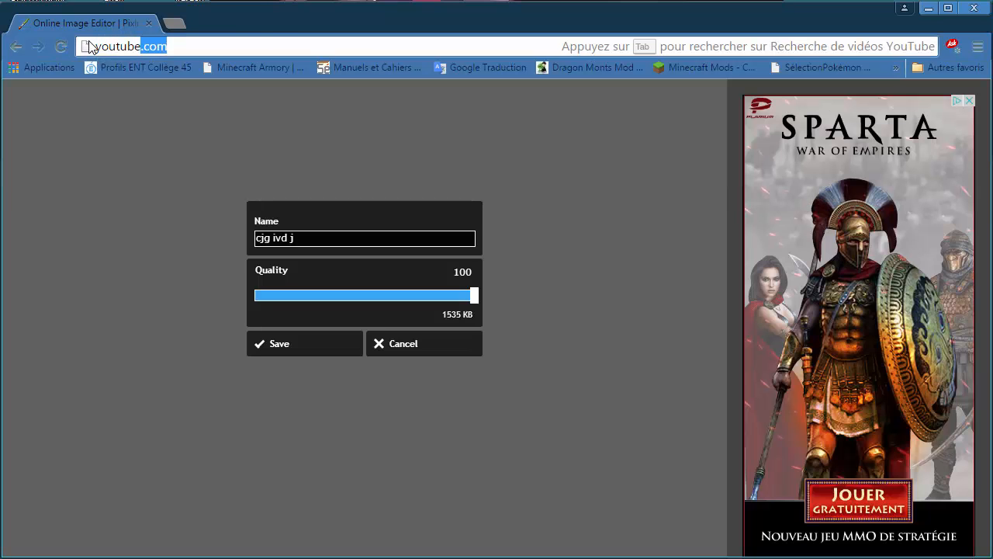
pyautogui.press('Return')
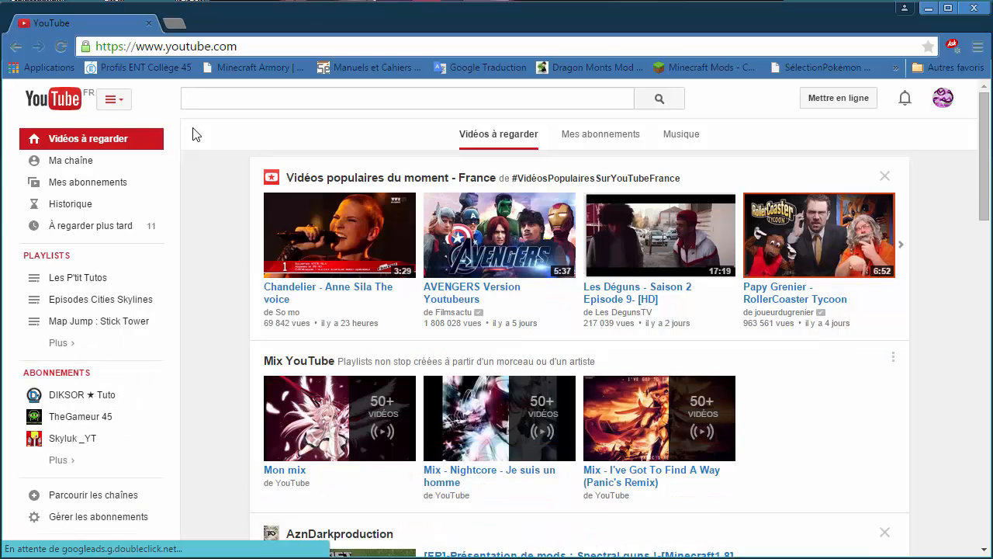
pyautogui.click(141, 183)
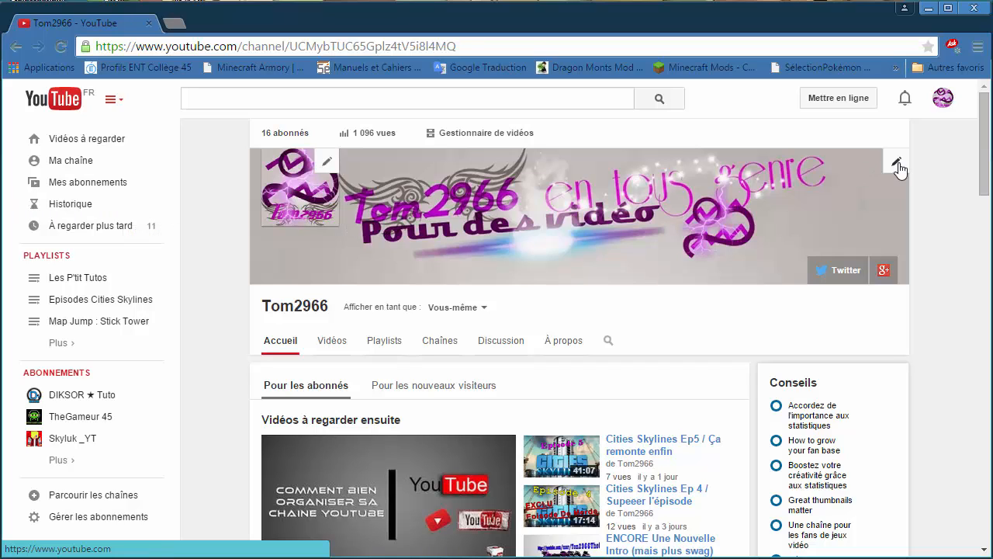
# - Open the channel art editor from the banner and start selecting a photo from the computer
pyautogui.click(897, 165)
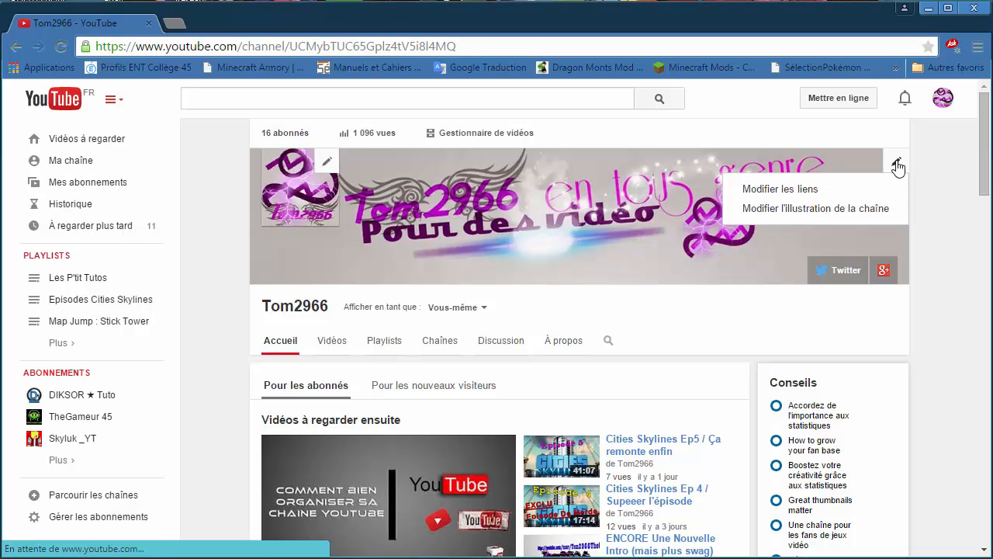
pyautogui.click(843, 216)
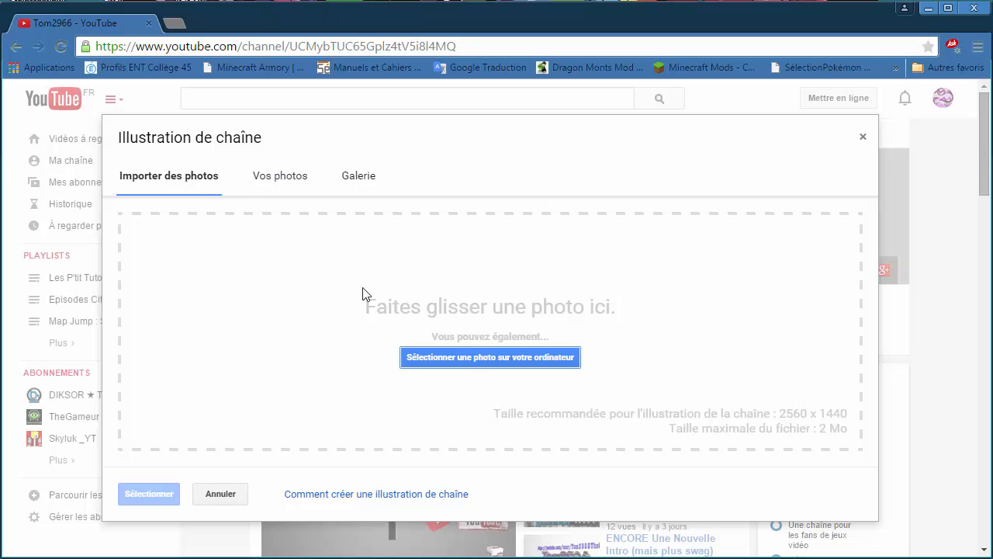
pyautogui.click(496, 362)
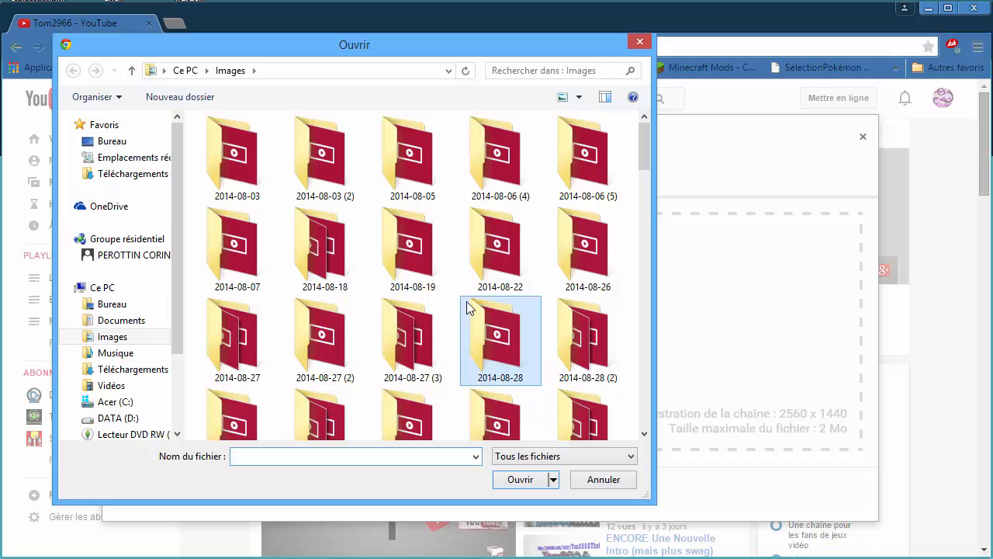
# - Find the banner file "cjg ivd j.jpg" in the Images folder and upload it as the channel art
pyautogui.scroll(-10, 467, 301)
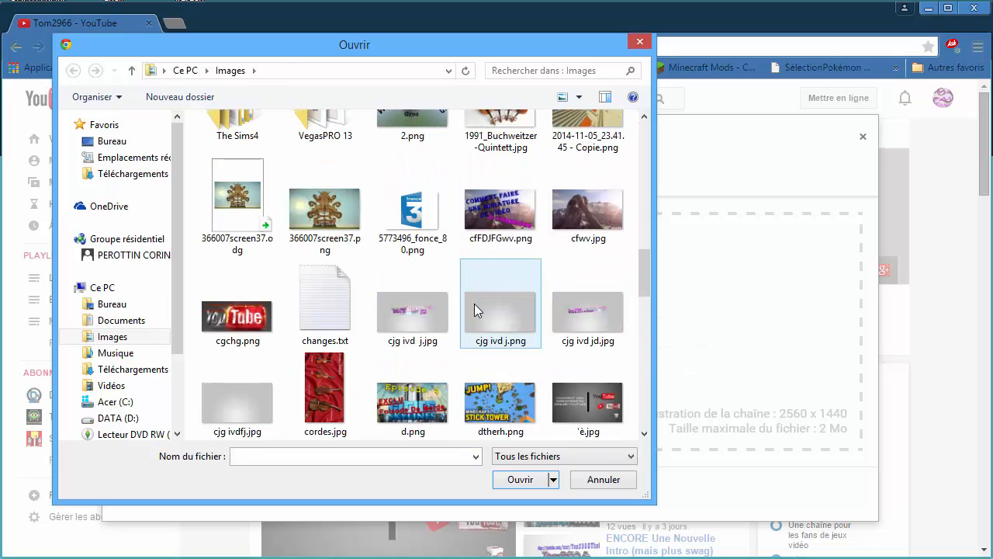
pyautogui.scroll(-2, 476, 309)
pyautogui.scroll(2, 477, 308)
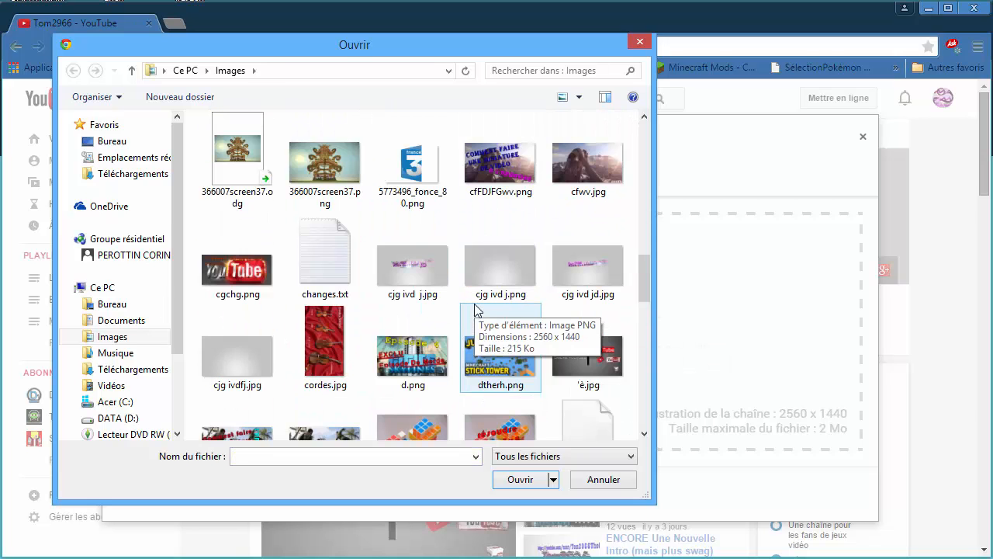
pyautogui.scroll(-2, 477, 308)
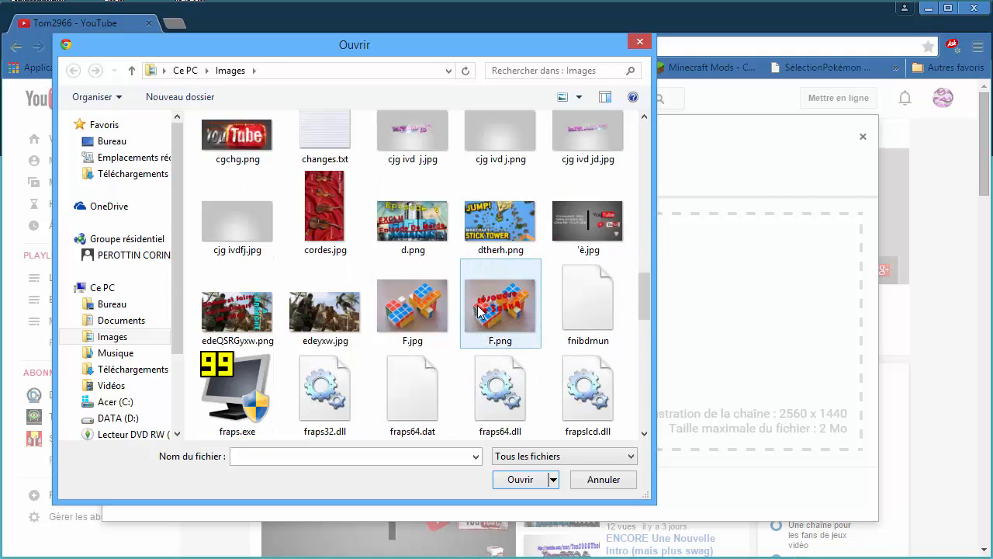
pyautogui.scroll(-4, 481, 310)
pyautogui.scroll(-2, 487, 308)
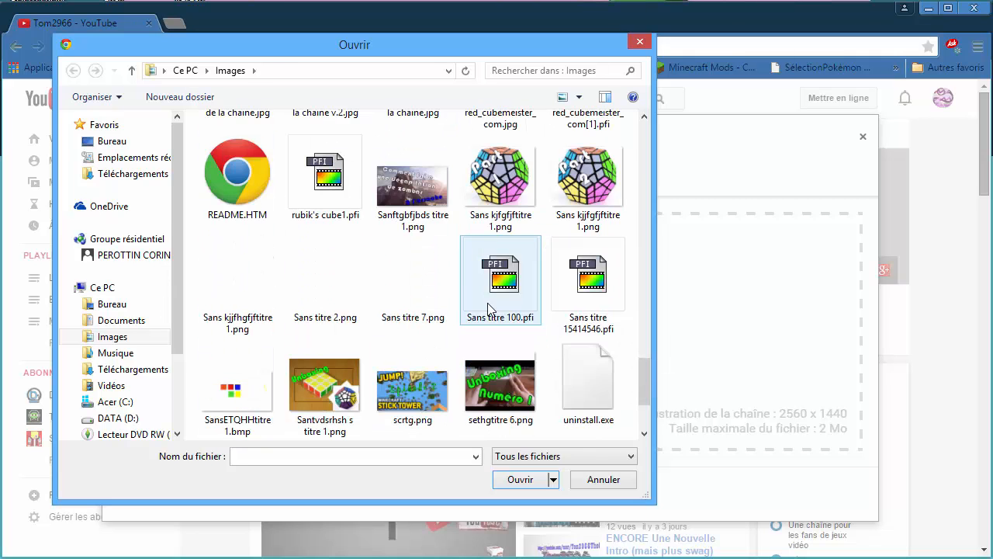
pyautogui.scroll(2, 488, 308)
pyautogui.scroll(-4, 487, 308)
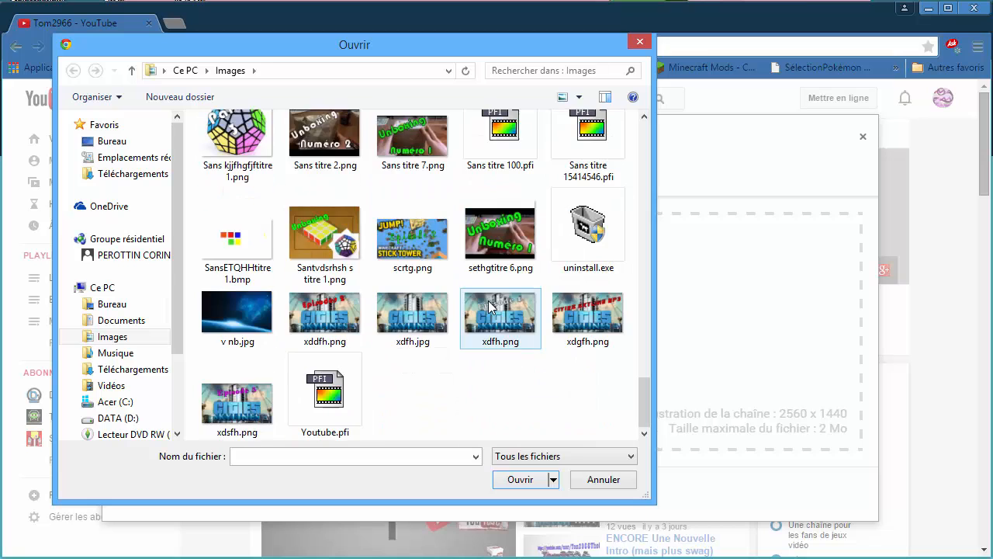
pyautogui.scroll(8, 489, 308)
pyautogui.scroll(2, 489, 307)
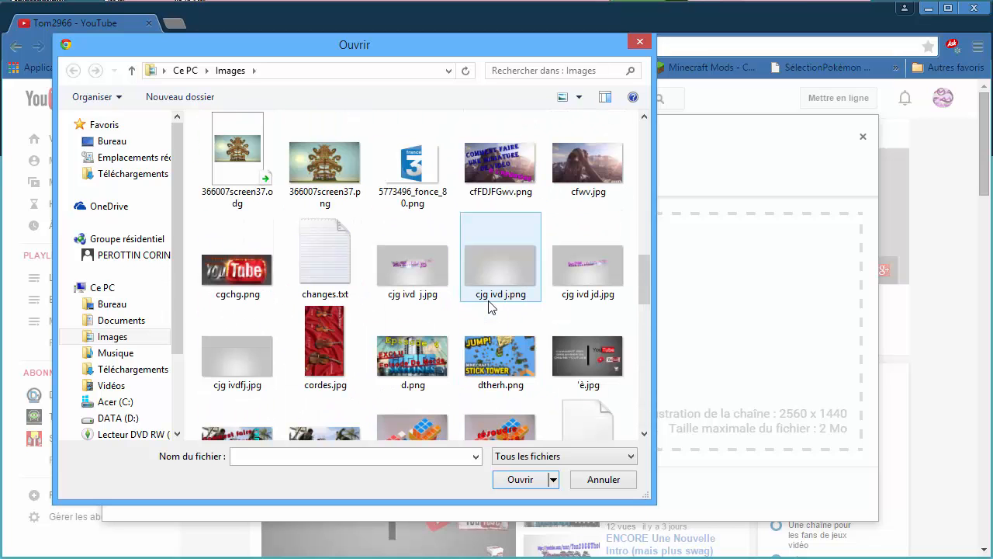
pyautogui.scroll(2, 488, 308)
pyautogui.scroll(-1, 489, 308)
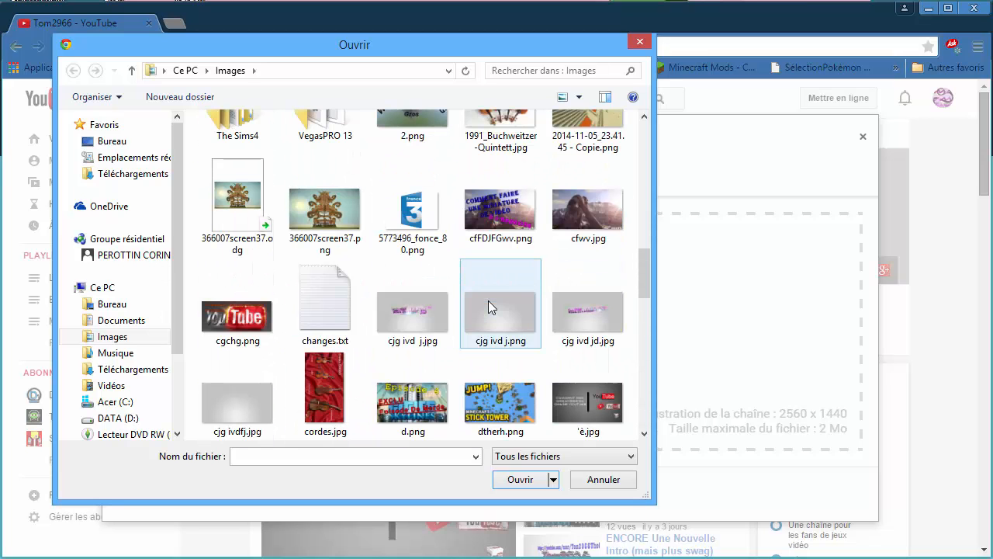
pyautogui.click(413, 313)
pyautogui.doubleClick(412, 314)
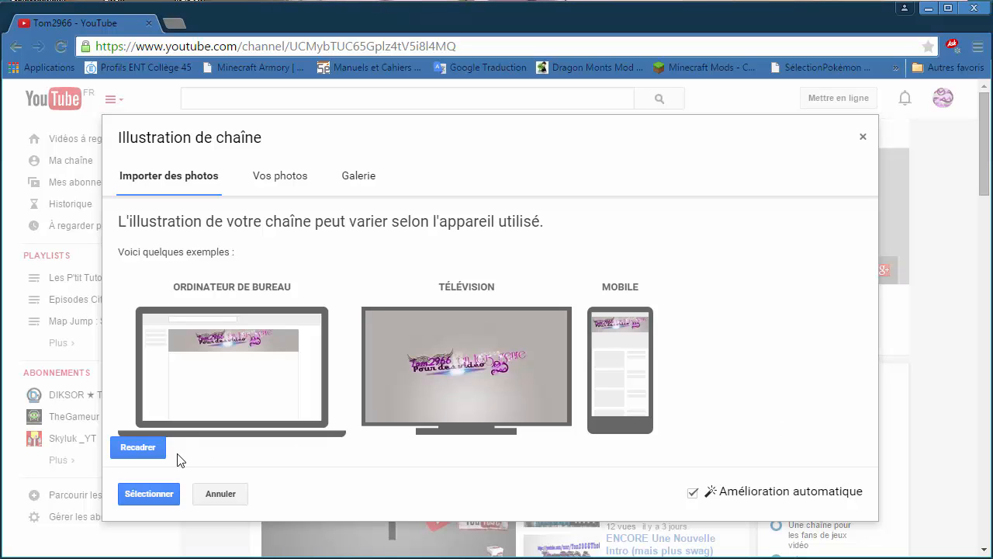
# - Adjust the banner's crop frame by shrinking and moving it, and enlarge it to cover nearly the whole image
pyautogui.click(138, 447)
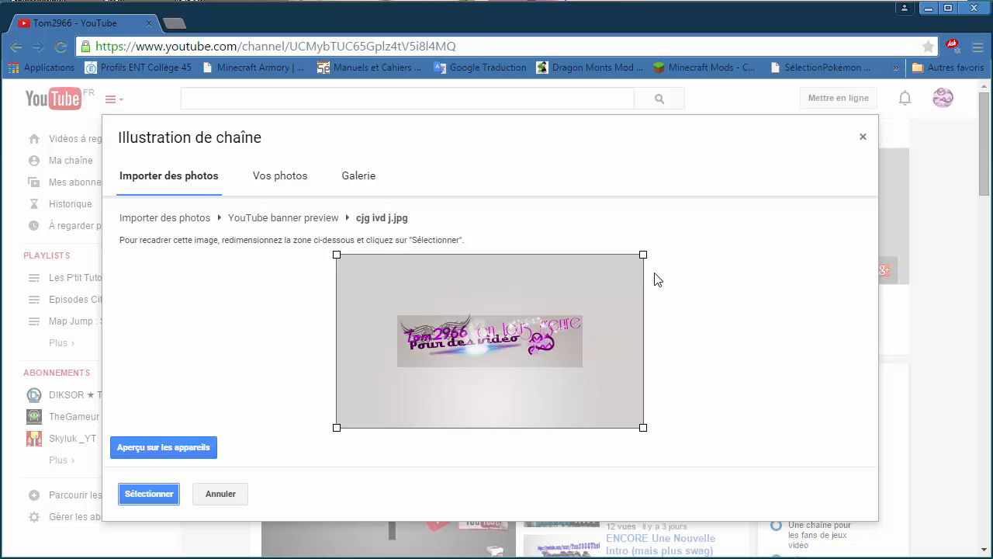
pyautogui.moveTo(645, 253); pyautogui.dragTo(665, 256)
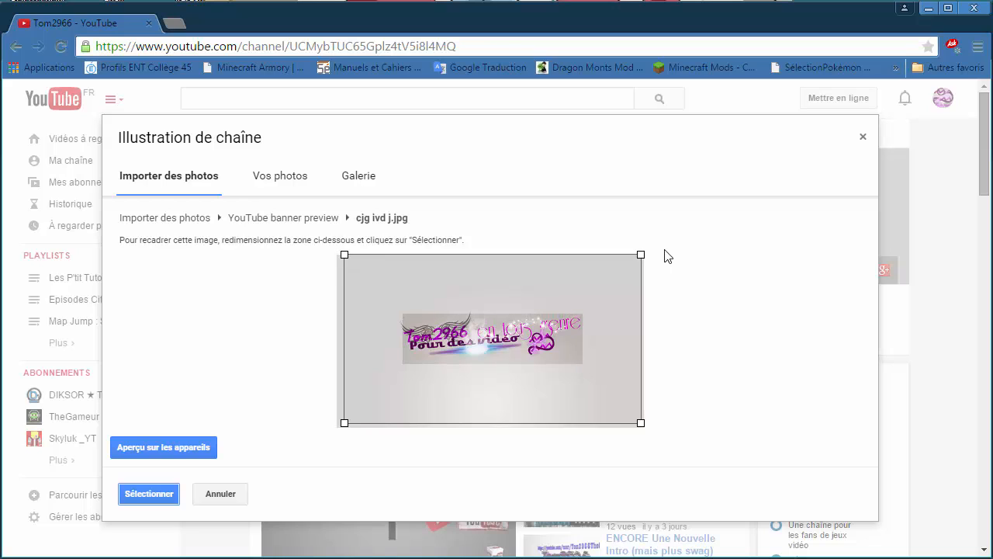
pyautogui.moveTo(579, 293); pyautogui.dragTo(569, 303)
pyautogui.moveTo(633, 258)
pyautogui.mouseDown()
pyautogui.moveTo(693, 262)
pyautogui.moveTo(594, 275)
pyautogui.moveTo(328, 412)
pyautogui.moveTo(763, 266)
pyautogui.moveTo(621, 266)
pyautogui.mouseUp()
pyautogui.moveTo(591, 308); pyautogui.dragTo(563, 320)
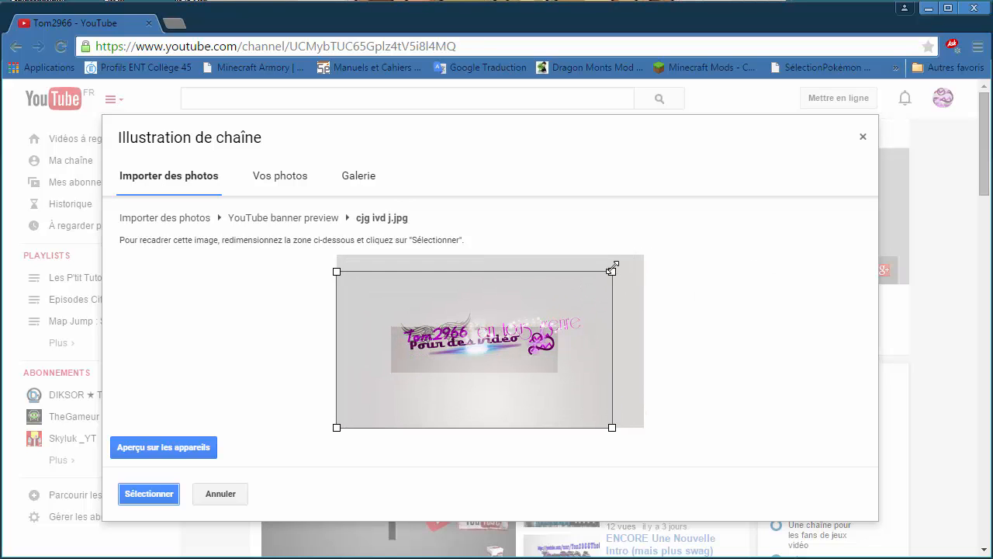
pyautogui.moveTo(611, 270); pyautogui.dragTo(668, 261)
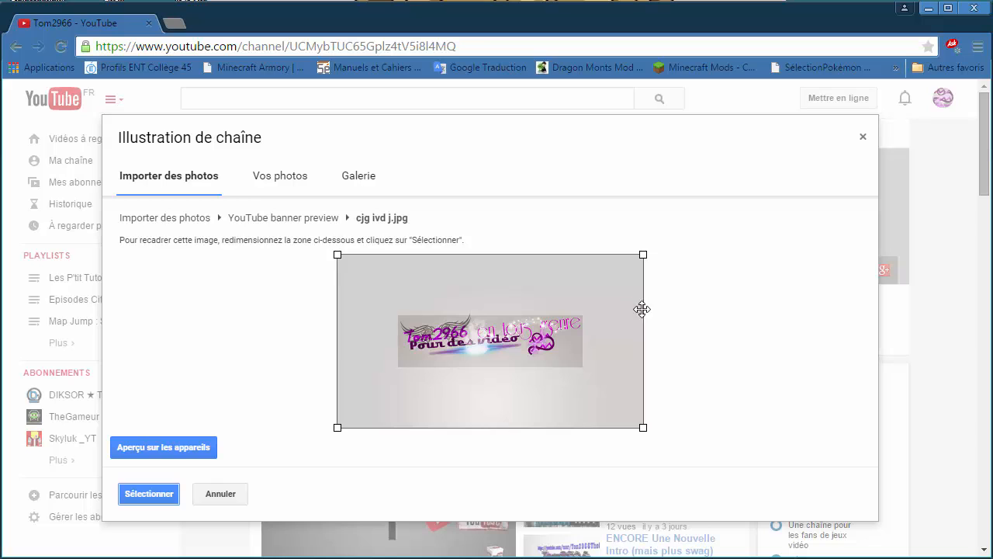
# - Preview the cropped banner on the different devices and apply it as the channel art
pyautogui.click(158, 447)
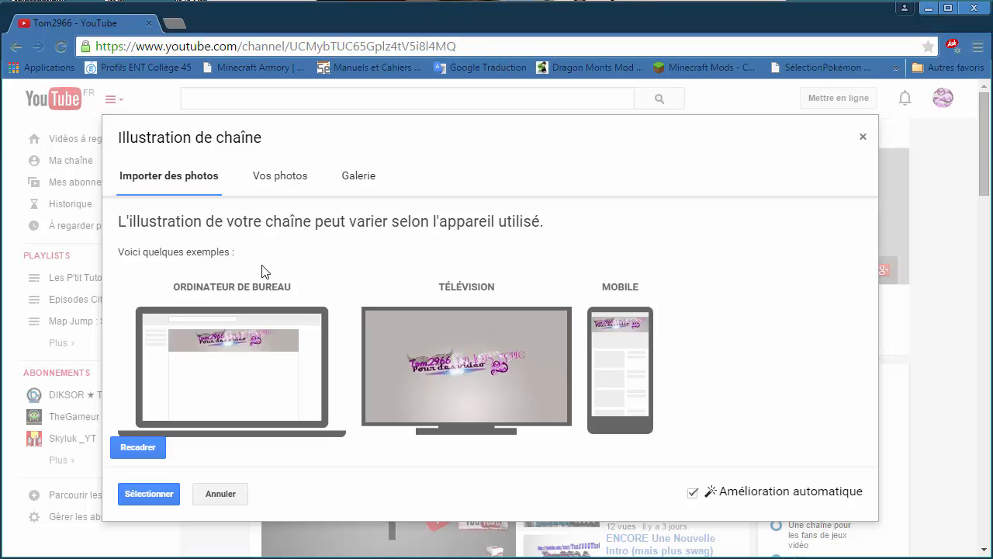
pyautogui.click(153, 494)
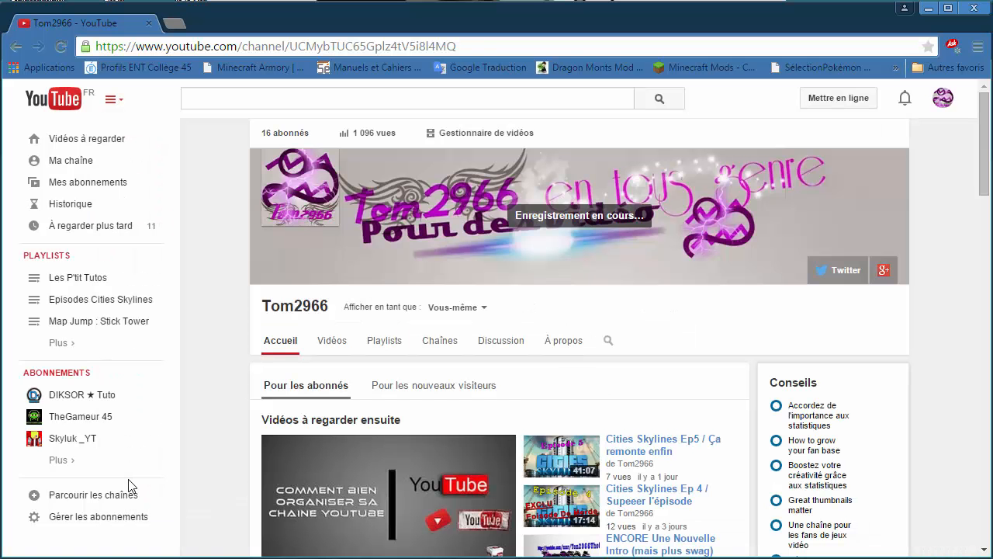
pyautogui.moveTo(145, 469)
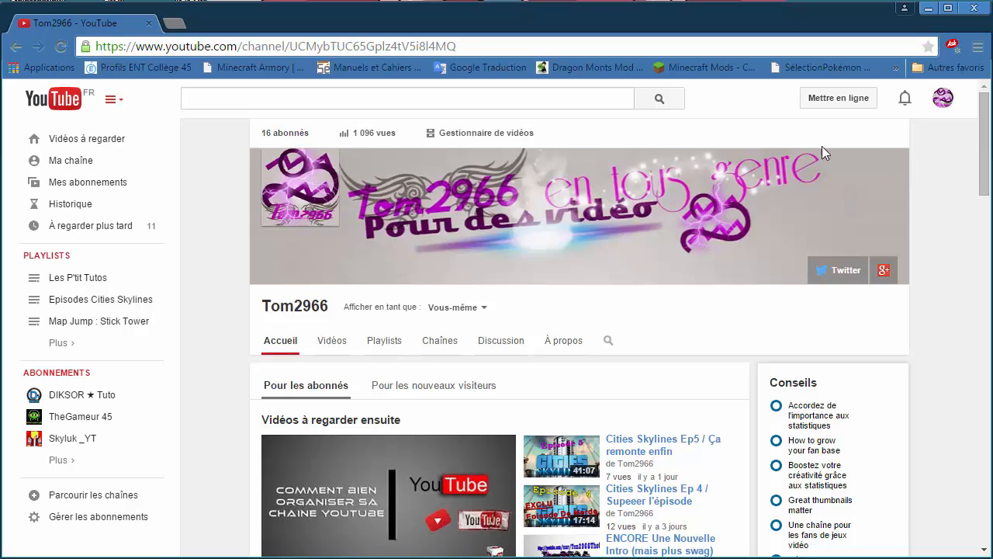
# - Start changing the channel icon through Google+ and open the choice of a photo from the computer
pyautogui.moveTo(828, 166)
pyautogui.click(327, 162)
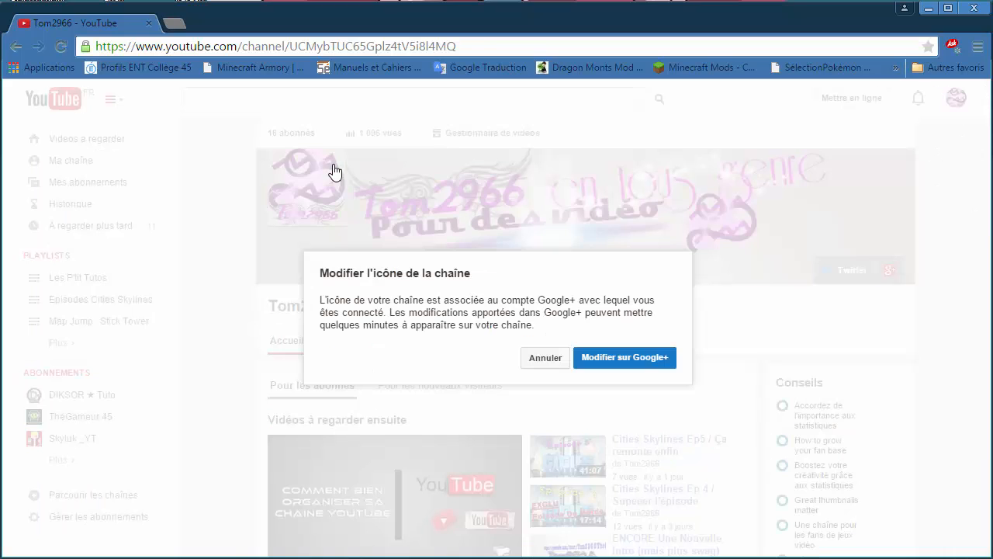
pyautogui.click(617, 365)
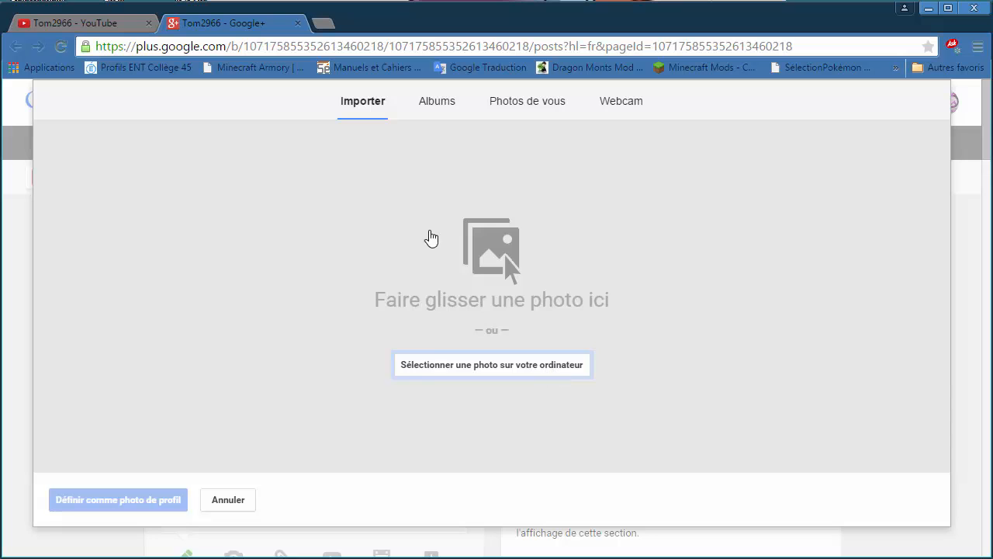
pyautogui.click(482, 368)
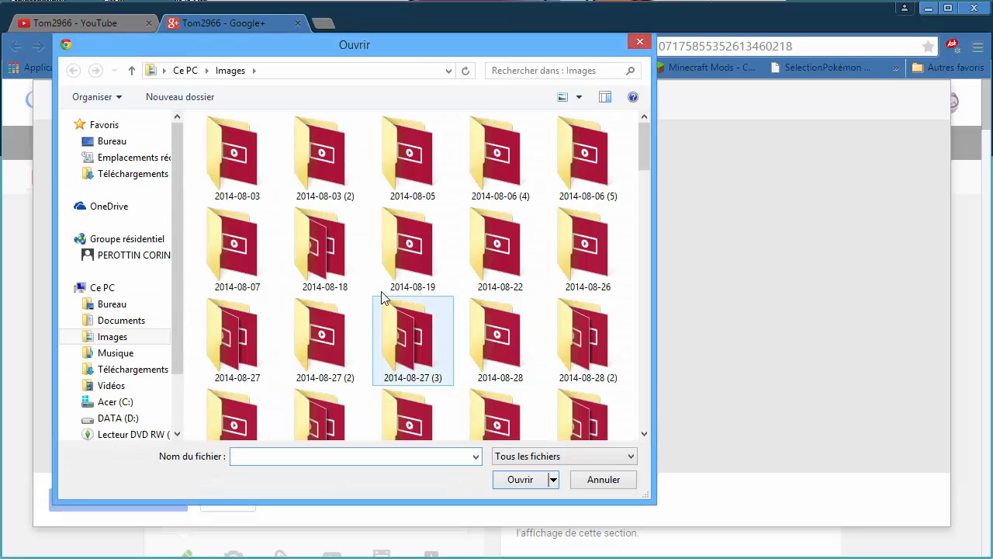
# - Load the logo file "Le New logo de la chaine v.2.jpg" from the Images folder as the new profile photo
pyautogui.scroll(-10, 365, 271)
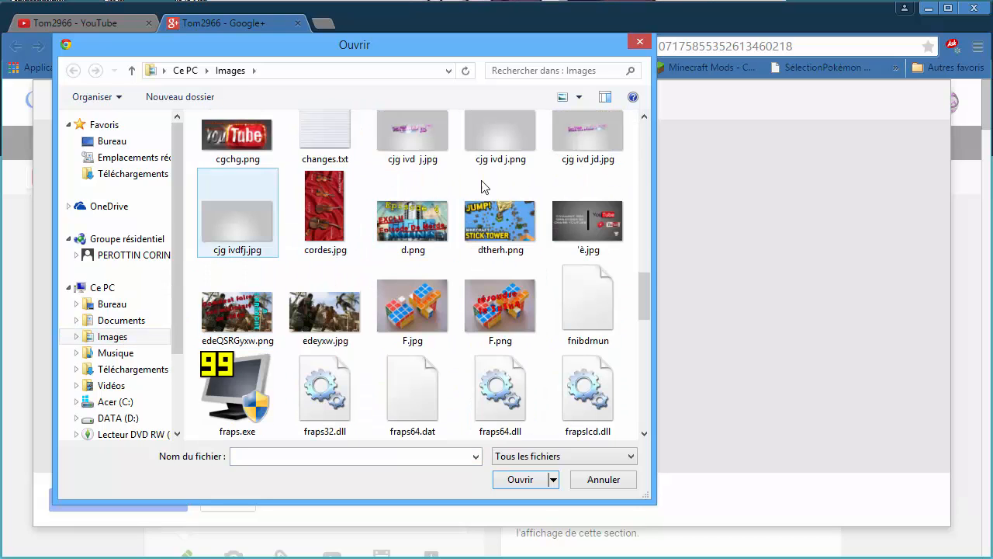
pyautogui.scroll(-5, 592, 180)
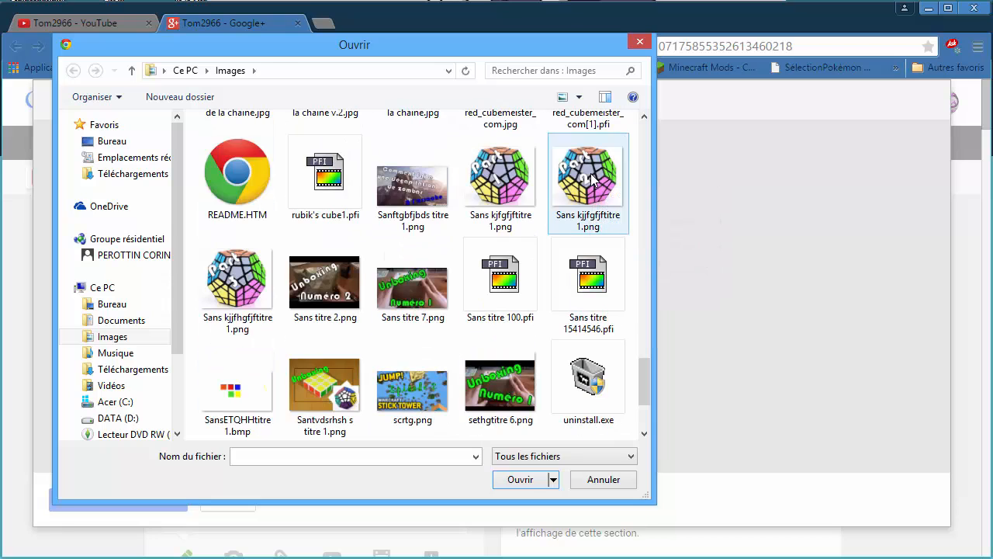
pyautogui.scroll(3, 574, 192)
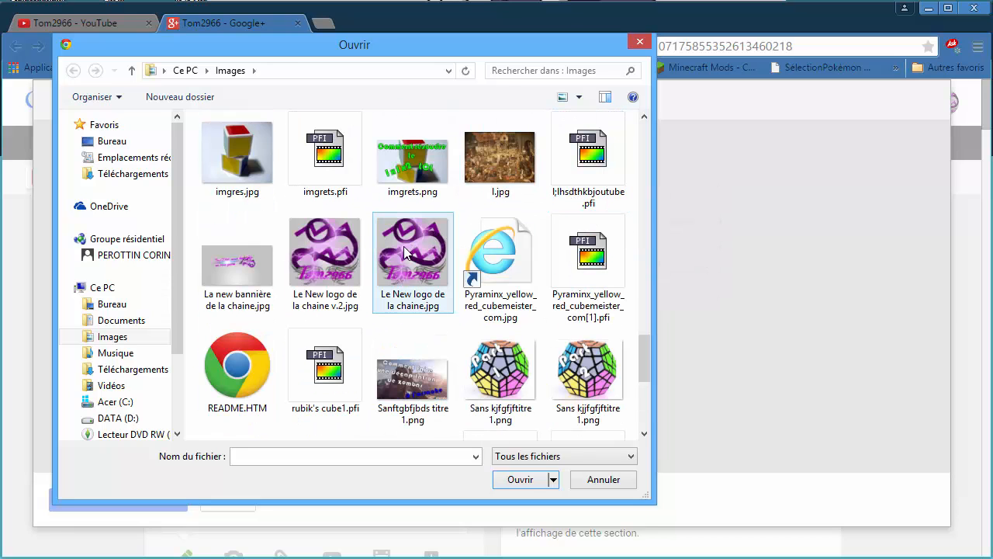
pyautogui.scroll(-4, 423, 254)
pyautogui.scroll(4, 434, 256)
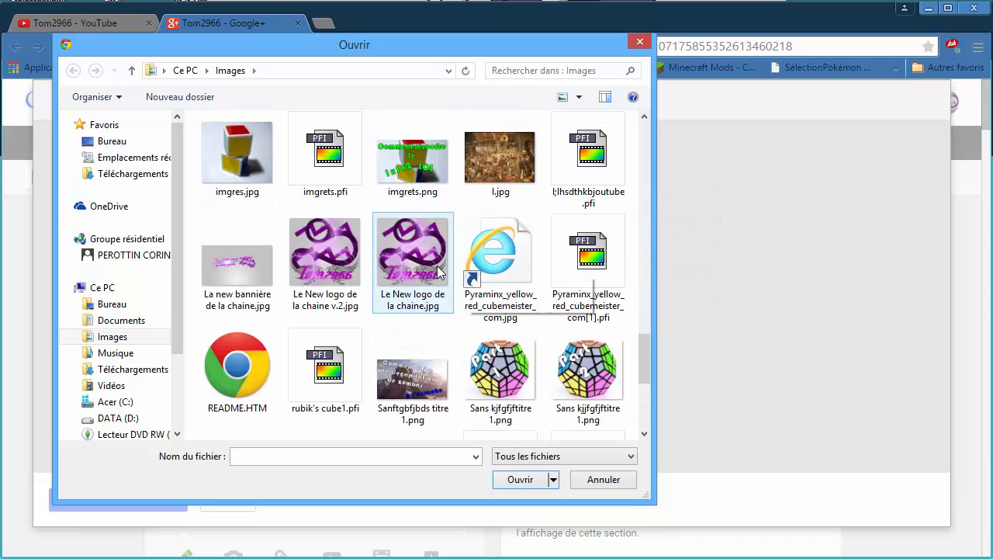
pyautogui.click(412, 256)
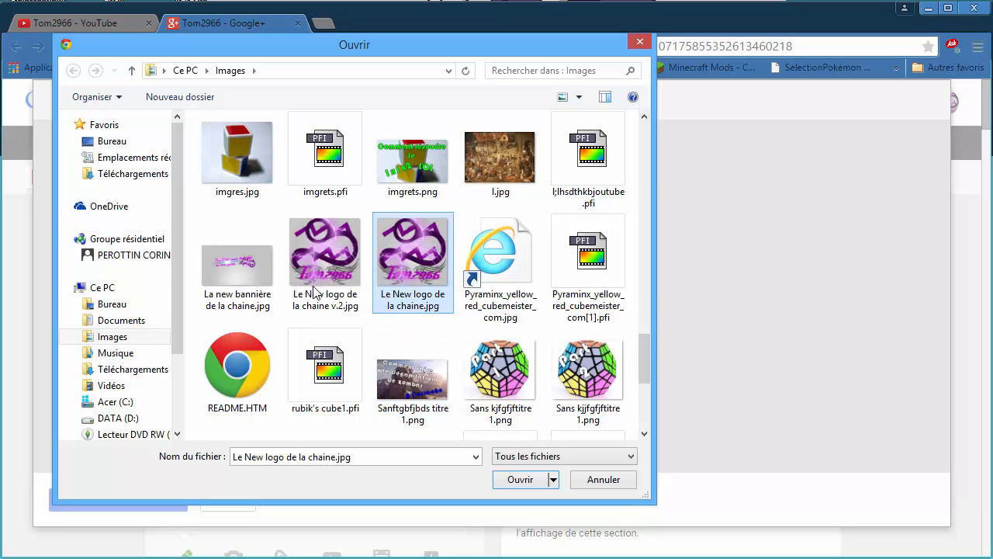
pyautogui.click(333, 260)
pyautogui.click(516, 477)
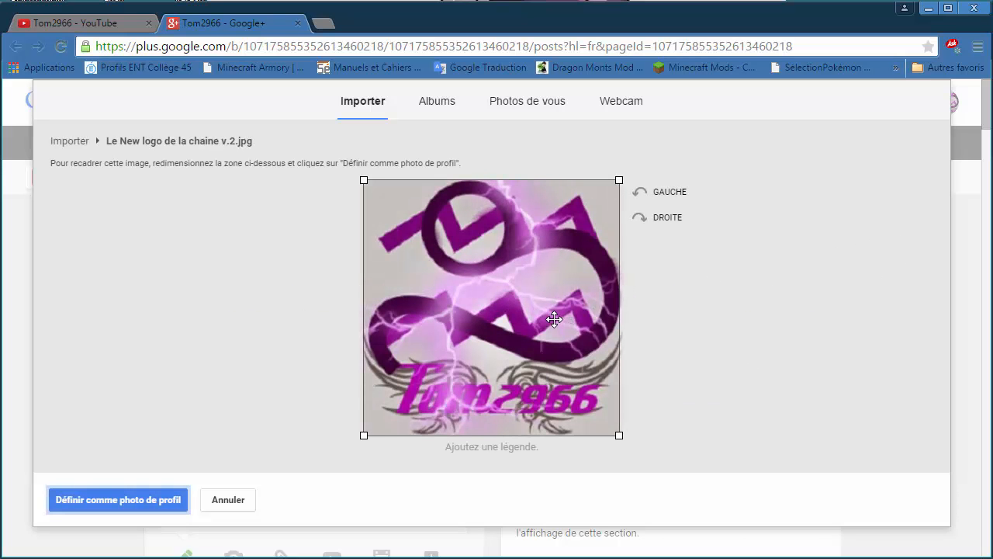
# - Reposition the crop frame over the logo and set the image as the profile photo
pyautogui.moveTo(548, 314); pyautogui.dragTo(554, 314)
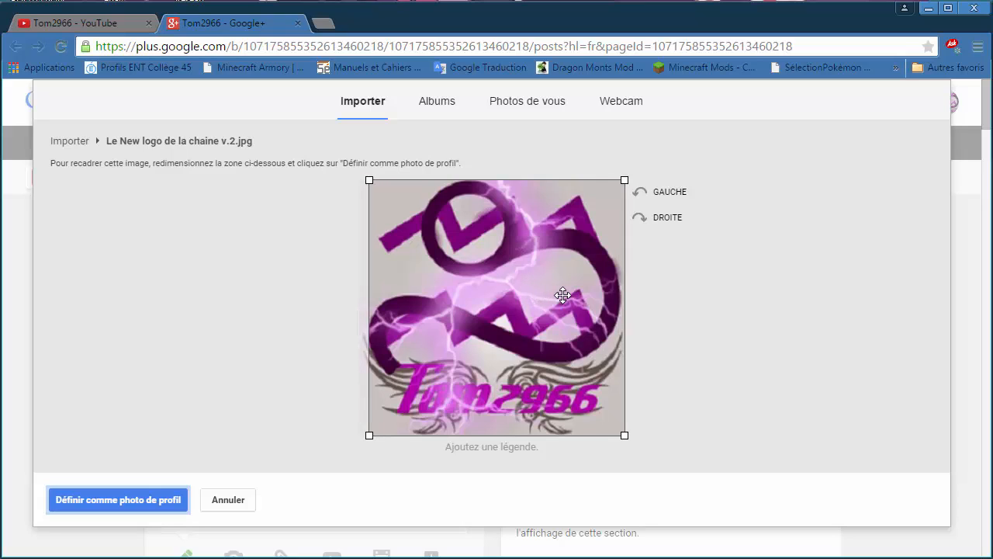
pyautogui.moveTo(515, 370); pyautogui.dragTo(515, 370)
pyautogui.click(150, 498)
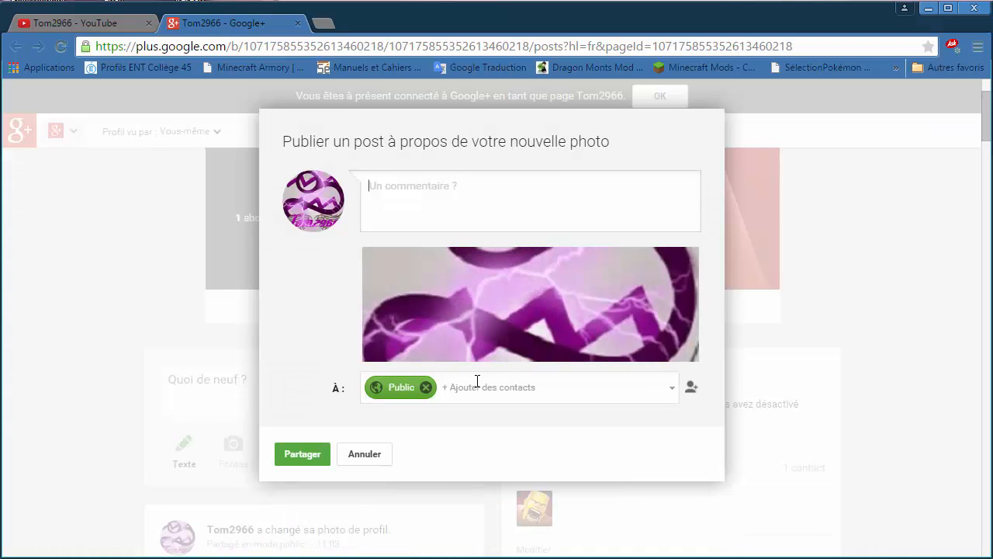
# - Share the post about the new profile photo with the Public audience, without a comment
pyautogui.click(310, 456)
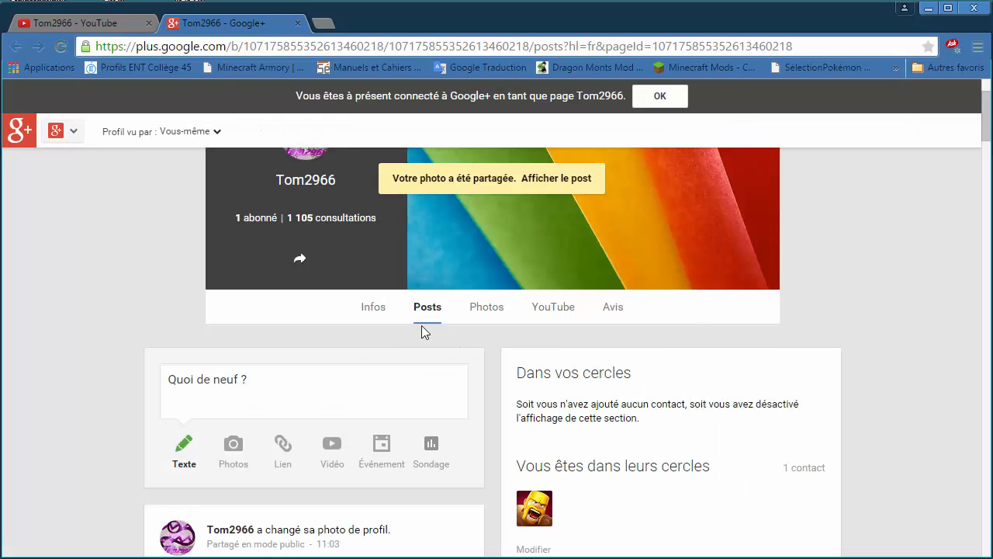
pyautogui.scroll(2, 393, 329)
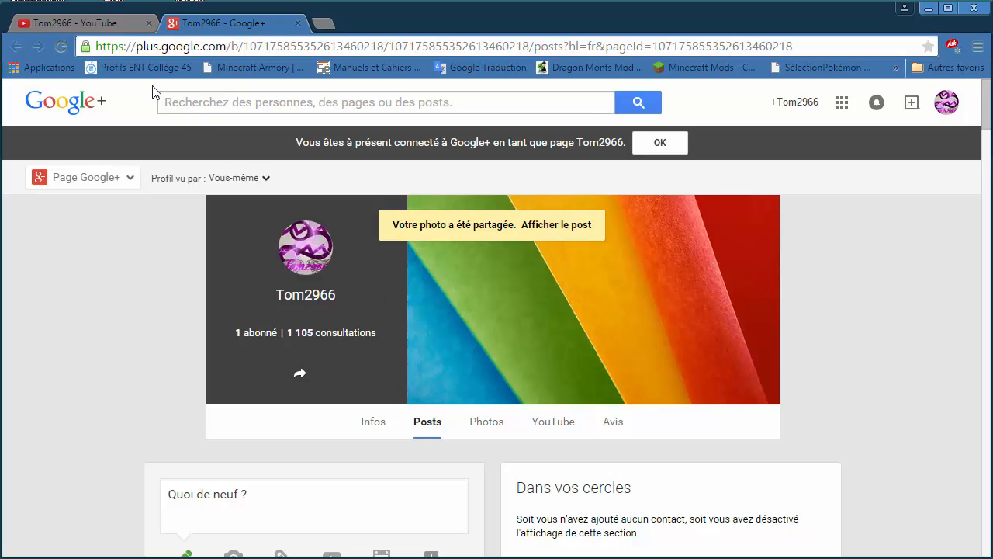
# - Return to the YouTube channel page, look through its videos, and open the video upload page
pyautogui.click(108, 23)
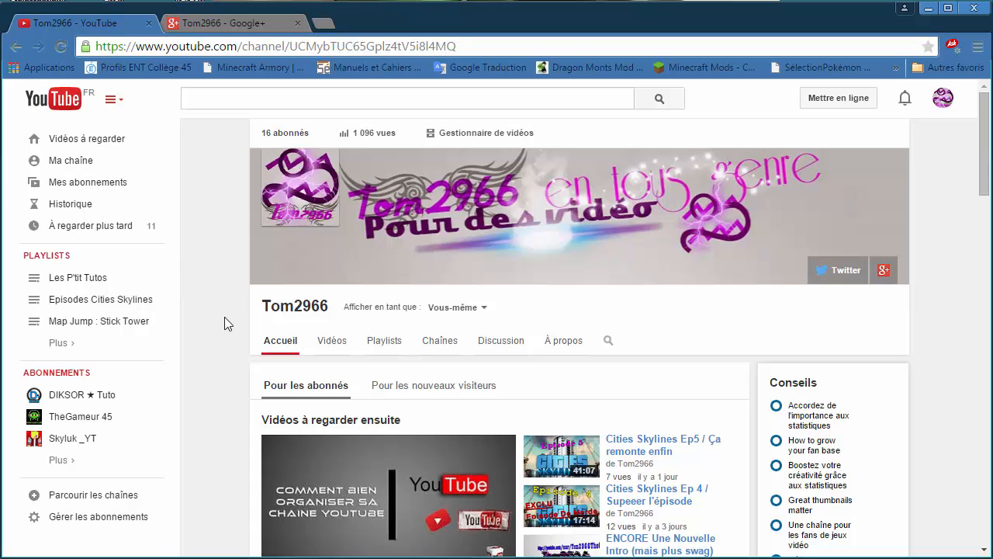
pyautogui.scroll(-7, 224, 316)
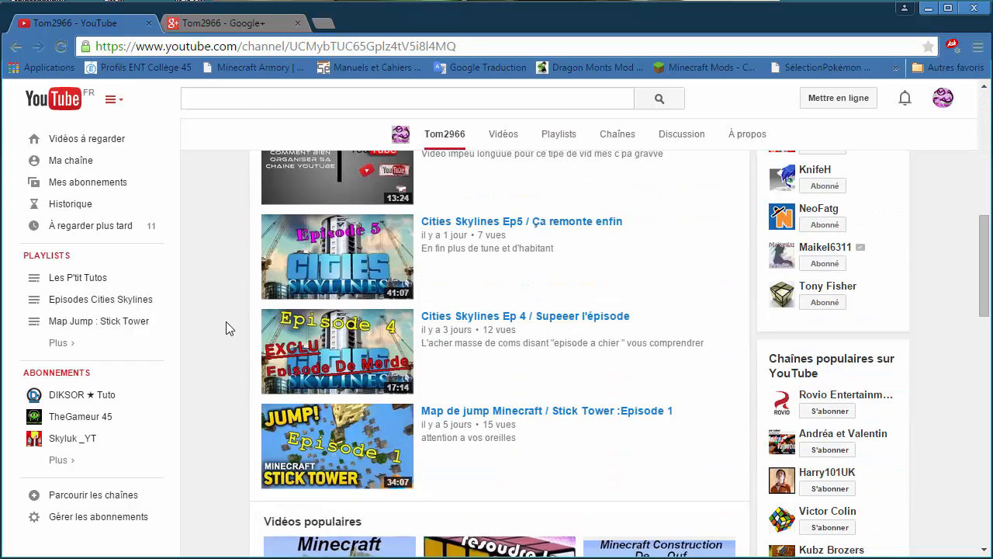
pyautogui.scroll(-2, 226, 322)
pyautogui.scroll(10, 225, 322)
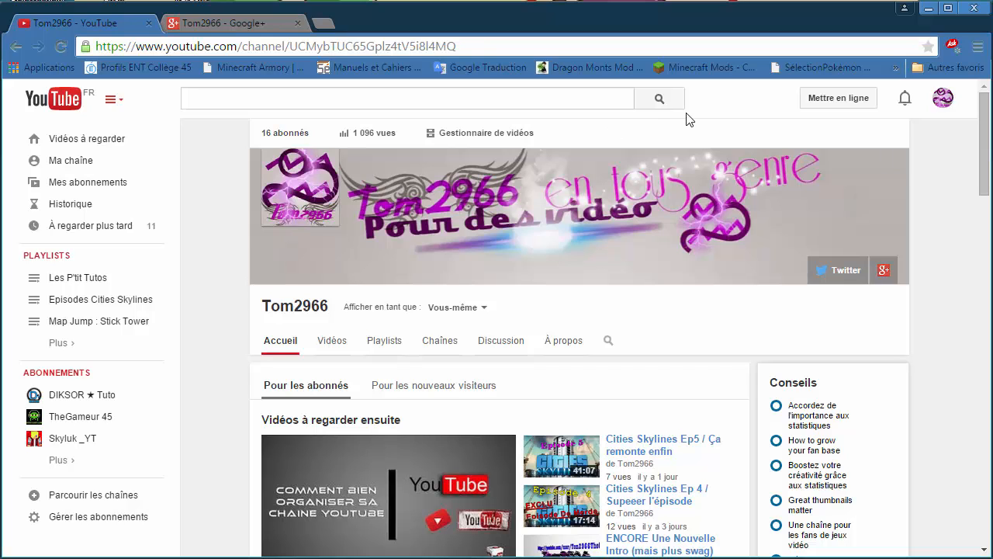
pyautogui.click(821, 106)
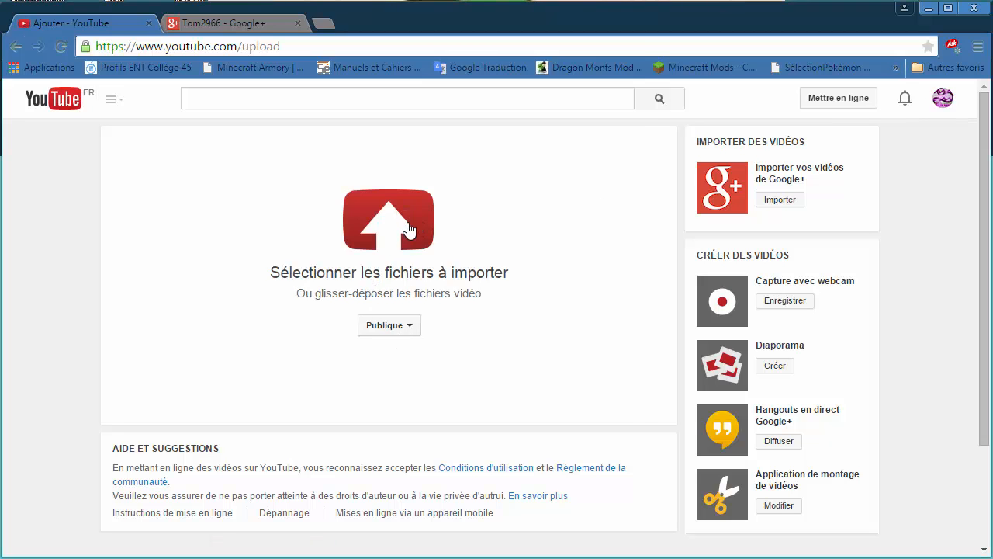
# - Open the file chooser for the video upload and browse to the "Vidéo Youtube" folder inside Vidéos
pyautogui.click(409, 229)
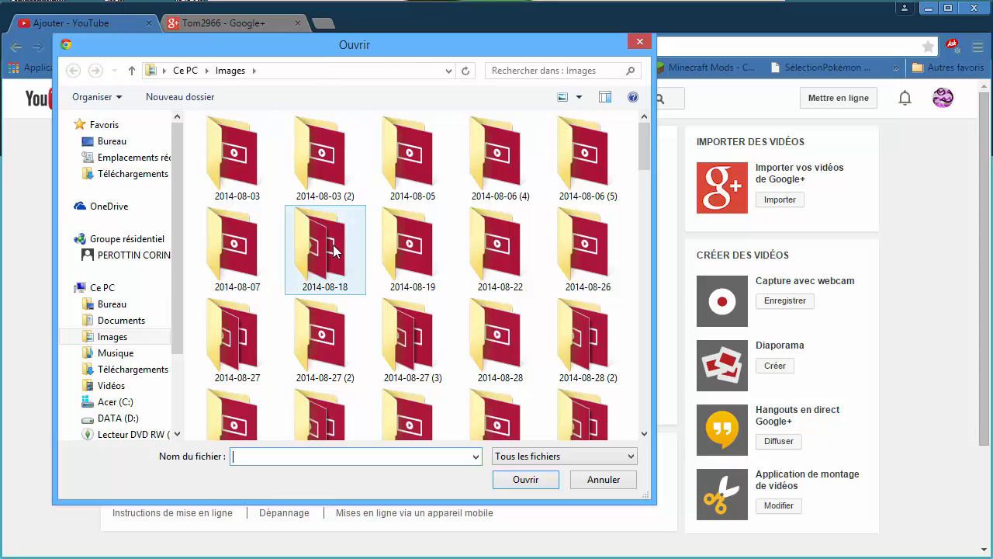
pyautogui.scroll(-5, 333, 250)
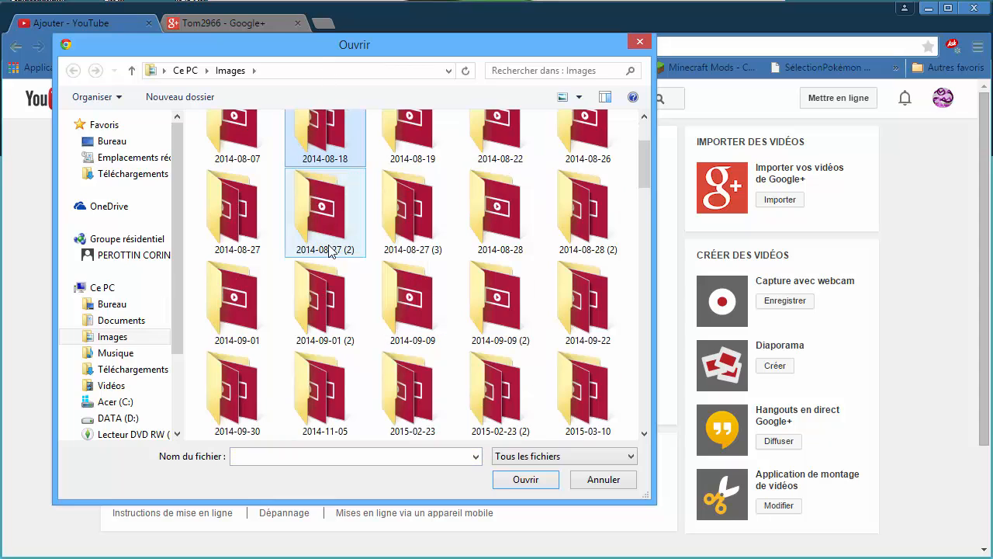
pyautogui.click(141, 385)
pyautogui.doubleClick(516, 159)
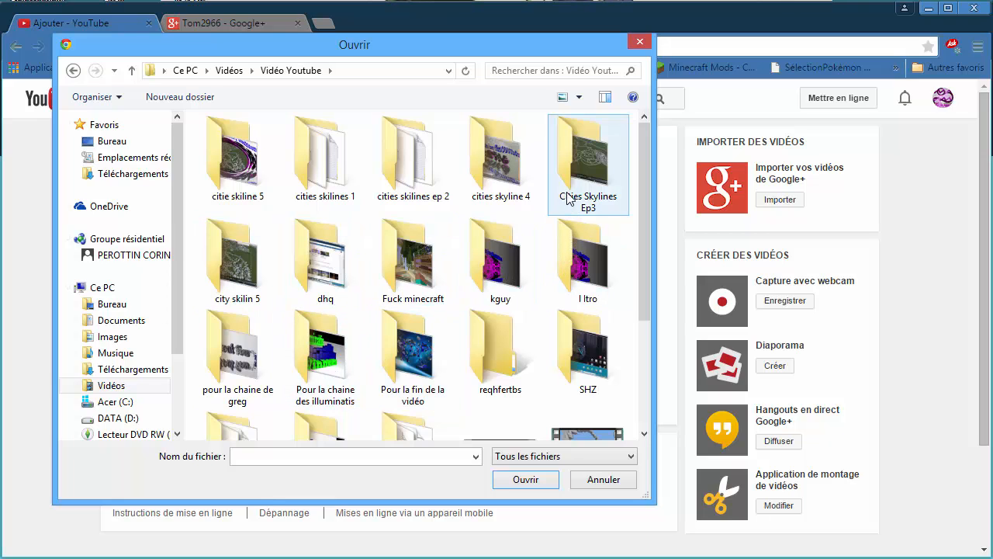
pyautogui.scroll(-3, 549, 306)
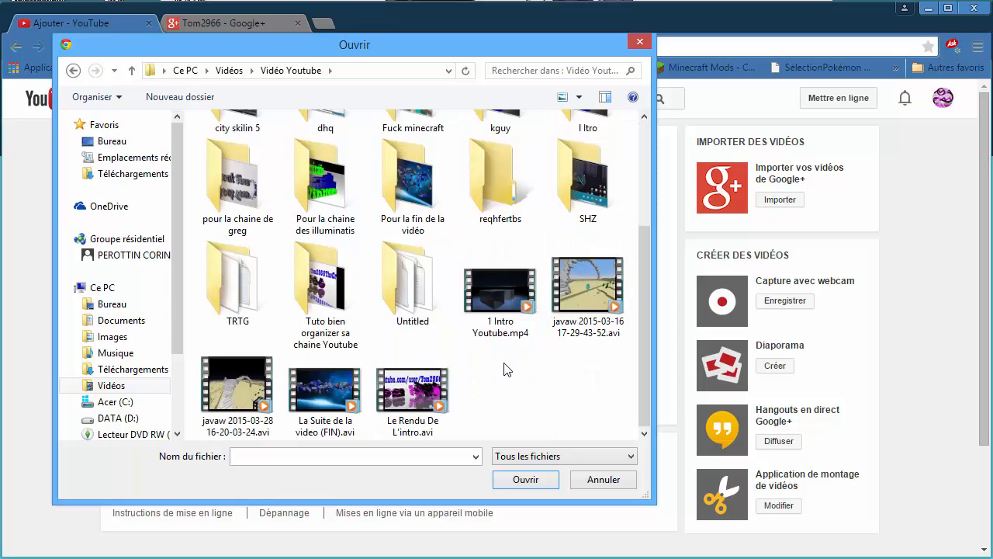
# - Look through the "reqhfertbs", "Untitled" and "dhq" folders for a video to upload, and close the file chooser without selecting a file
pyautogui.doubleClick(499, 216)
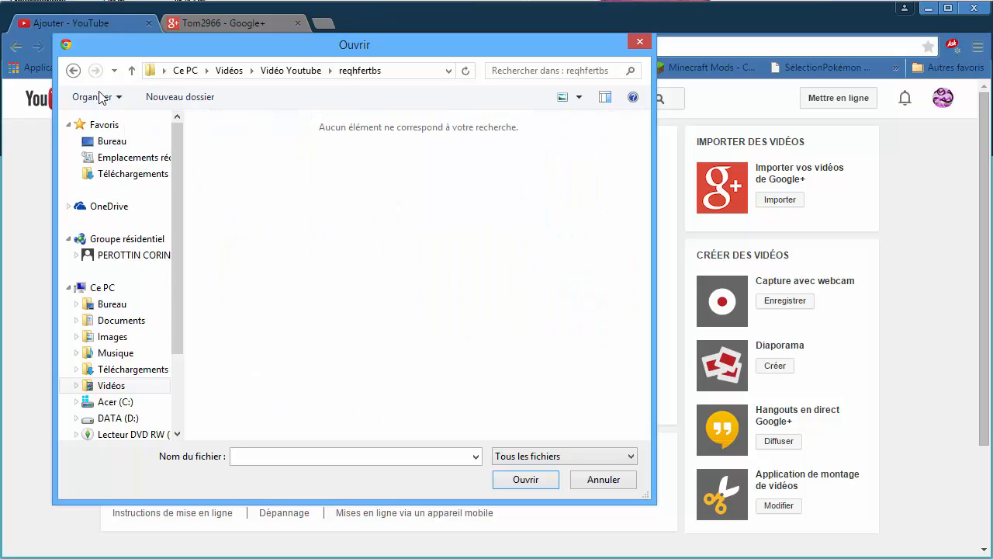
pyautogui.click(72, 70)
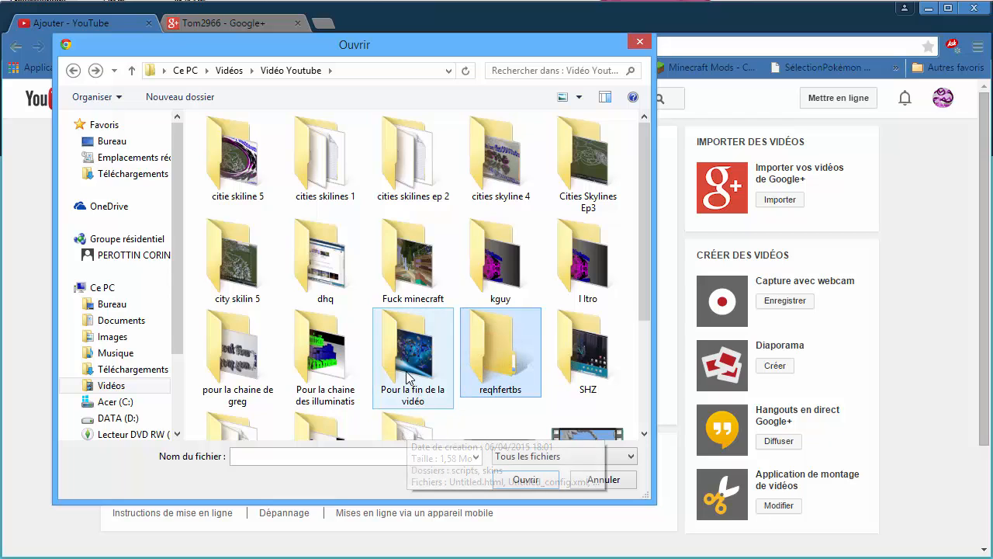
pyautogui.scroll(-2, 400, 362)
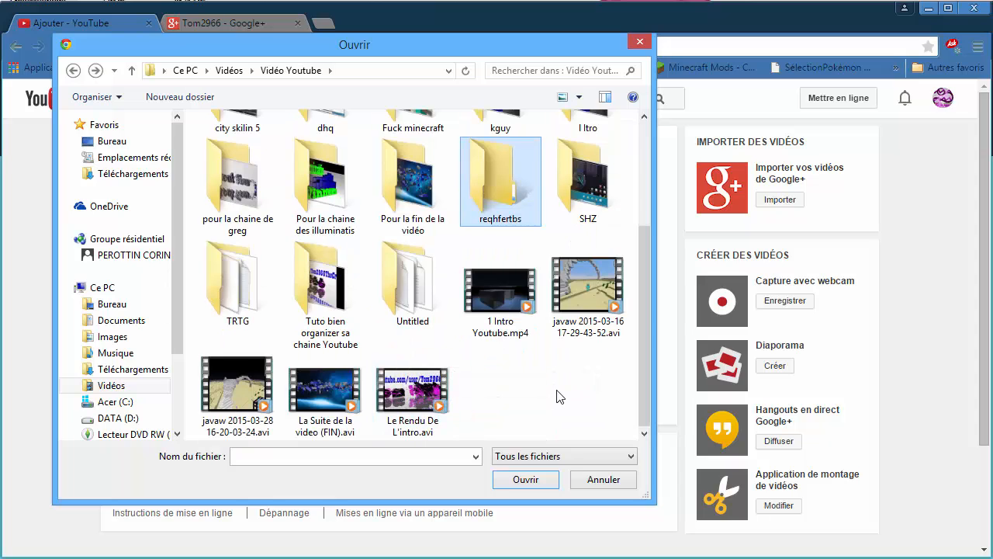
pyautogui.click(412, 308)
pyautogui.doubleClick(412, 308)
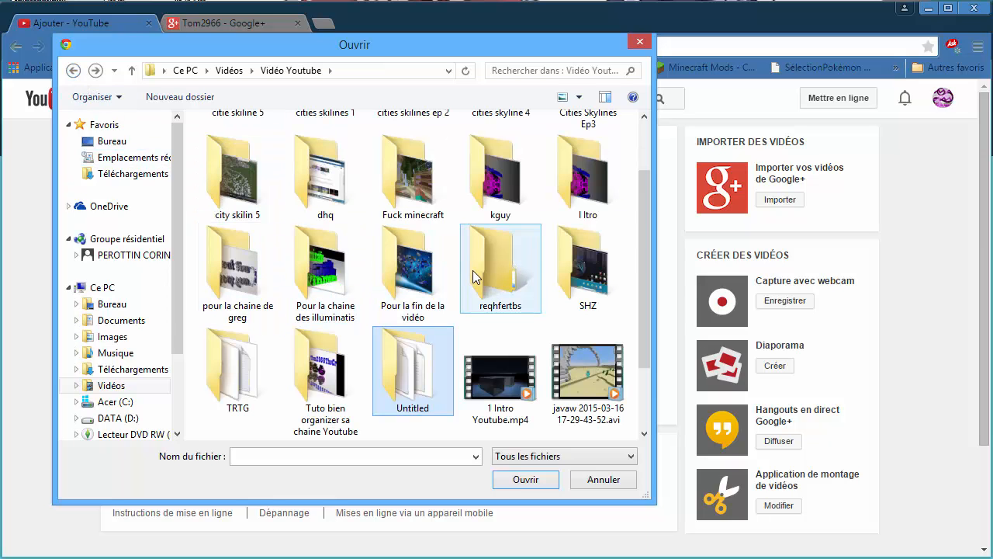
pyautogui.moveTo(474, 270)
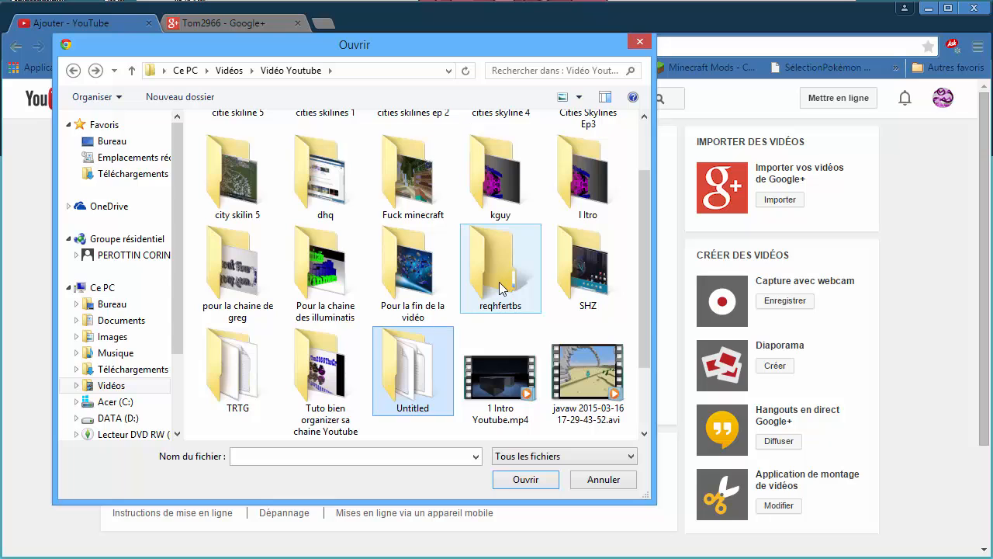
pyautogui.doubleClick(330, 175)
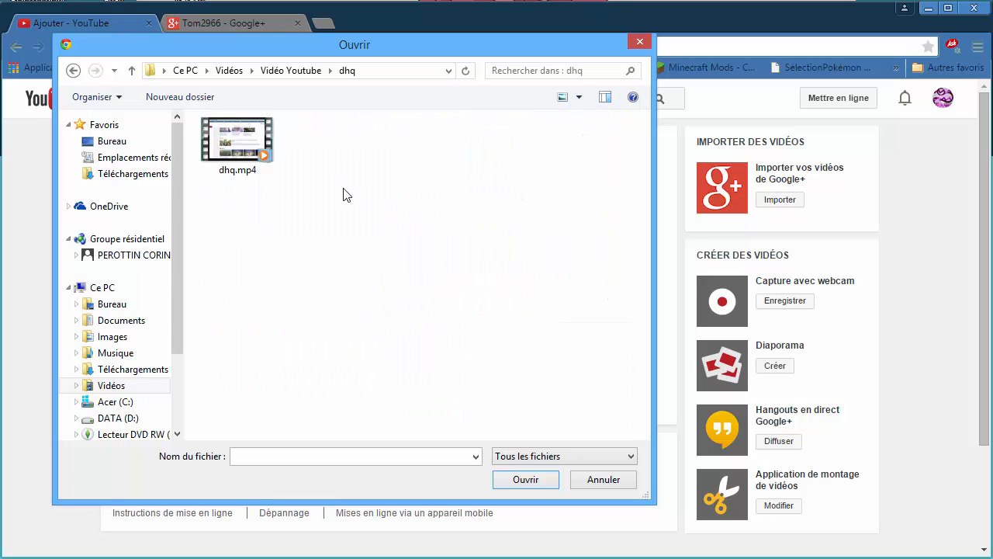
pyautogui.click(74, 74)
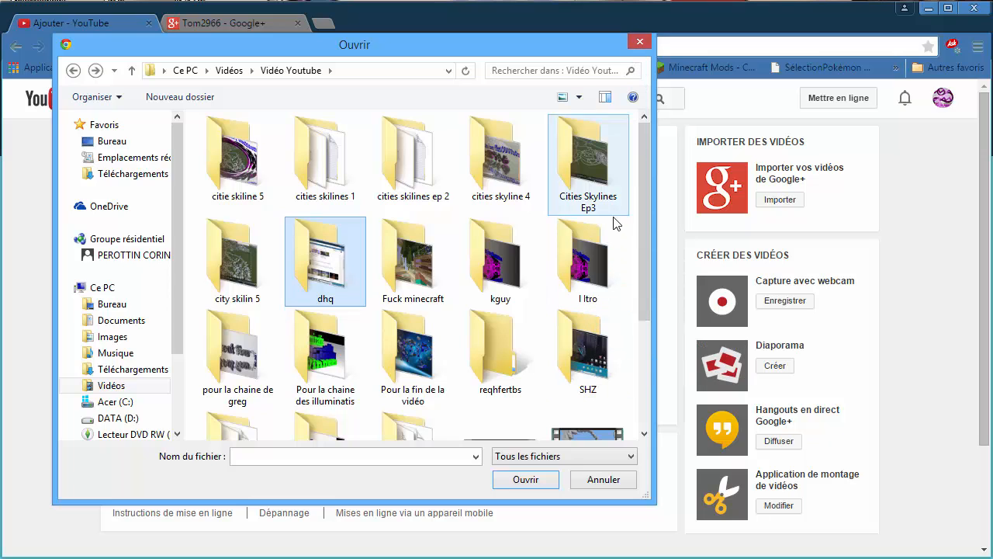
pyautogui.click(640, 42)
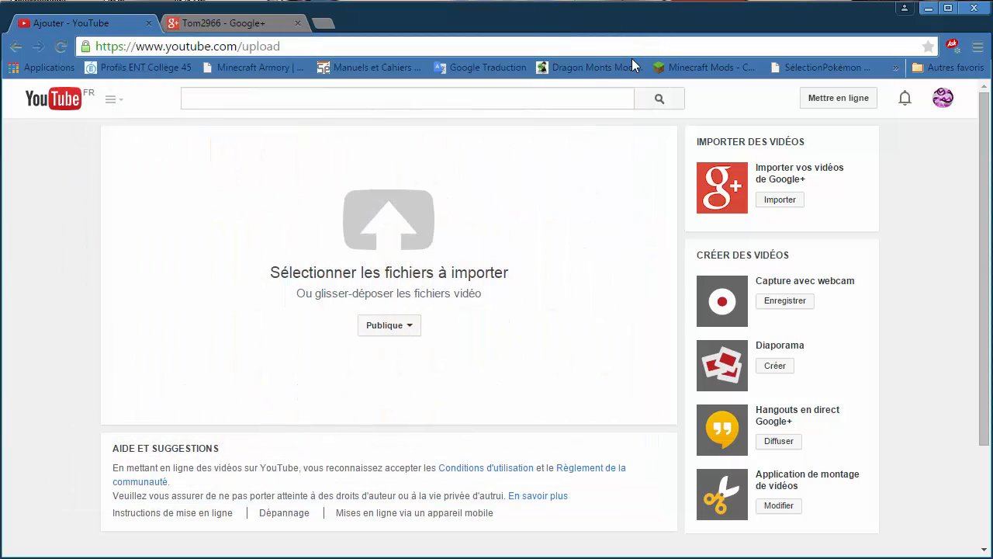